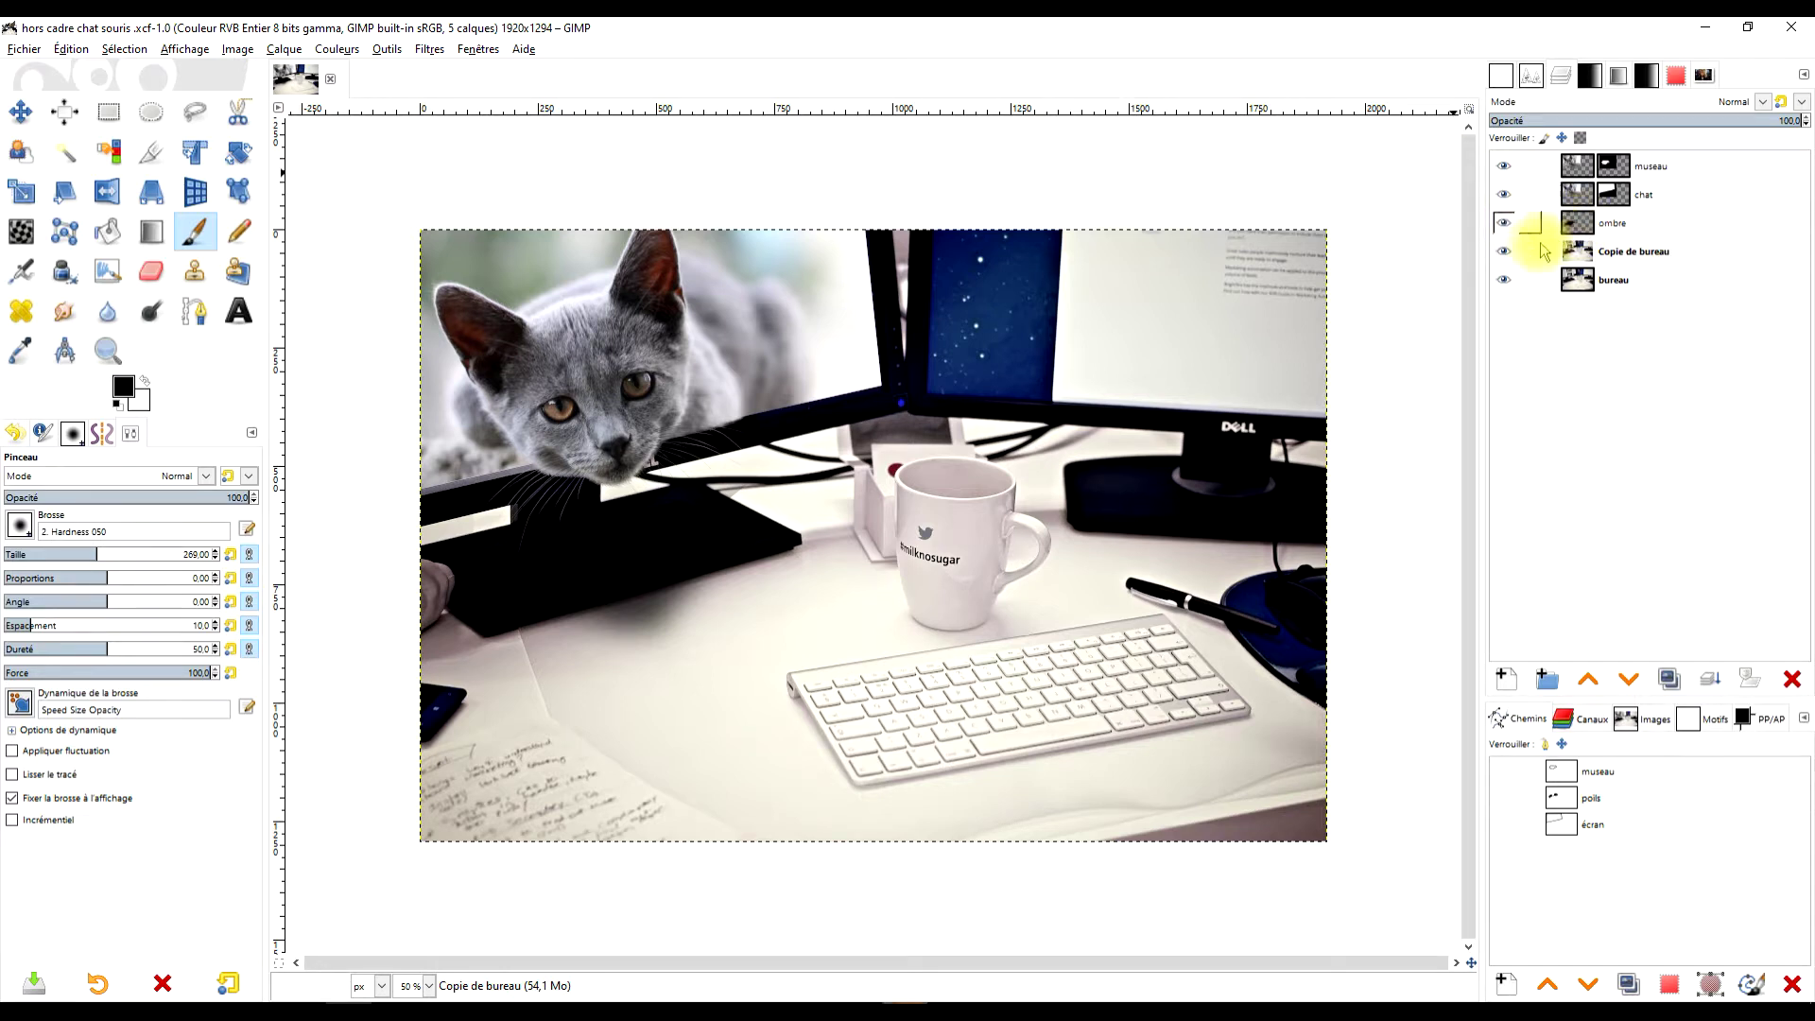
Open mouse-1733265_1920.jpg as a new layer in the current composition.
{"action": "left_click", "coordinate": [38, 43]}
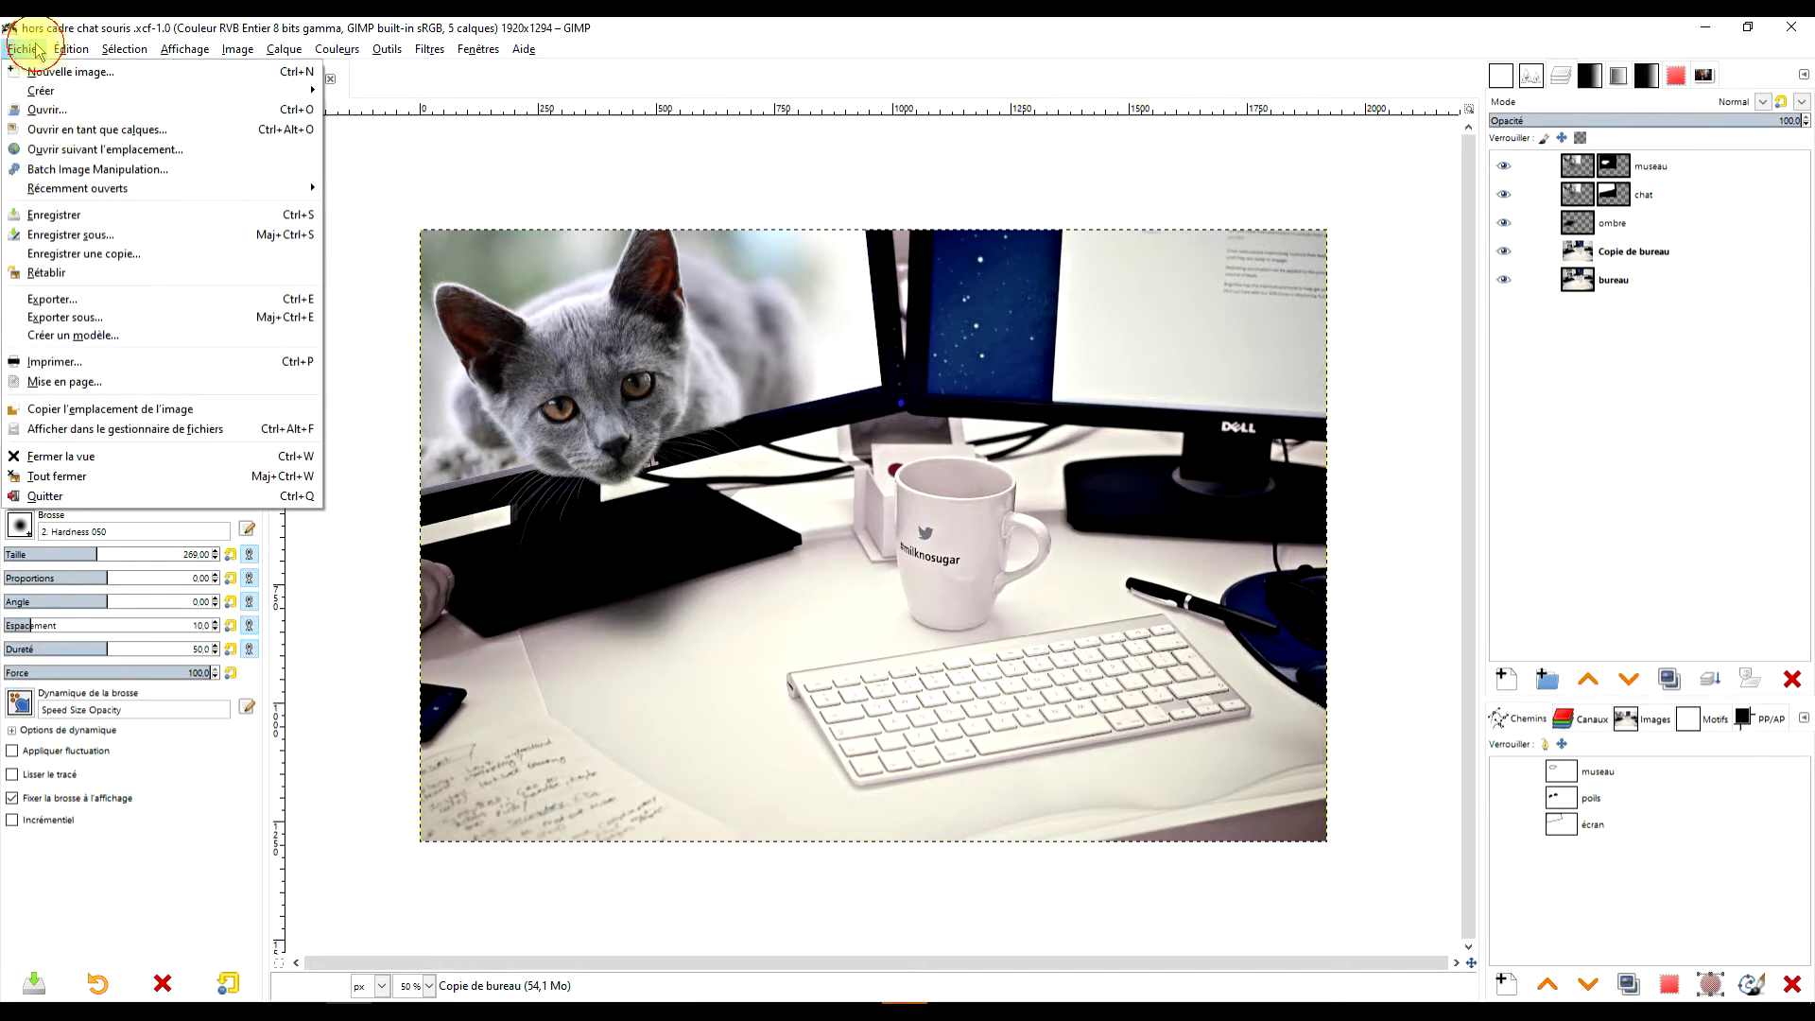
{"action": "left_click", "coordinate": [85, 125]}
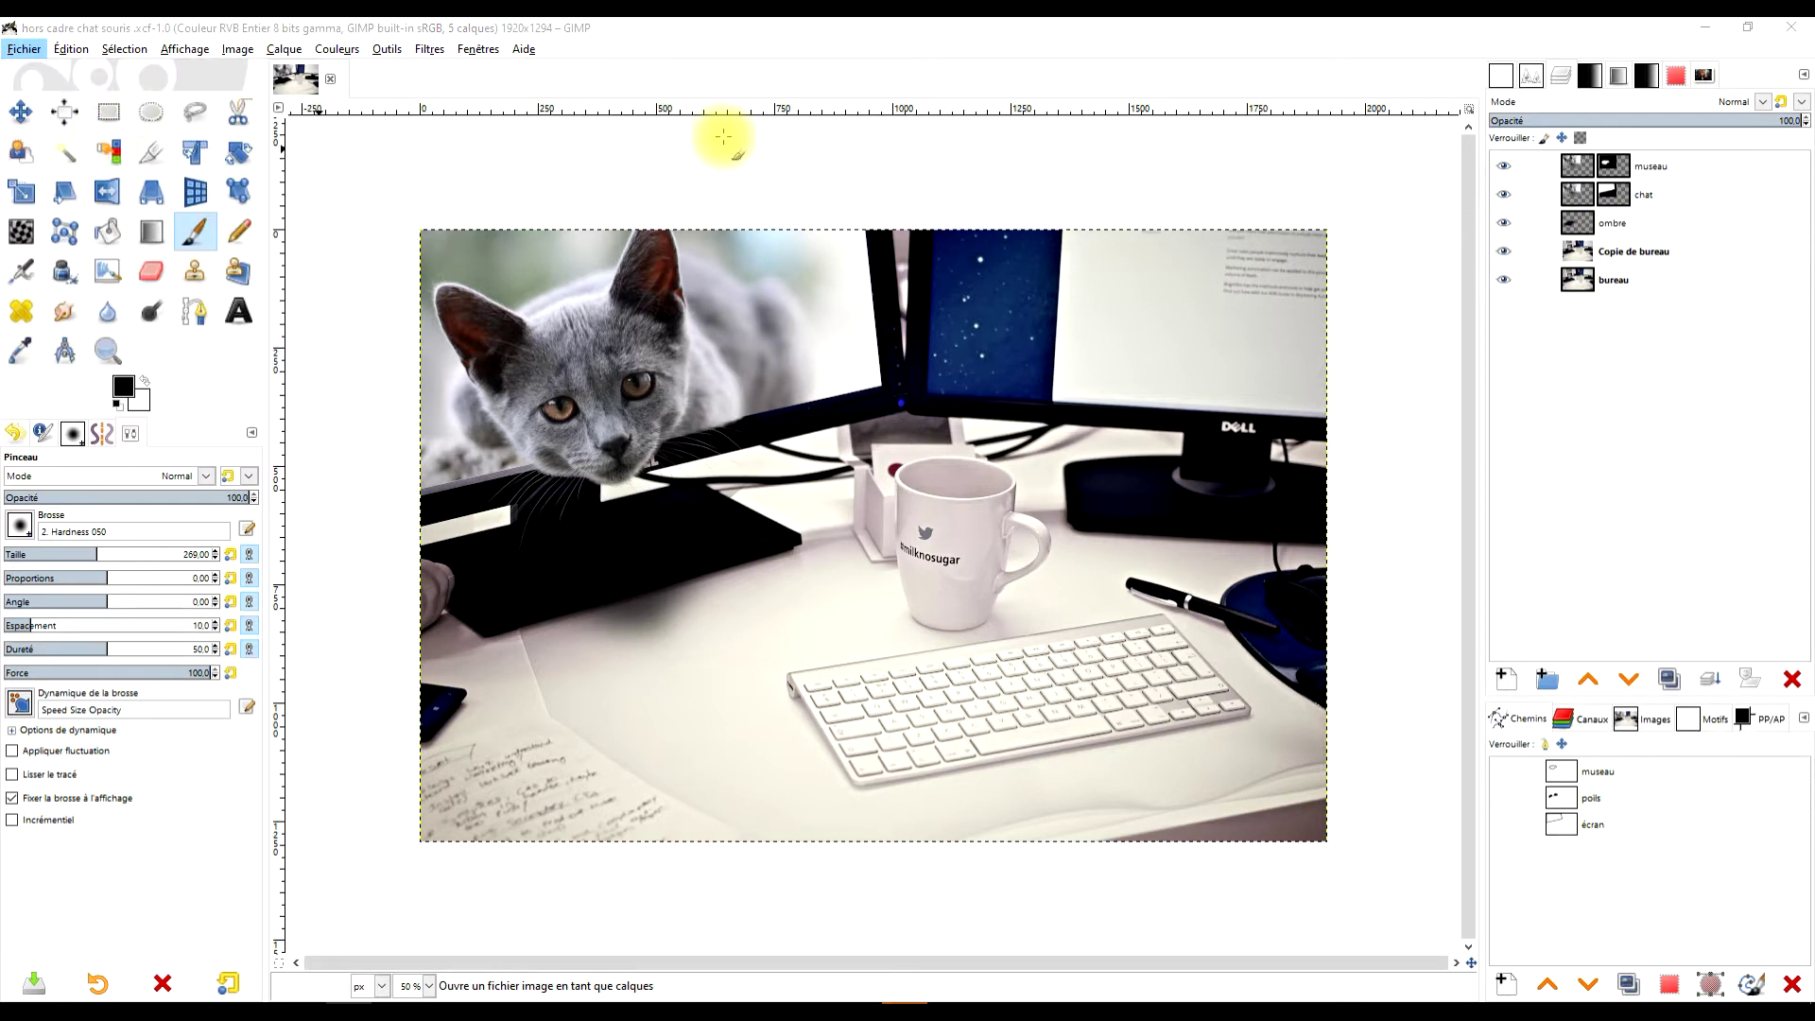
{"action": "left_click", "coordinate": [333, 330]}
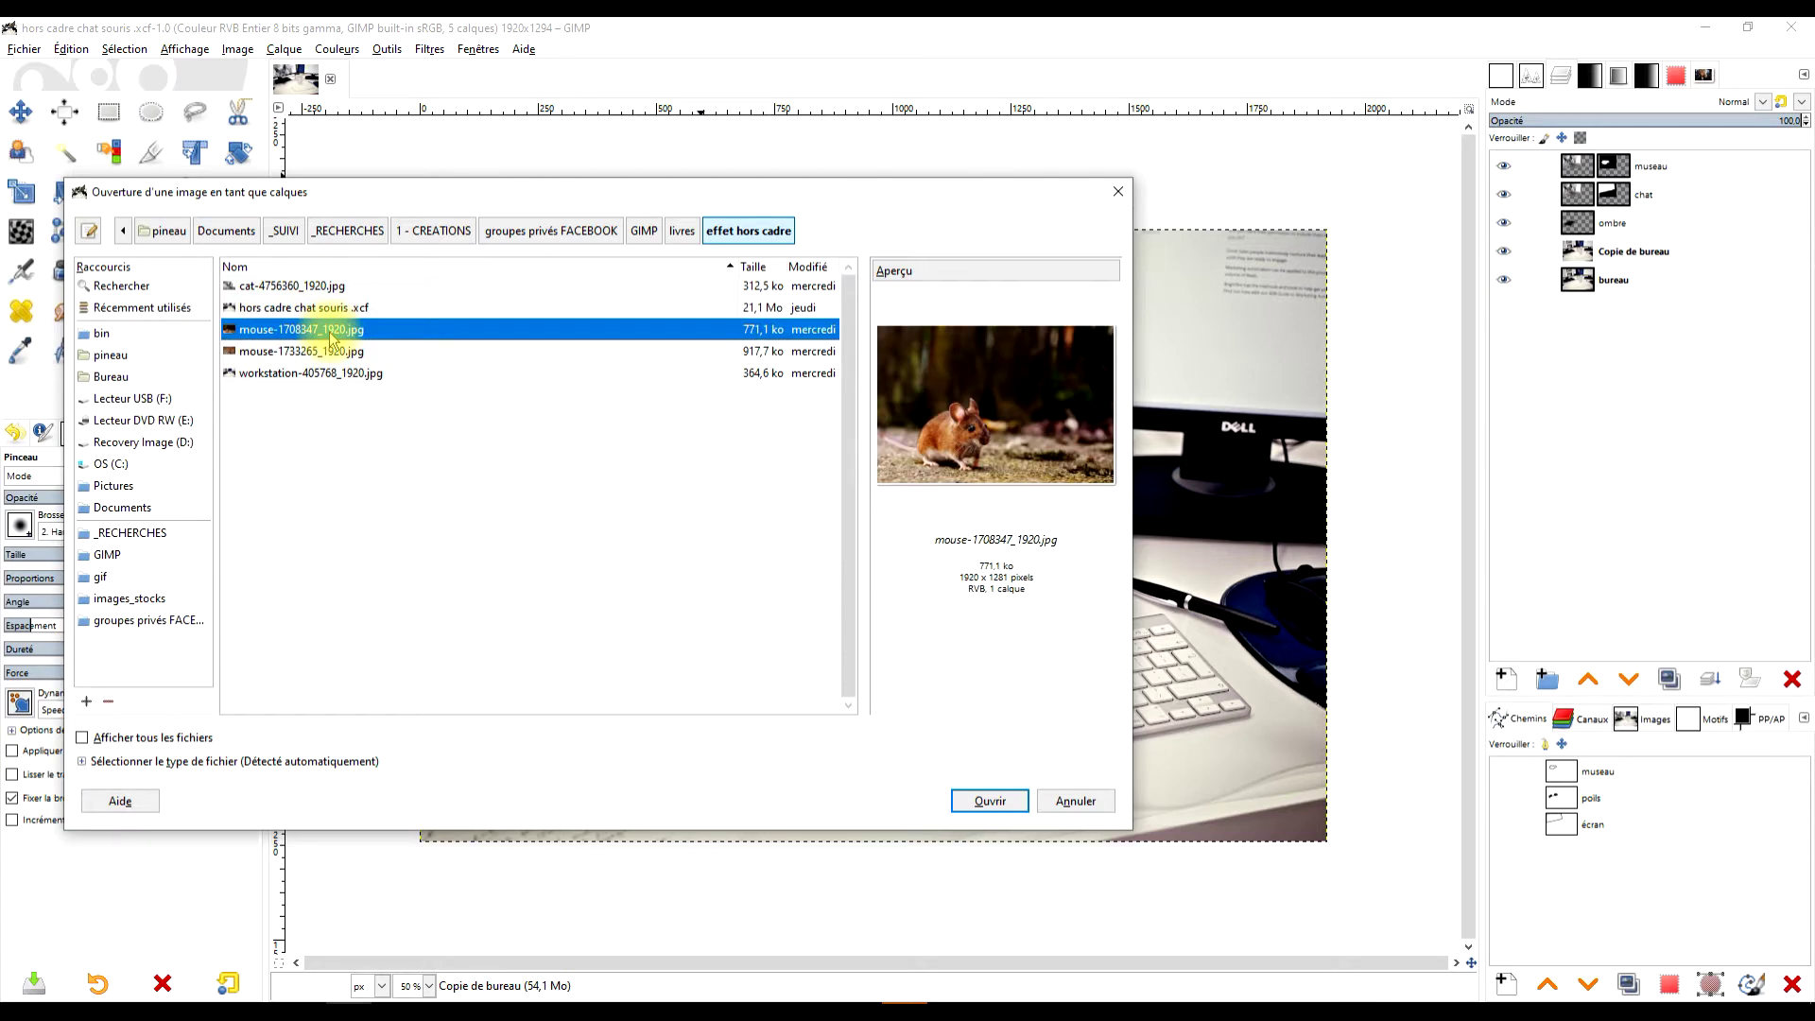
{"action": "left_click", "coordinate": [324, 353]}
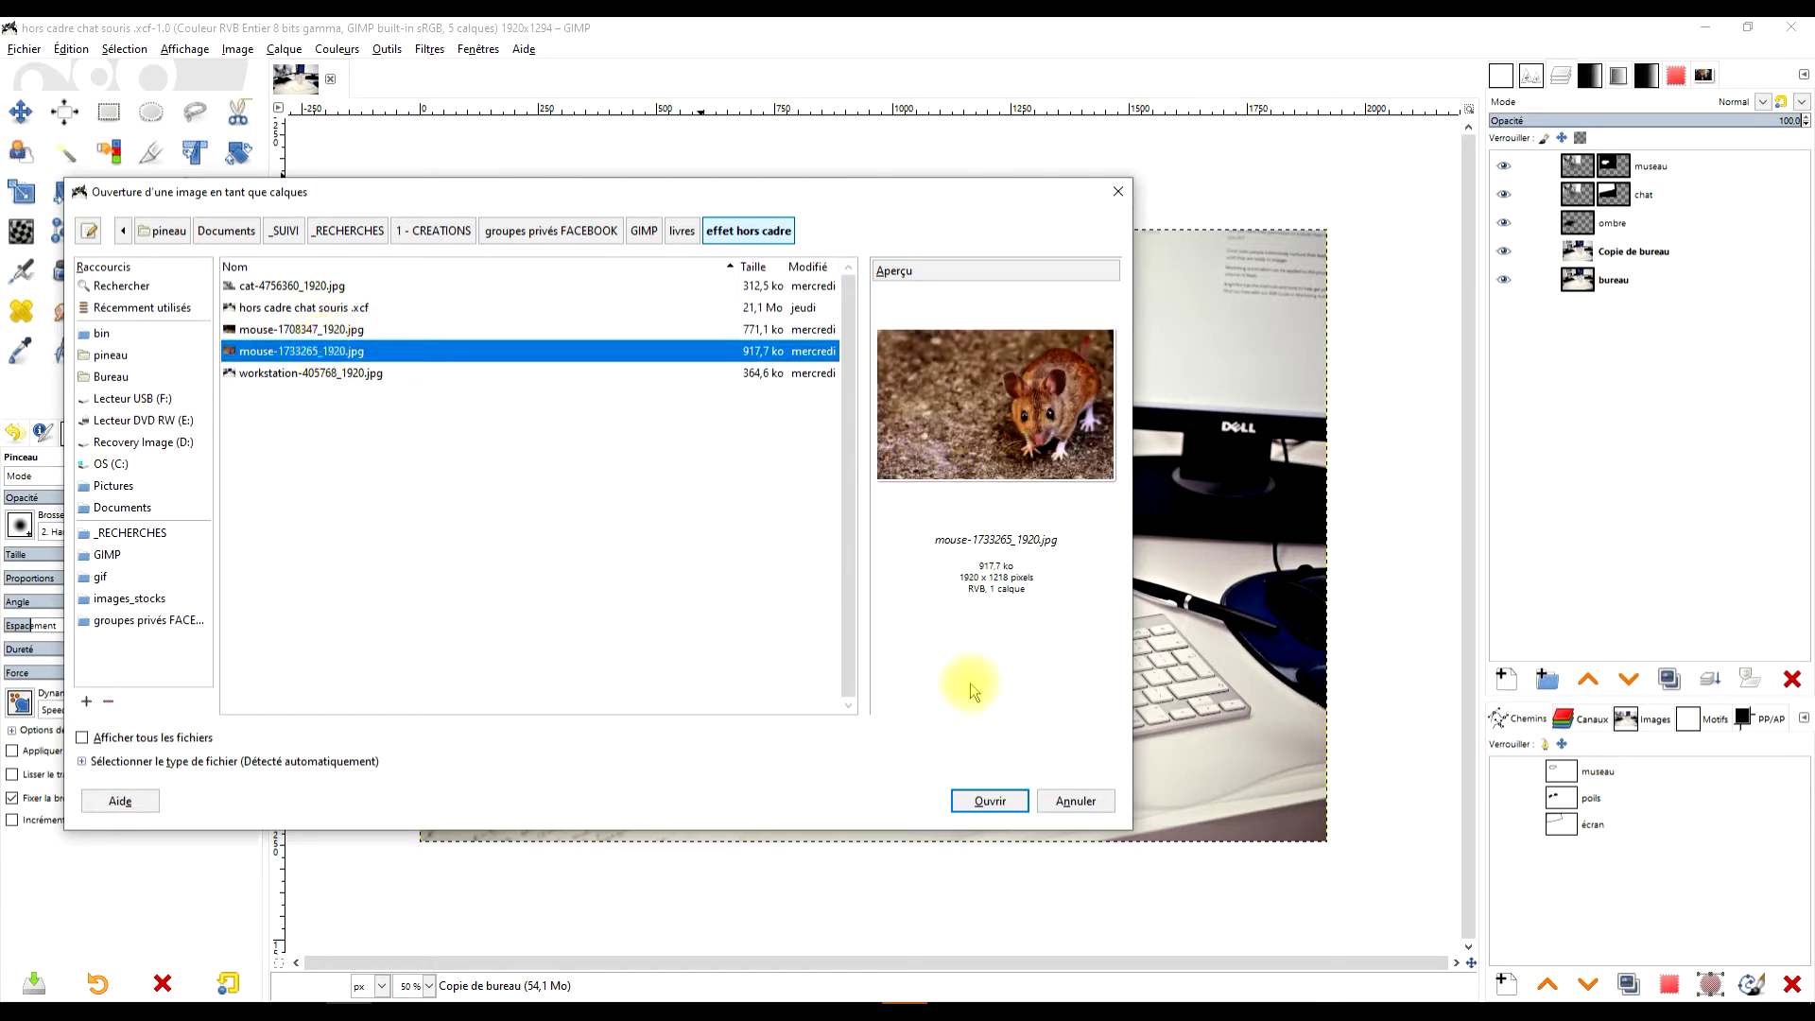
{"action": "left_click", "coordinate": [989, 801]}
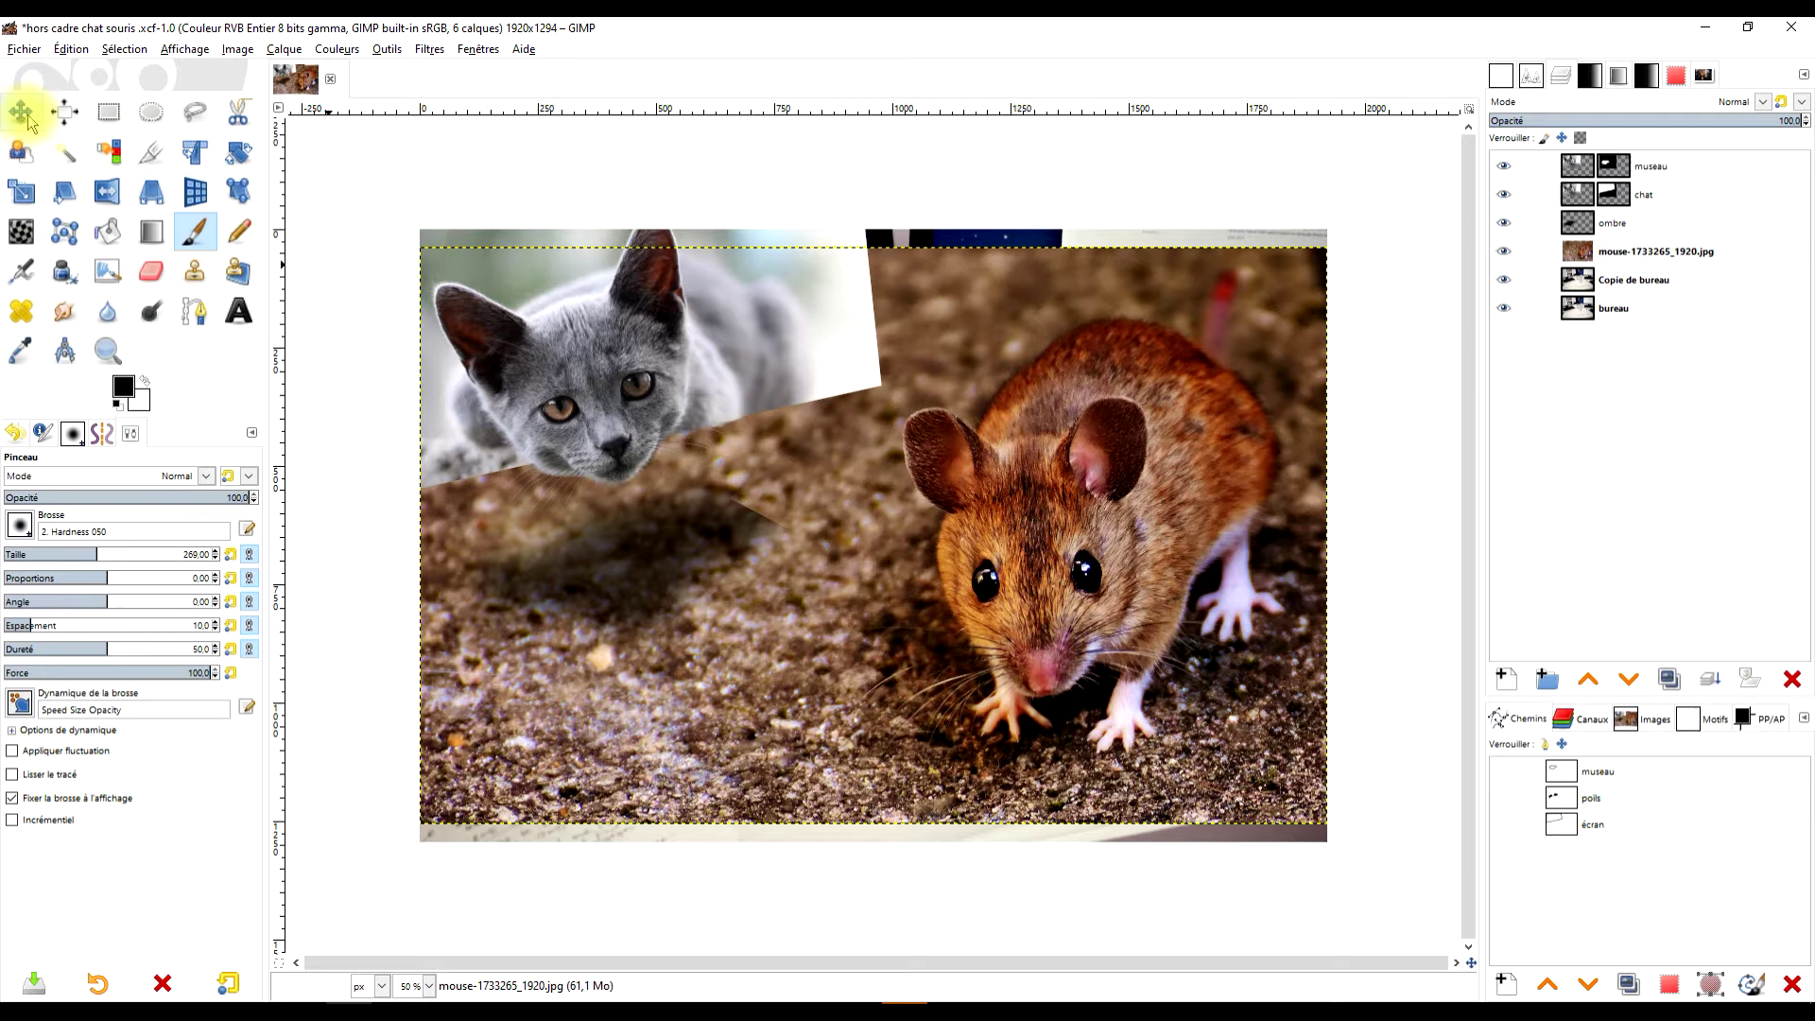
Start a path with the Paths tool on the top of the mouse's back and trace the fur edge toward the head.
{"action": "key", "text": "1"}
{"action": "key", "text": "f"}
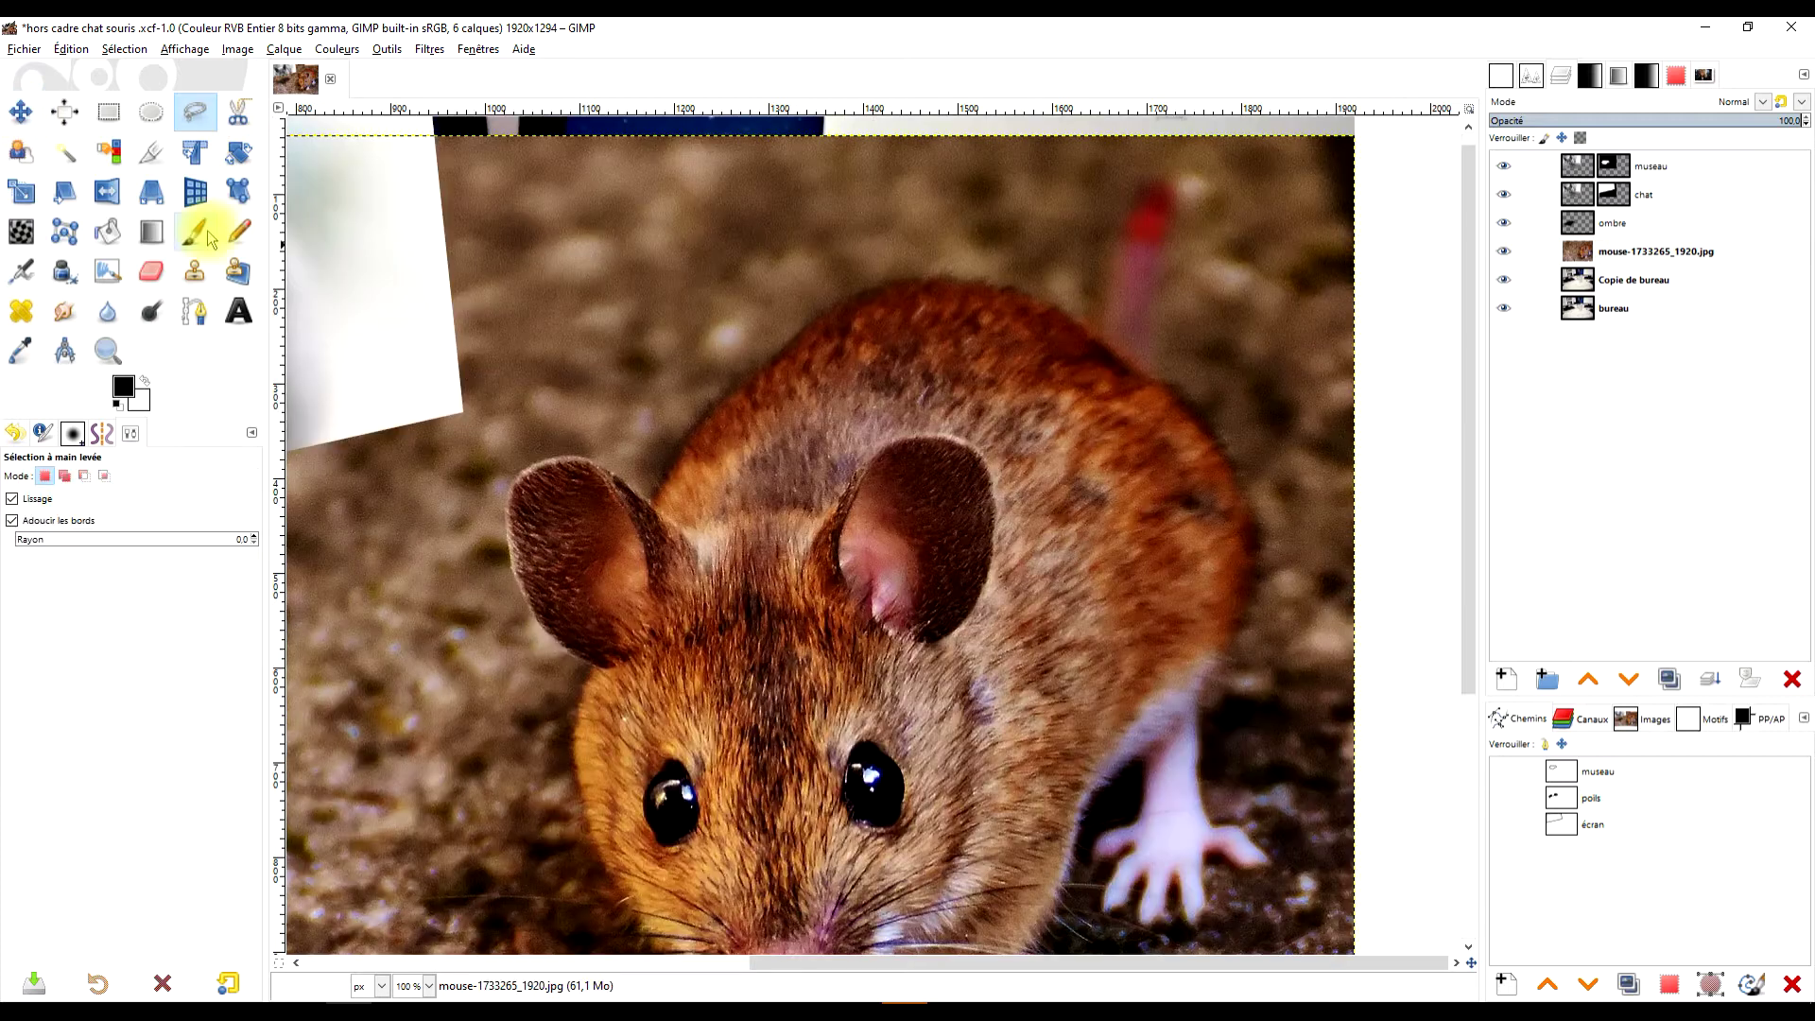
{"action": "left_click", "coordinate": [194, 315]}
{"action": "scroll", "coordinate": [1119, 303], "scroll_direction": "up", "scroll_amount": 4}
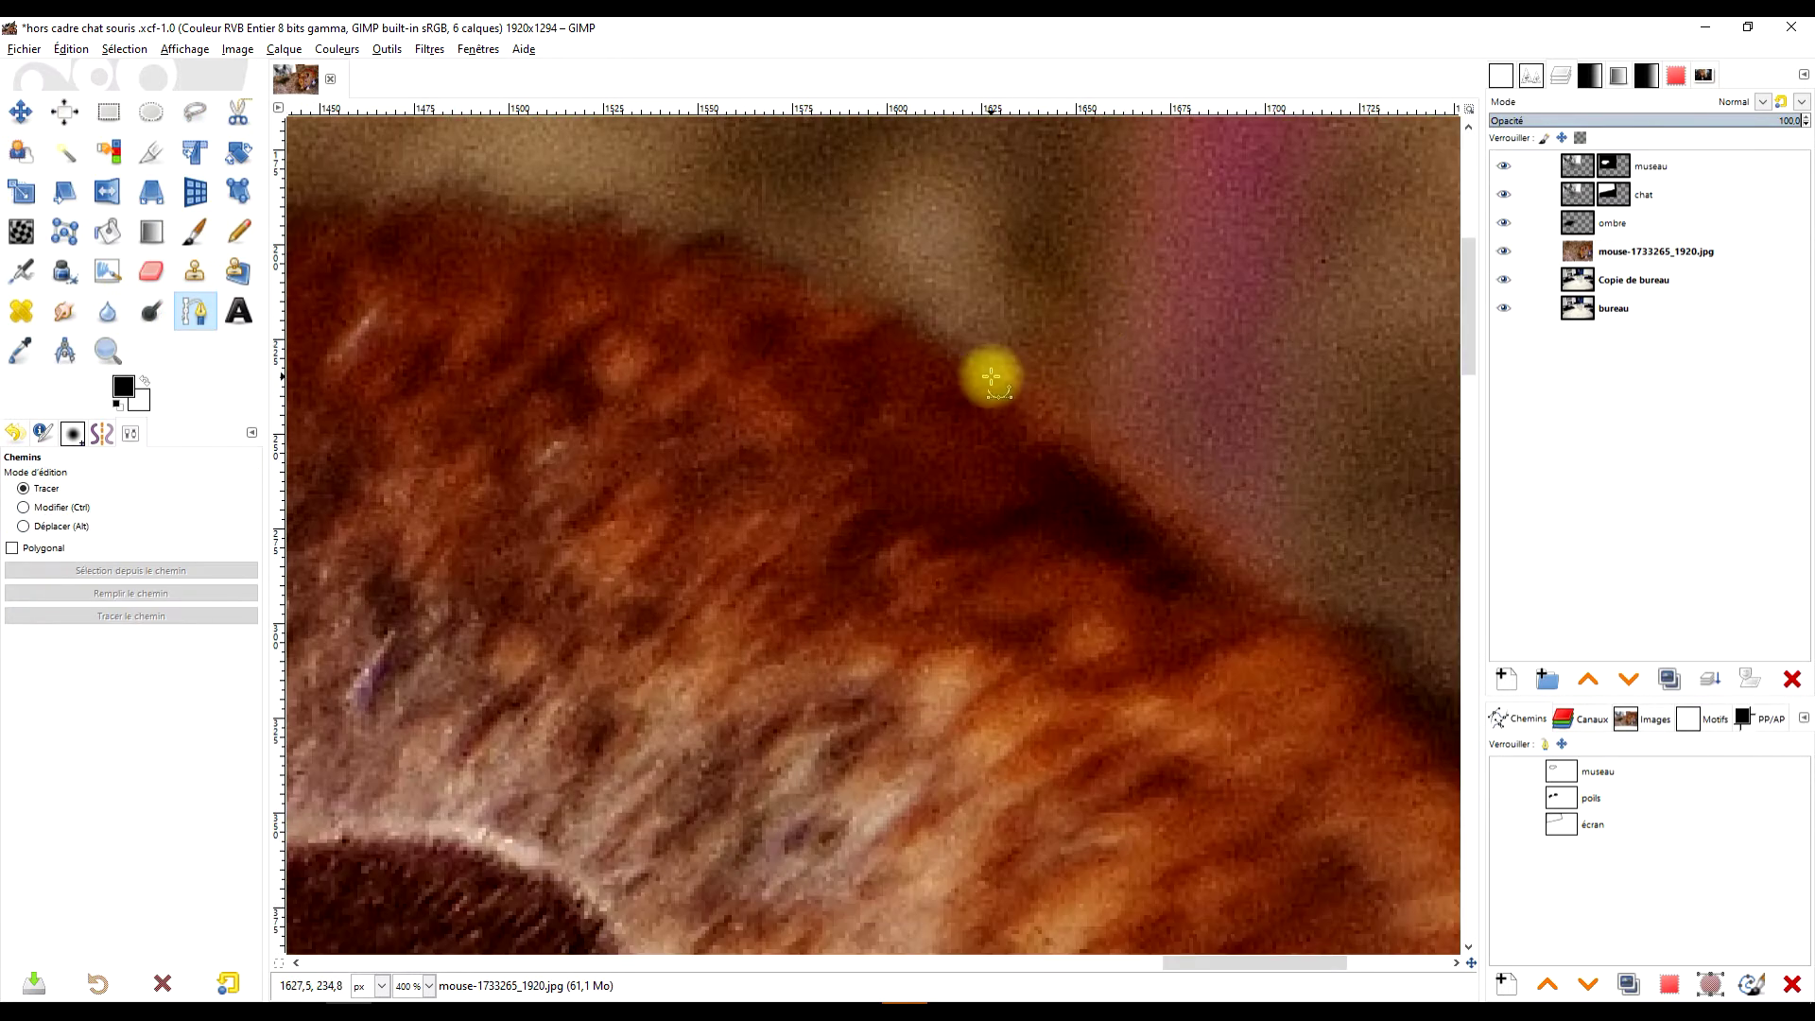
{"action": "left_click", "coordinate": [990, 377]}
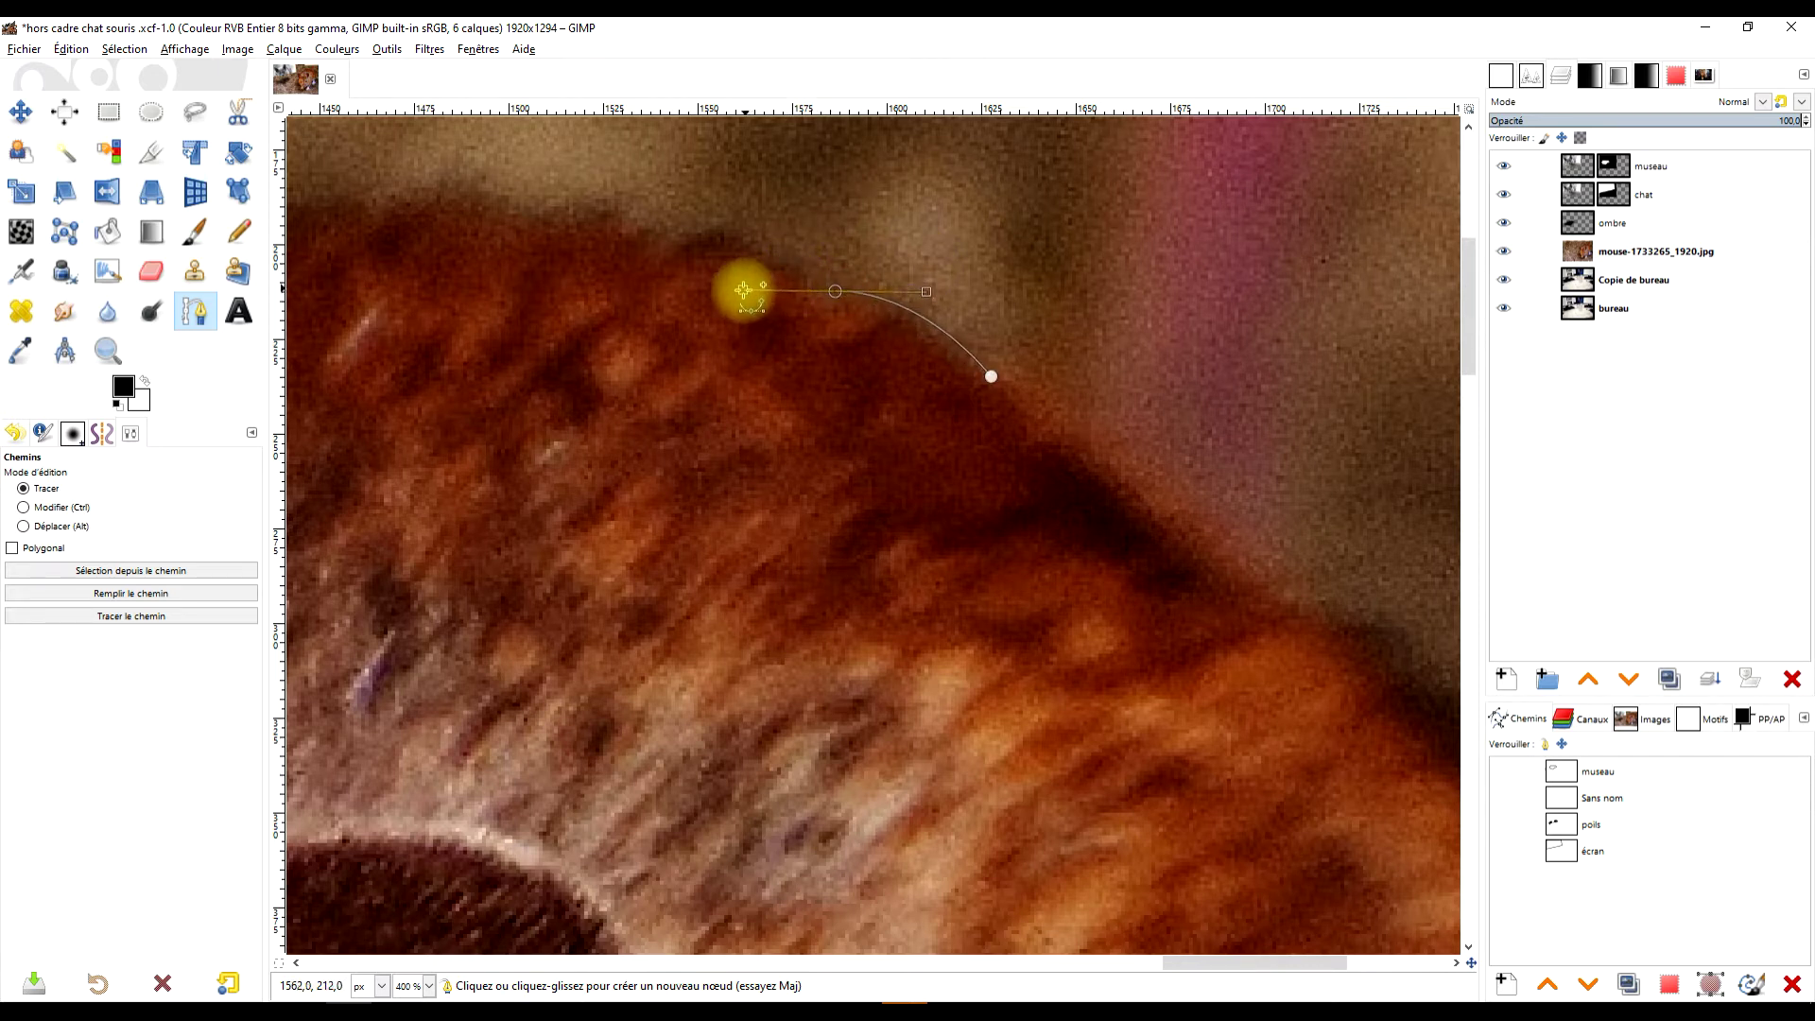
{"action": "left_click_drag", "start_coordinate": [716, 234], "coordinate": [678, 229]}
{"action": "mouse_move", "coordinate": [948, 336]}
{"action": "left_mouse_down"}
{"action": "mouse_move", "coordinate": [922, 331]}
{"action": "mouse_move", "coordinate": [927, 312]}
{"action": "mouse_move", "coordinate": [885, 353]}
{"action": "left_mouse_up"}
{"action": "left_click_drag", "start_coordinate": [861, 385], "coordinate": [845, 396]}
{"action": "left_click_drag", "start_coordinate": [819, 423], "coordinate": [803, 436]}
{"action": "left_click_drag", "start_coordinate": [775, 462], "coordinate": [755, 469]}
{"action": "left_click_drag", "start_coordinate": [704, 489], "coordinate": [694, 504]}
Continue the path down the slope of the mouse's back to the base of its left-hand ear.
{"action": "left_click_drag", "start_coordinate": [1151, 138], "coordinate": [1136, 153]}
{"action": "left_click_drag", "start_coordinate": [1082, 199], "coordinate": [1068, 213]}
{"action": "left_click_drag", "start_coordinate": [977, 304], "coordinate": [966, 321]}
{"action": "left_click_drag", "start_coordinate": [940, 360], "coordinate": [930, 377]}
{"action": "left_click_drag", "start_coordinate": [883, 482], "coordinate": [871, 496]}
{"action": "left_click_drag", "start_coordinate": [818, 580], "coordinate": [811, 590]}
{"action": "mouse_move", "coordinate": [953, 462]}
{"action": "left_mouse_down"}
{"action": "mouse_move", "coordinate": [859, 413]}
{"action": "mouse_move", "coordinate": [936, 453]}
{"action": "left_mouse_up"}
Extend the path around the left-hand ear and down to the cheek beside the eye.
{"action": "scroll", "coordinate": [1066, 460], "scroll_direction": "down", "scroll_amount": 4}
{"action": "scroll", "coordinate": [915, 356], "scroll_direction": "right", "scroll_amount": 3}
{"action": "left_click", "coordinate": [1040, 460]}
{"action": "scroll", "coordinate": [1040, 460], "scroll_direction": "down", "scroll_amount": 4}
{"action": "left_click", "coordinate": [1061, 437]}
{"action": "scroll", "coordinate": [1061, 438], "scroll_direction": "down", "scroll_amount": 4}
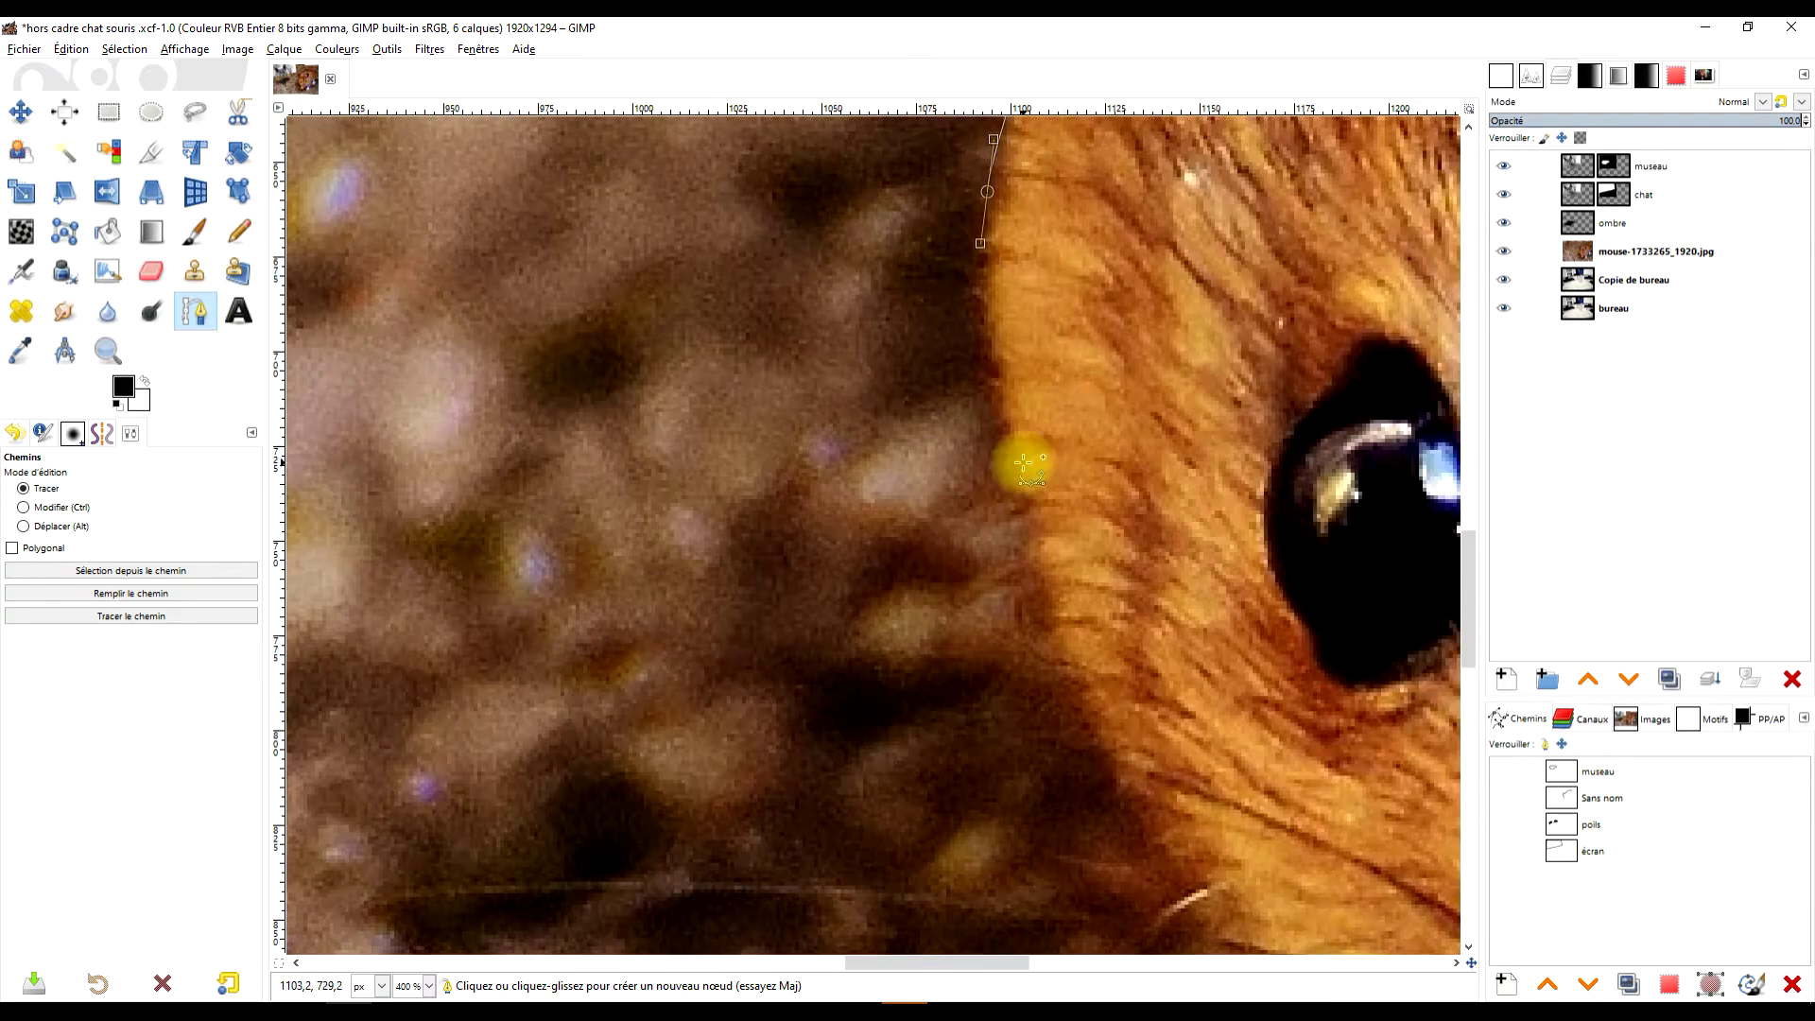
Extend the path along the cheek and down the front leg to the first toe of the left-hand front paw.
{"action": "left_click_drag", "start_coordinate": [1040, 577], "coordinate": [1163, 636]}
{"action": "scroll", "coordinate": [1163, 636], "scroll_direction": "down", "scroll_amount": 4}
{"action": "scroll", "coordinate": [962, 250], "scroll_direction": "right", "scroll_amount": 5}
{"action": "left_click", "coordinate": [961, 250]}
{"action": "scroll", "coordinate": [1045, 324], "scroll_direction": "down", "scroll_amount": 4}
{"action": "scroll", "coordinate": [1046, 325], "scroll_direction": "left", "scroll_amount": 2}
{"action": "left_click", "coordinate": [1134, 220]}
{"action": "left_click", "coordinate": [1031, 305]}
{"action": "left_click_drag", "start_coordinate": [964, 335], "coordinate": [949, 343]}
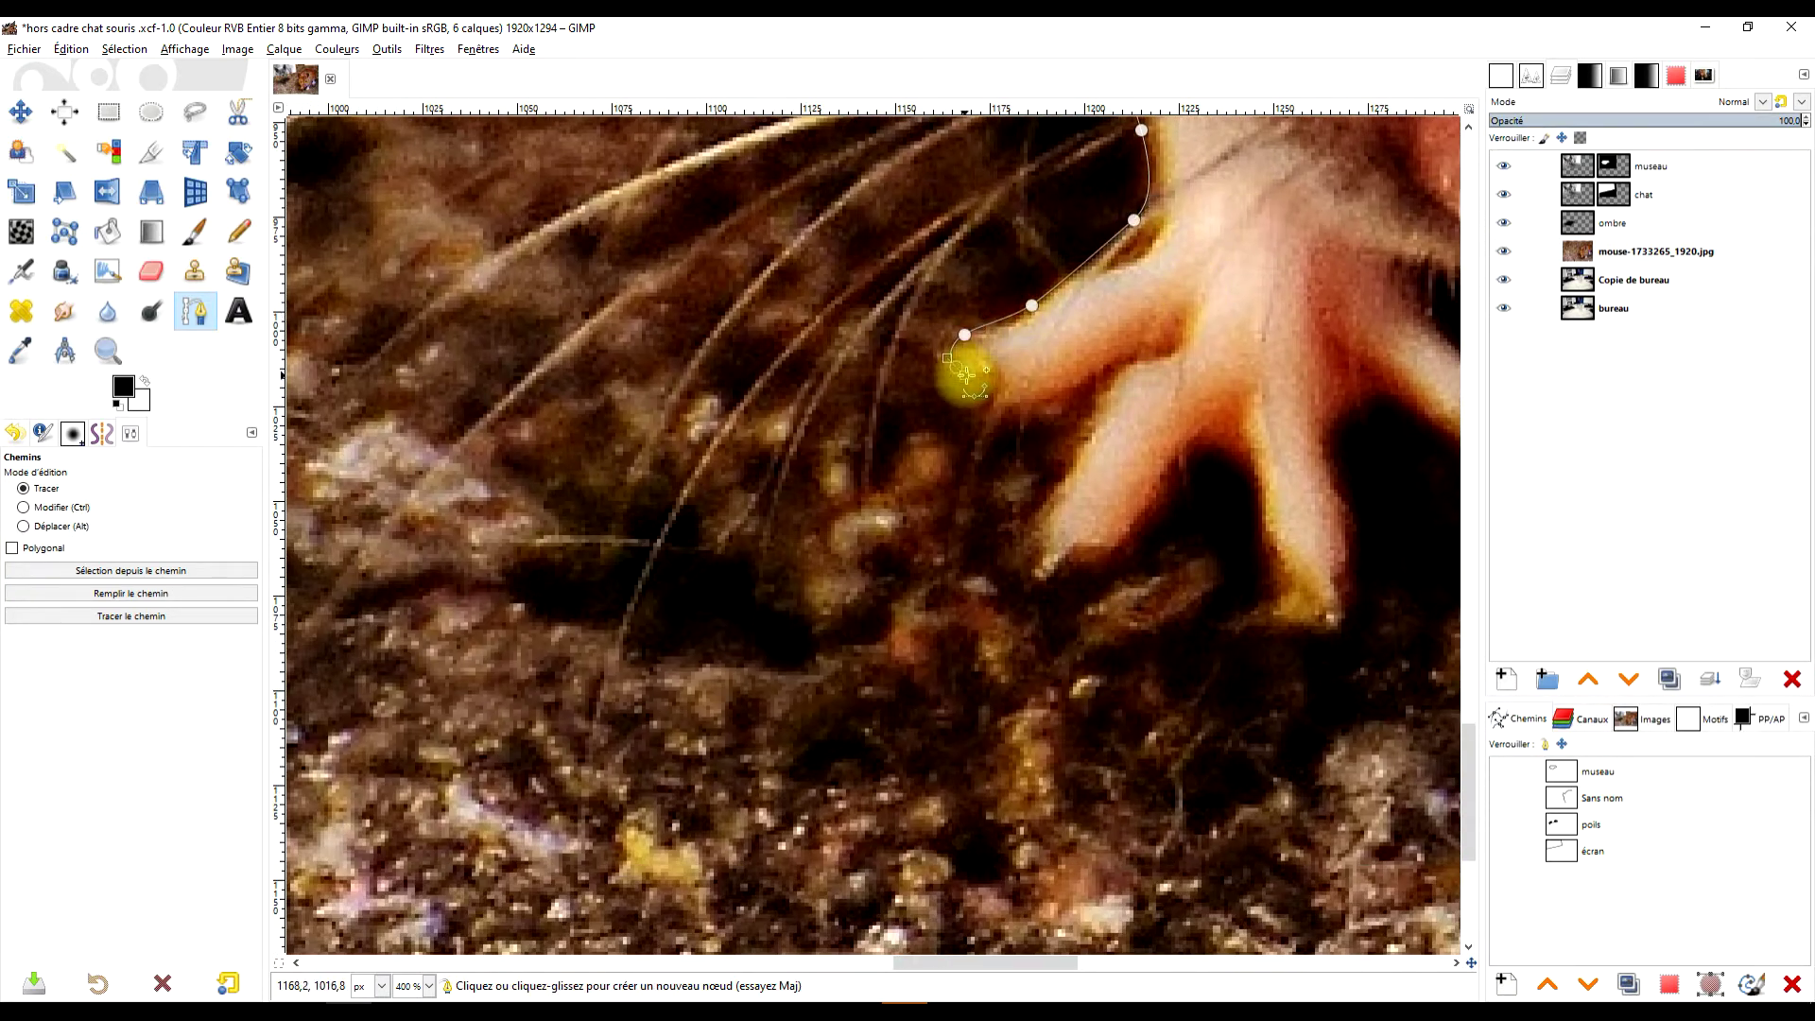
Trace the path around the first two toes of the left-hand front paw.
{"action": "left_click", "coordinate": [1117, 360]}
{"action": "scroll", "coordinate": [1118, 361], "scroll_direction": "down", "scroll_amount": 4}
{"action": "left_click", "coordinate": [1061, 257]}
{"action": "left_click", "coordinate": [1032, 318]}
{"action": "left_click", "coordinate": [1042, 355]}
{"action": "left_click", "coordinate": [1089, 339]}
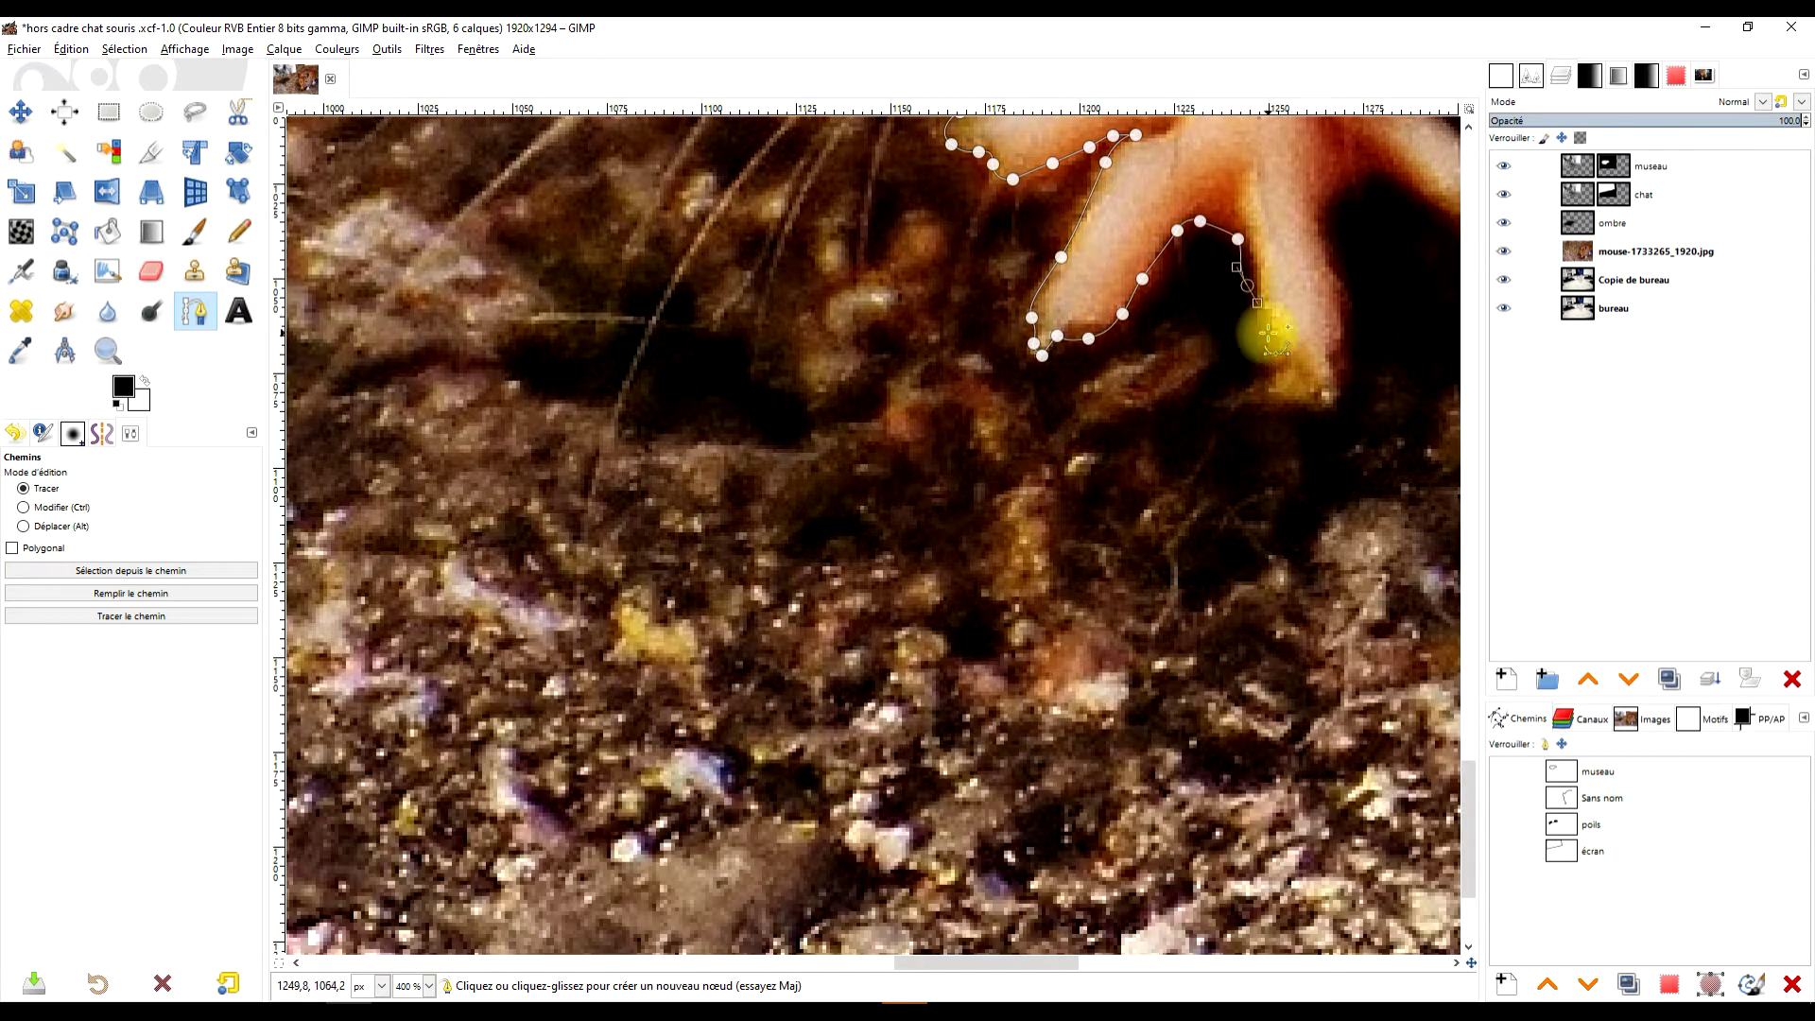
Trace the path around the remaining toes of the left-hand front paw.
{"action": "scroll", "coordinate": [1258, 303], "scroll_direction": "right", "scroll_amount": 4}
{"action": "left_click", "coordinate": [863, 392]}
{"action": "left_click", "coordinate": [900, 420]}
{"action": "scroll", "coordinate": [883, 394], "scroll_direction": "up", "scroll_amount": 2}
{"action": "left_click", "coordinate": [852, 388]}
{"action": "left_click", "coordinate": [900, 332]}
{"action": "scroll", "coordinate": [1020, 421], "scroll_direction": "right", "scroll_amount": 2}
{"action": "left_click_drag", "start_coordinate": [886, 553], "coordinate": [863, 537]}
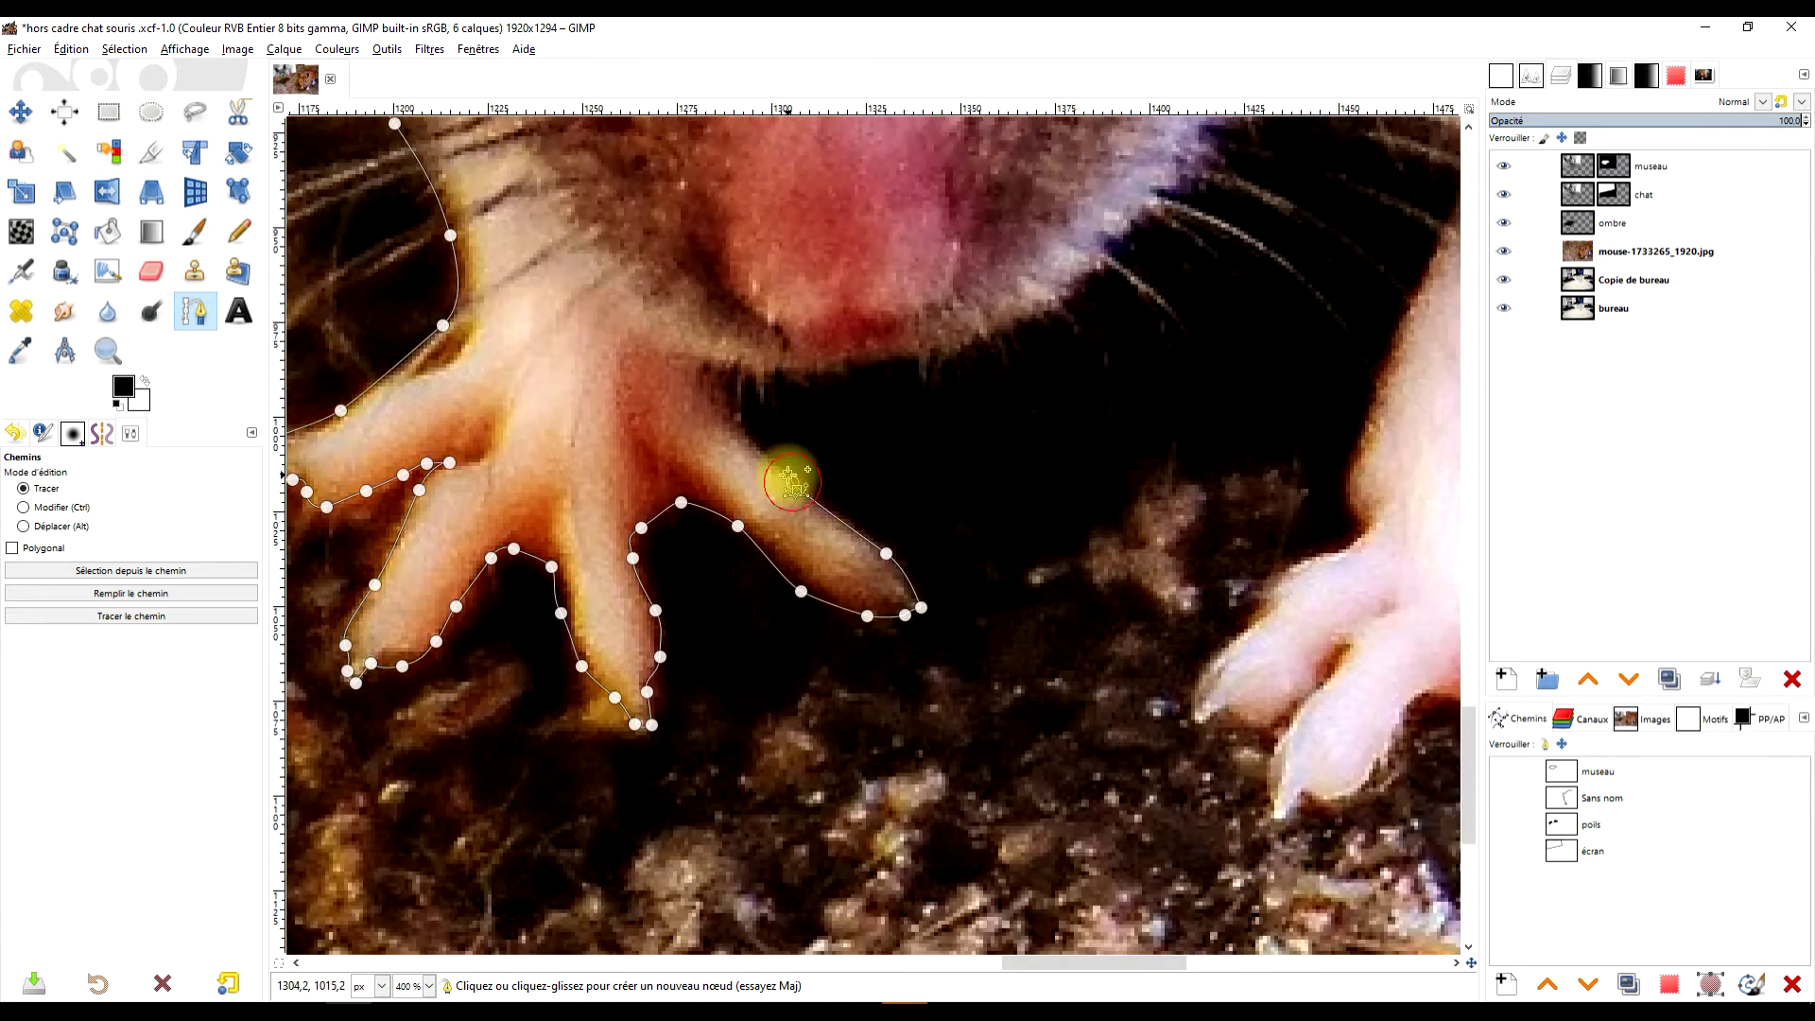
Continue the path under the muzzle and across the chest to the inner edge of the other front leg.
{"action": "left_click", "coordinate": [880, 361]}
{"action": "left_click_drag", "start_coordinate": [961, 347], "coordinate": [1013, 336]}
{"action": "scroll", "coordinate": [856, 632], "scroll_direction": "up", "scroll_amount": 6}
{"action": "scroll", "coordinate": [857, 632], "scroll_direction": "right", "scroll_amount": 3}
{"action": "left_click", "coordinate": [1098, 418]}
{"action": "left_click", "coordinate": [1183, 418]}
{"action": "left_click", "coordinate": [1257, 456]}
{"action": "scroll", "coordinate": [1262, 463], "scroll_direction": "down", "scroll_amount": 3}
{"action": "left_click", "coordinate": [1202, 442]}
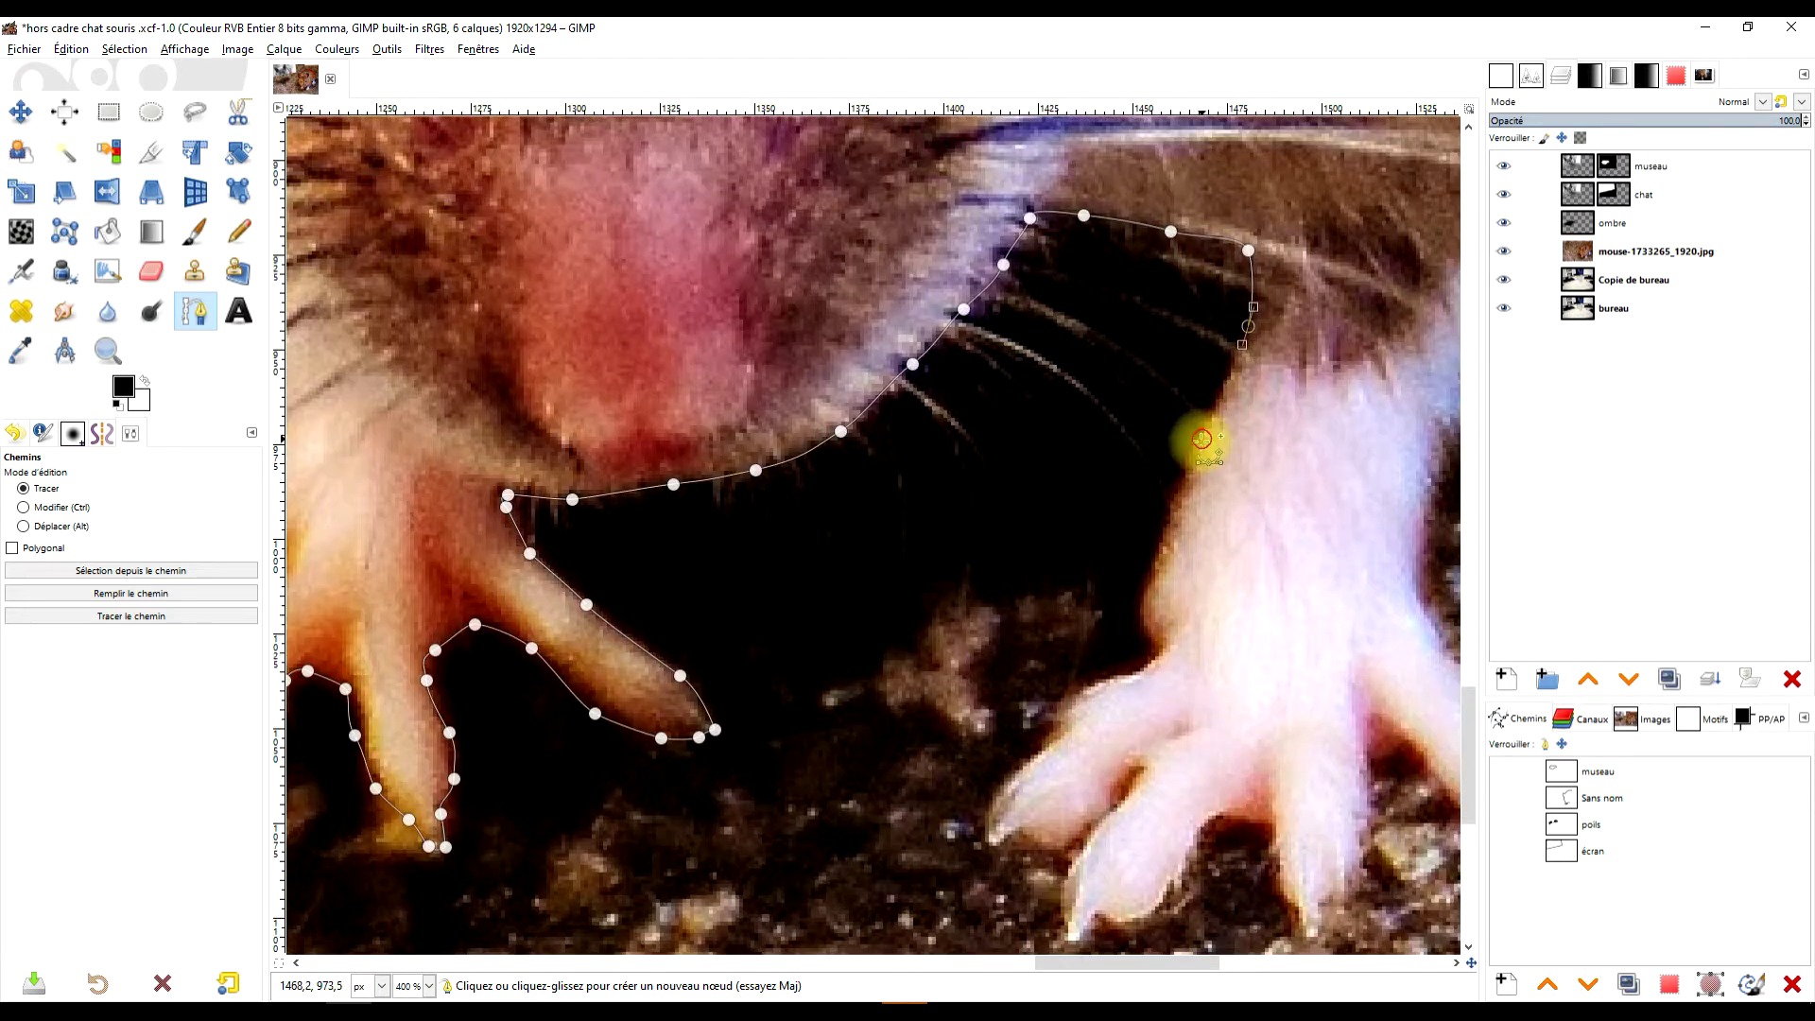
Trace the path down the right-hand front leg and around the first three toes of its paw.
{"action": "scroll", "coordinate": [1169, 530], "scroll_direction": "down", "scroll_amount": 3}
{"action": "left_click", "coordinate": [1031, 442]}
{"action": "left_click", "coordinate": [995, 457]}
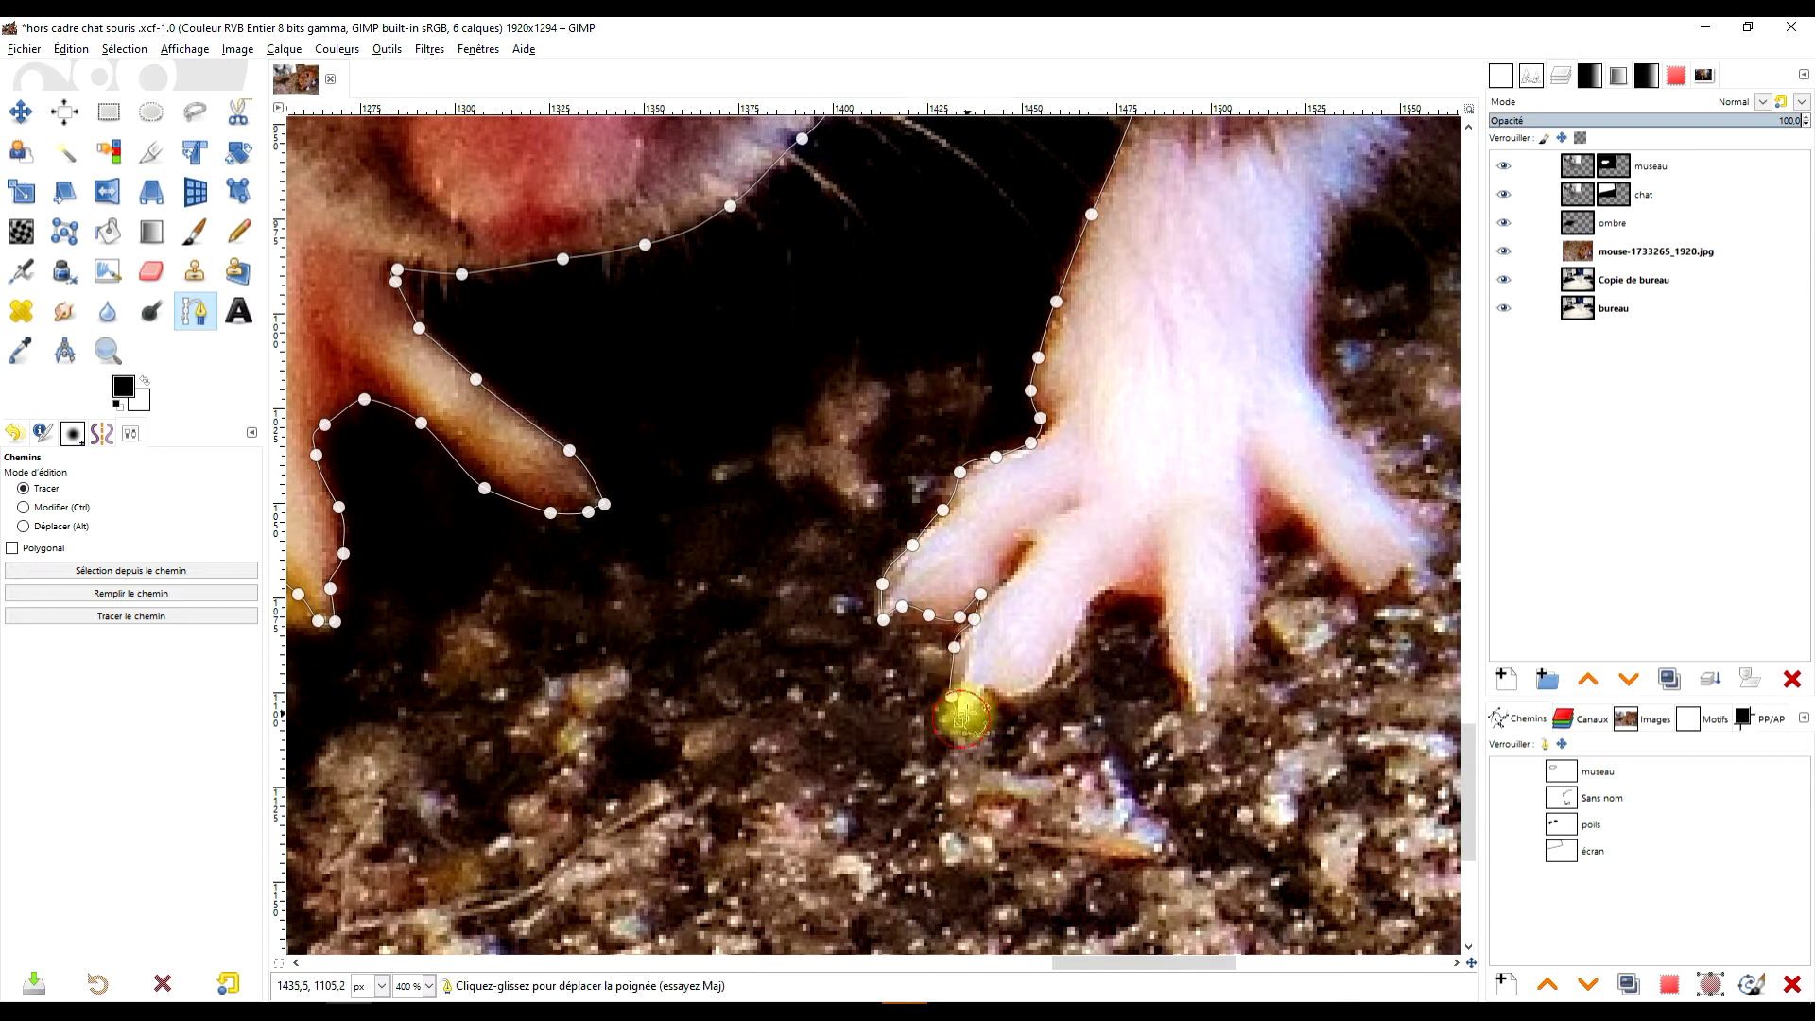
{"action": "left_click", "coordinate": [1193, 701]}
{"action": "scroll", "coordinate": [1243, 700], "scroll_direction": "up", "scroll_amount": 3}
{"action": "left_click", "coordinate": [1061, 725]}
{"action": "left_click", "coordinate": [1083, 679]}
{"action": "left_click", "coordinate": [1090, 632]}
{"action": "scroll", "coordinate": [1087, 633], "scroll_direction": "down", "scroll_amount": 2}
{"action": "left_click_drag", "start_coordinate": [965, 771], "coordinate": [973, 767]}
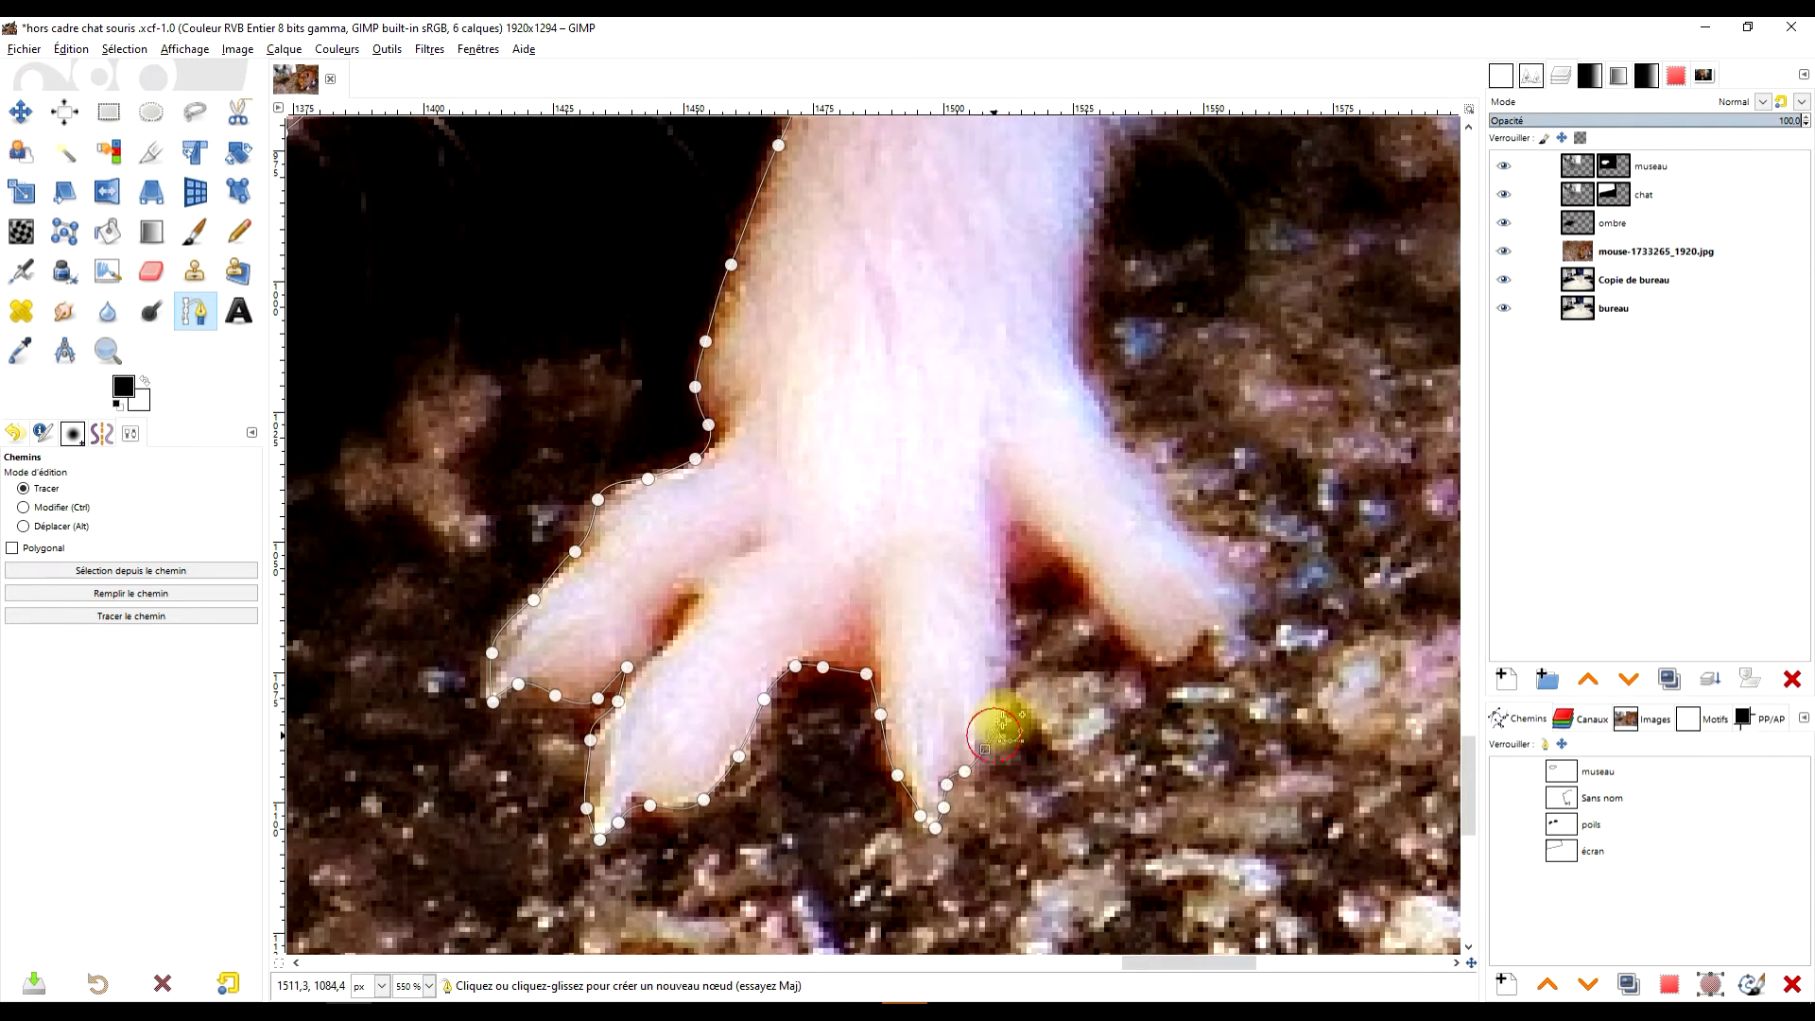
Trace the path around the paw's last toe and back up the outer edge of the right-hand front leg.
{"action": "left_click", "coordinate": [1225, 591]}
{"action": "scroll", "coordinate": [924, 822], "scroll_direction": "up", "scroll_amount": 4}
{"action": "scroll", "coordinate": [924, 822], "scroll_direction": "right", "scroll_amount": 3}
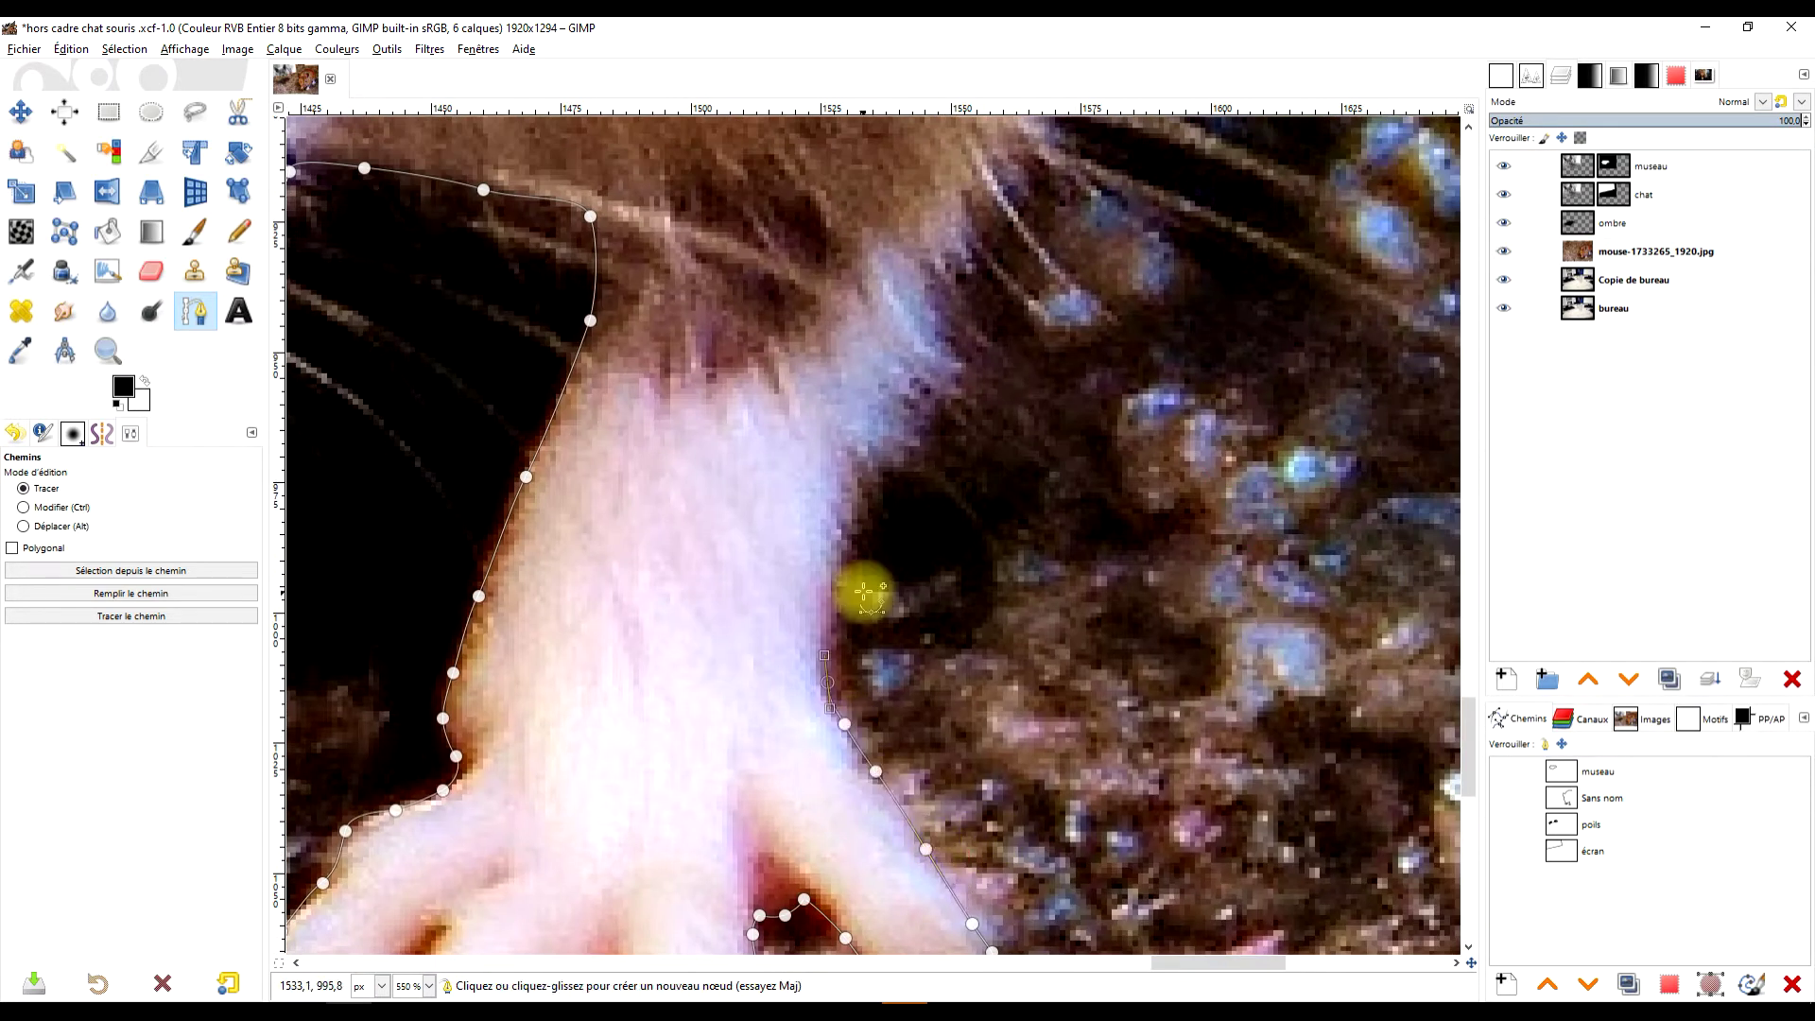
{"action": "left_click", "coordinate": [831, 588]}
{"action": "left_click", "coordinate": [845, 501]}
Extend the path from the front leg along the lower belly edge, undoing the misplaced last node.
{"action": "scroll", "coordinate": [868, 496], "scroll_direction": "up", "scroll_amount": 3}
{"action": "left_click", "coordinate": [855, 621]}
{"action": "scroll", "coordinate": [855, 620], "scroll_direction": "up", "scroll_amount": 3}
{"action": "left_click", "coordinate": [778, 722]}
{"action": "scroll", "coordinate": [779, 722], "scroll_direction": "up", "scroll_amount": 6}
{"action": "left_click_drag", "start_coordinate": [867, 705], "coordinate": [880, 666]}
{"action": "key", "text": "ctrl+z"}
Continue the path up the belly edge and around the dark gap to the hind leg.
{"action": "left_click", "coordinate": [738, 665]}
{"action": "left_click", "coordinate": [777, 533]}
{"action": "left_click", "coordinate": [805, 448]}
{"action": "left_click", "coordinate": [850, 355]}
{"action": "left_click", "coordinate": [950, 258]}
{"action": "left_click", "coordinate": [1036, 193]}
{"action": "left_click_drag", "start_coordinate": [1086, 177], "coordinate": [1110, 172]}
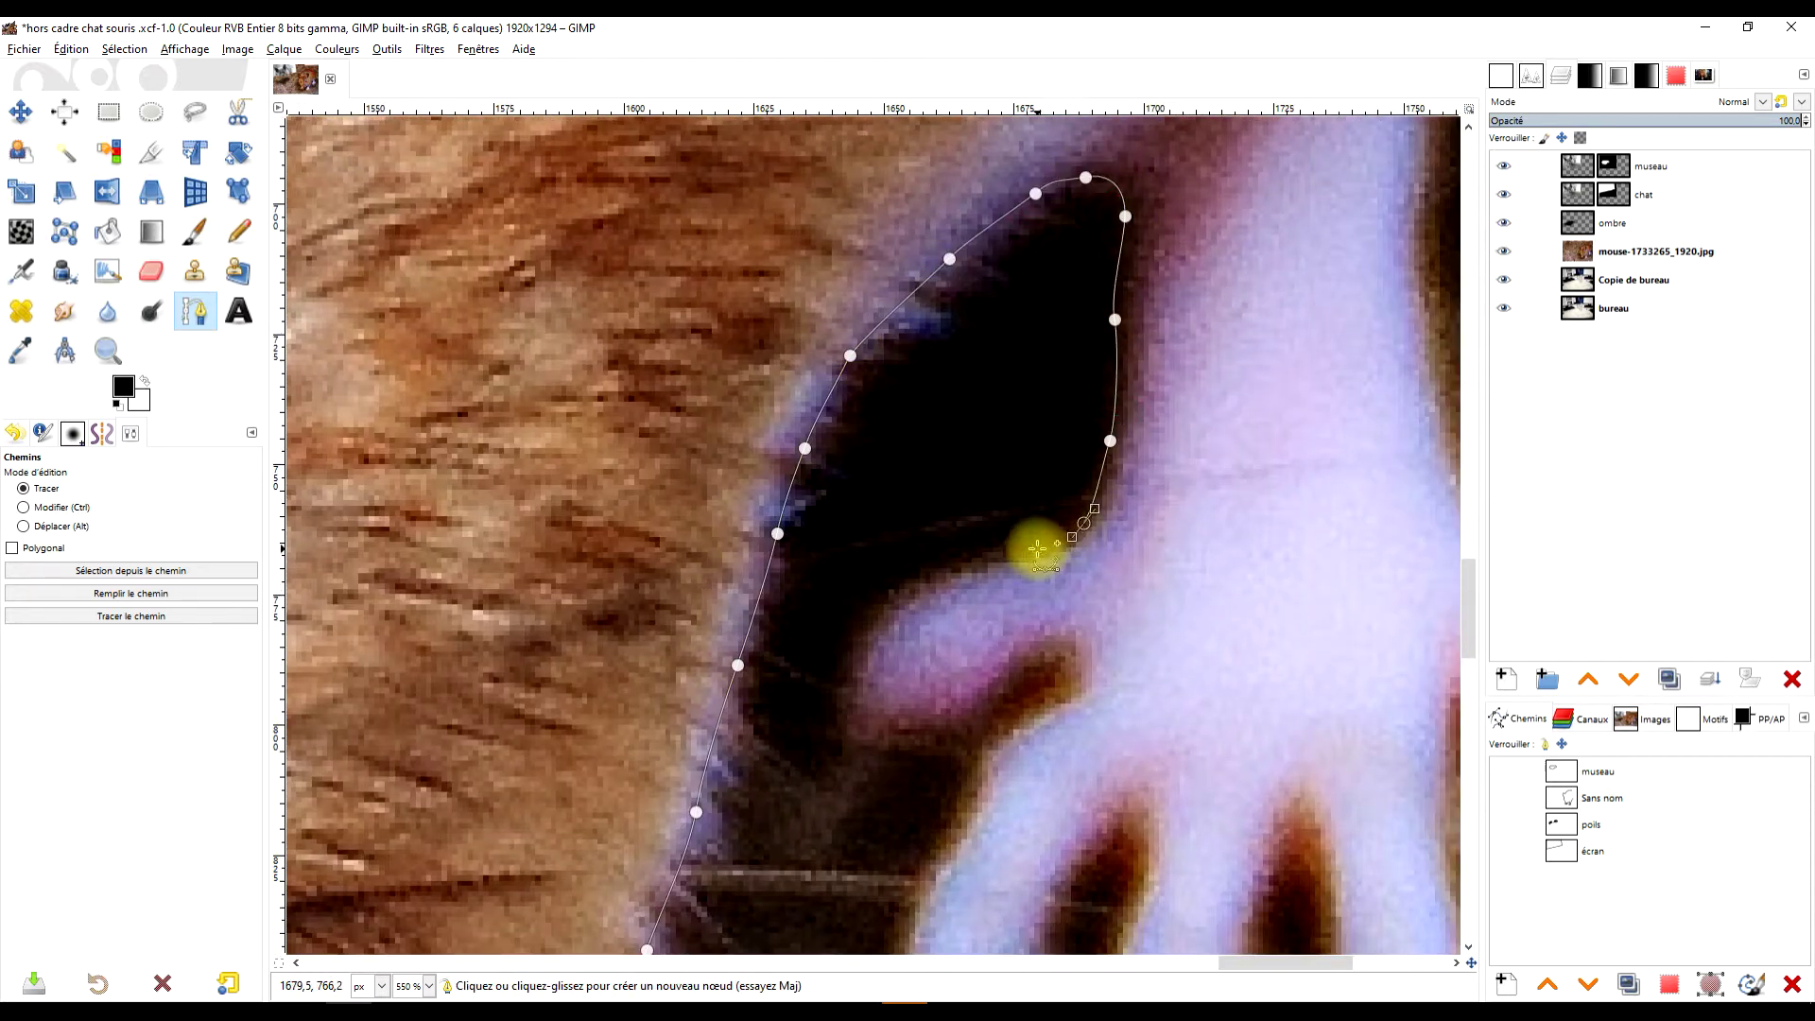
Trace the path around the innermost toe of the hind paw.
{"action": "left_click", "coordinate": [1018, 556]}
{"action": "left_click", "coordinate": [916, 581]}
{"action": "left_click", "coordinate": [852, 636]}
{"action": "scroll", "coordinate": [852, 636], "scroll_direction": "down", "scroll_amount": 6}
{"action": "scroll", "coordinate": [852, 636], "scroll_direction": "right", "scroll_amount": 1}
{"action": "left_click", "coordinate": [808, 398]}
{"action": "scroll", "coordinate": [974, 416], "scroll_direction": "down", "scroll_amount": 6}
{"action": "left_click", "coordinate": [962, 266]}
Continue the path around the middle toes of the hind paw.
{"action": "left_click", "coordinate": [895, 435]}
{"action": "left_click", "coordinate": [925, 503]}
{"action": "left_click", "coordinate": [1030, 401]}
{"action": "left_click", "coordinate": [1099, 317]}
{"action": "left_click", "coordinate": [1088, 438]}
{"action": "left_click", "coordinate": [1090, 561]}
{"action": "left_click", "coordinate": [1312, 421]}
{"action": "left_click", "coordinate": [1320, 501]}
Trace the path around the hind paw's outer toes and up the outer edge of the hind leg.
{"action": "scroll", "coordinate": [1320, 501], "scroll_direction": "right", "scroll_amount": 5}
{"action": "left_click", "coordinate": [932, 466]}
{"action": "scroll", "coordinate": [932, 466], "scroll_direction": "right", "scroll_amount": 5}
{"action": "left_click", "coordinate": [888, 539]}
{"action": "left_click", "coordinate": [891, 337]}
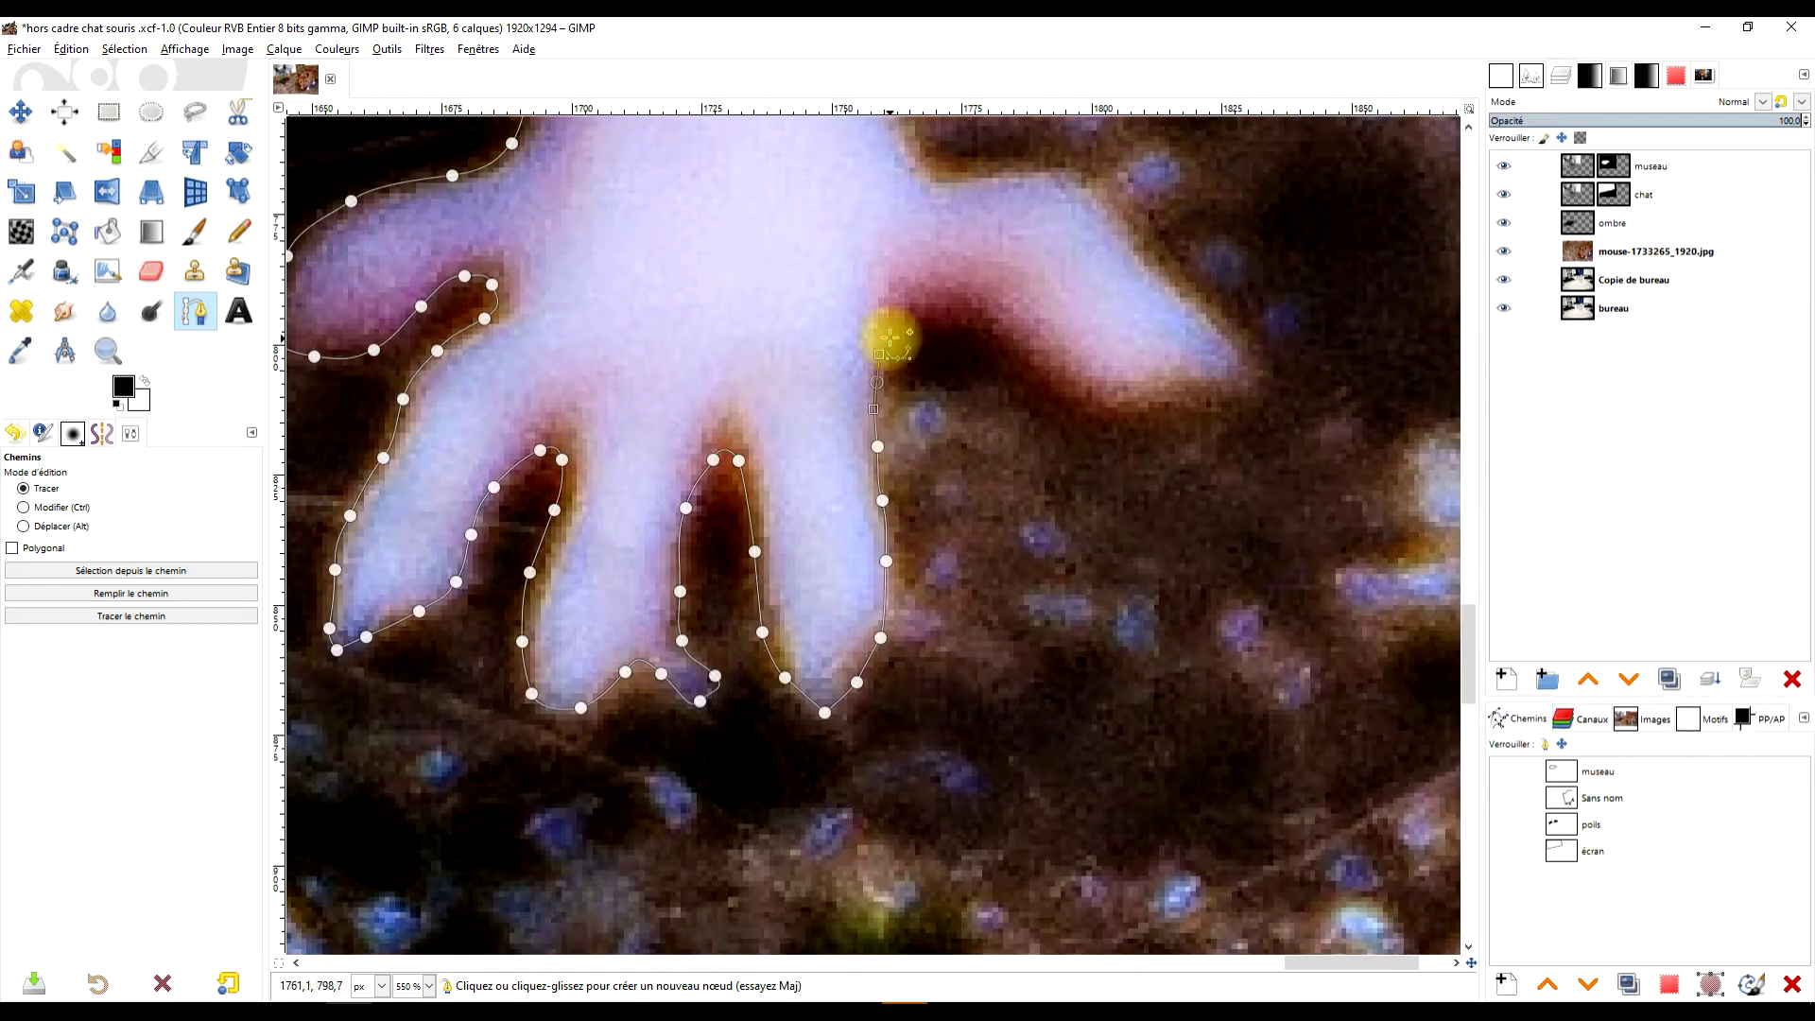
{"action": "scroll", "coordinate": [1144, 368], "scroll_direction": "up", "scroll_amount": 3}
{"action": "scroll", "coordinate": [880, 830], "scroll_direction": "up", "scroll_amount": 4}
{"action": "scroll", "coordinate": [879, 649], "scroll_direction": "down", "scroll_amount": 2}
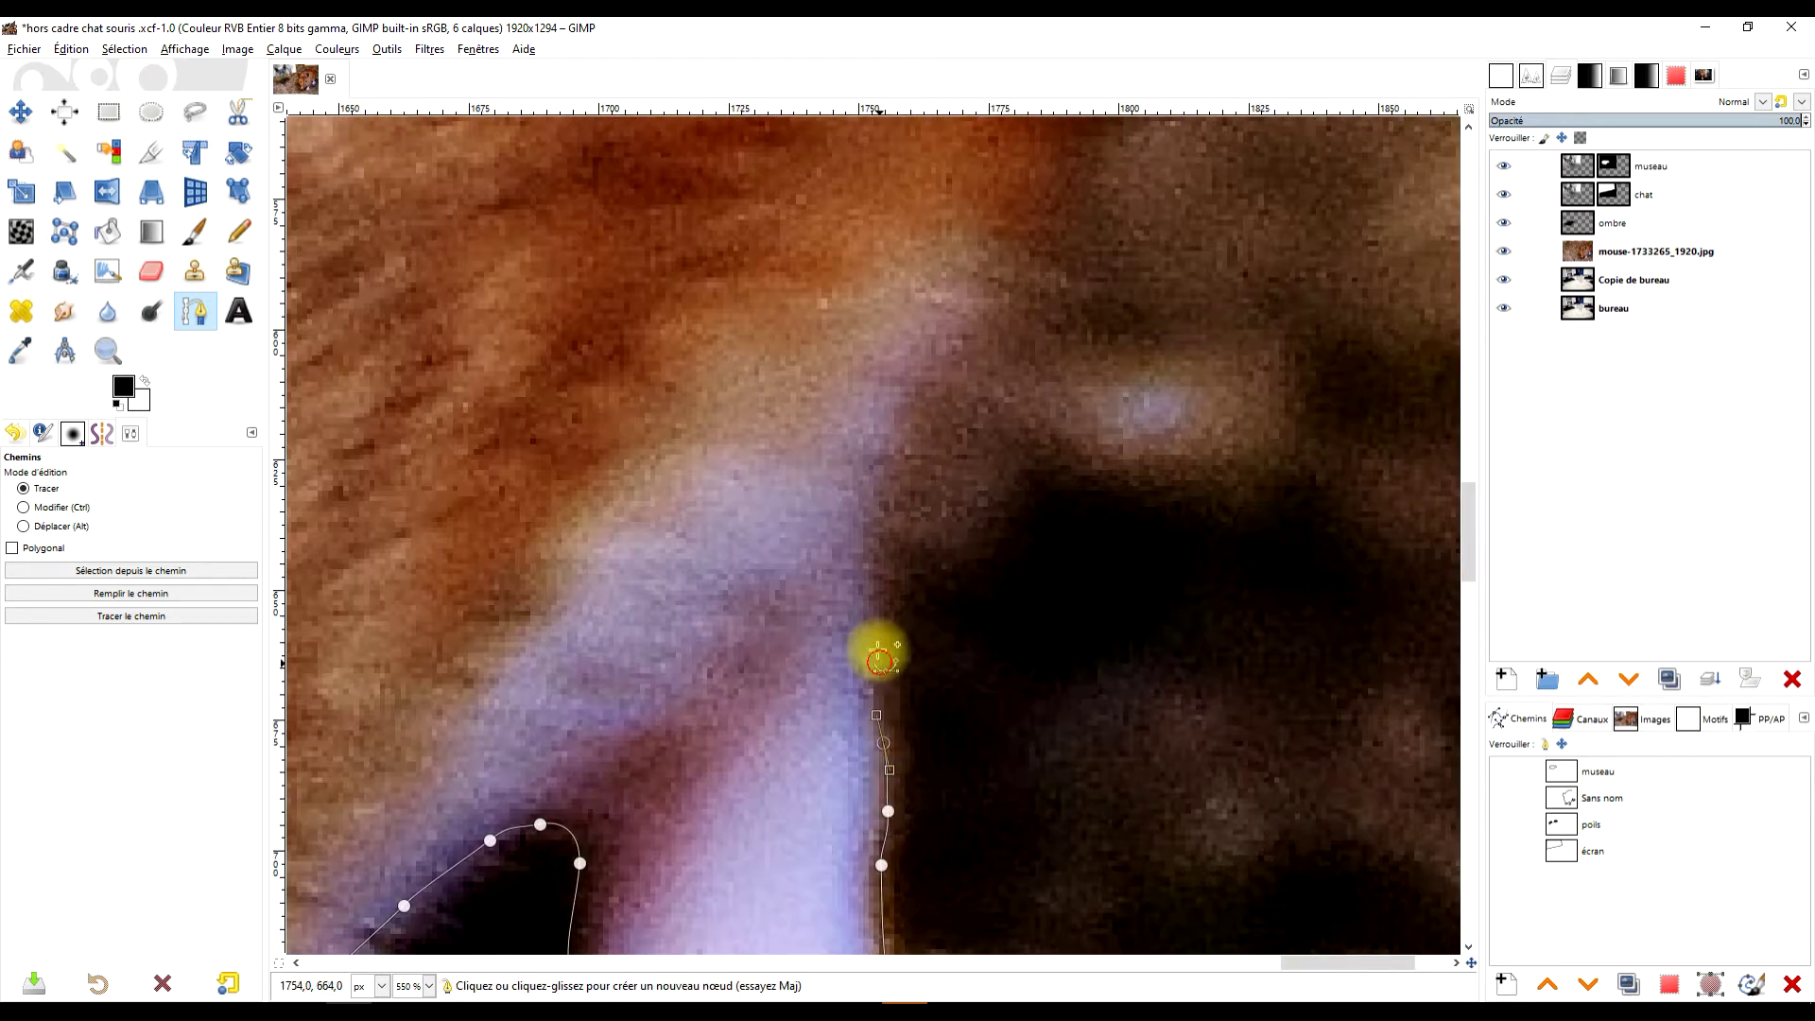
Trace the path up the rump and along the back, then close it on its starting node.
{"action": "scroll", "coordinate": [1153, 288], "scroll_direction": "up", "scroll_amount": 3}
{"action": "left_click", "coordinate": [814, 775]}
{"action": "left_click", "coordinate": [899, 564]}
{"action": "scroll", "coordinate": [900, 565], "scroll_direction": "up", "scroll_amount": 4}
{"action": "left_click", "coordinate": [1037, 769]}
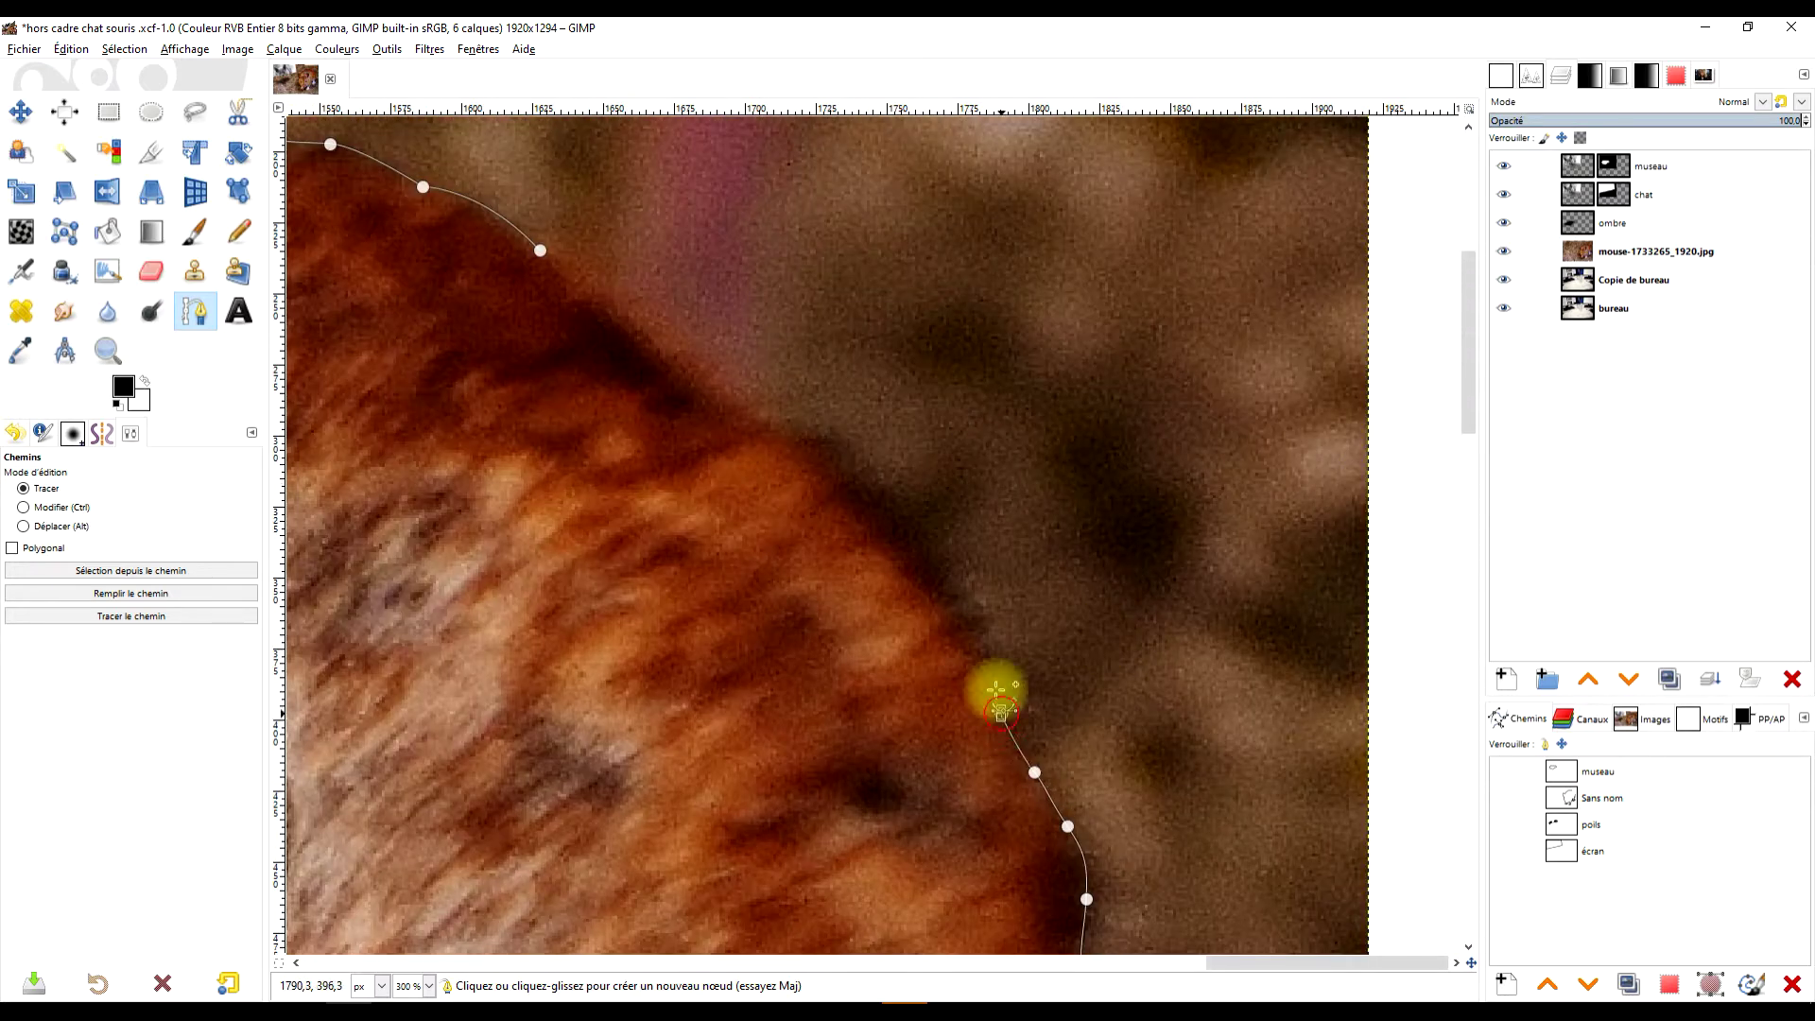
{"action": "left_click", "coordinate": [914, 555]}
{"action": "left_click", "coordinate": [824, 541]}
{"action": "left_click", "coordinate": [693, 428], "text": "ctrl"}
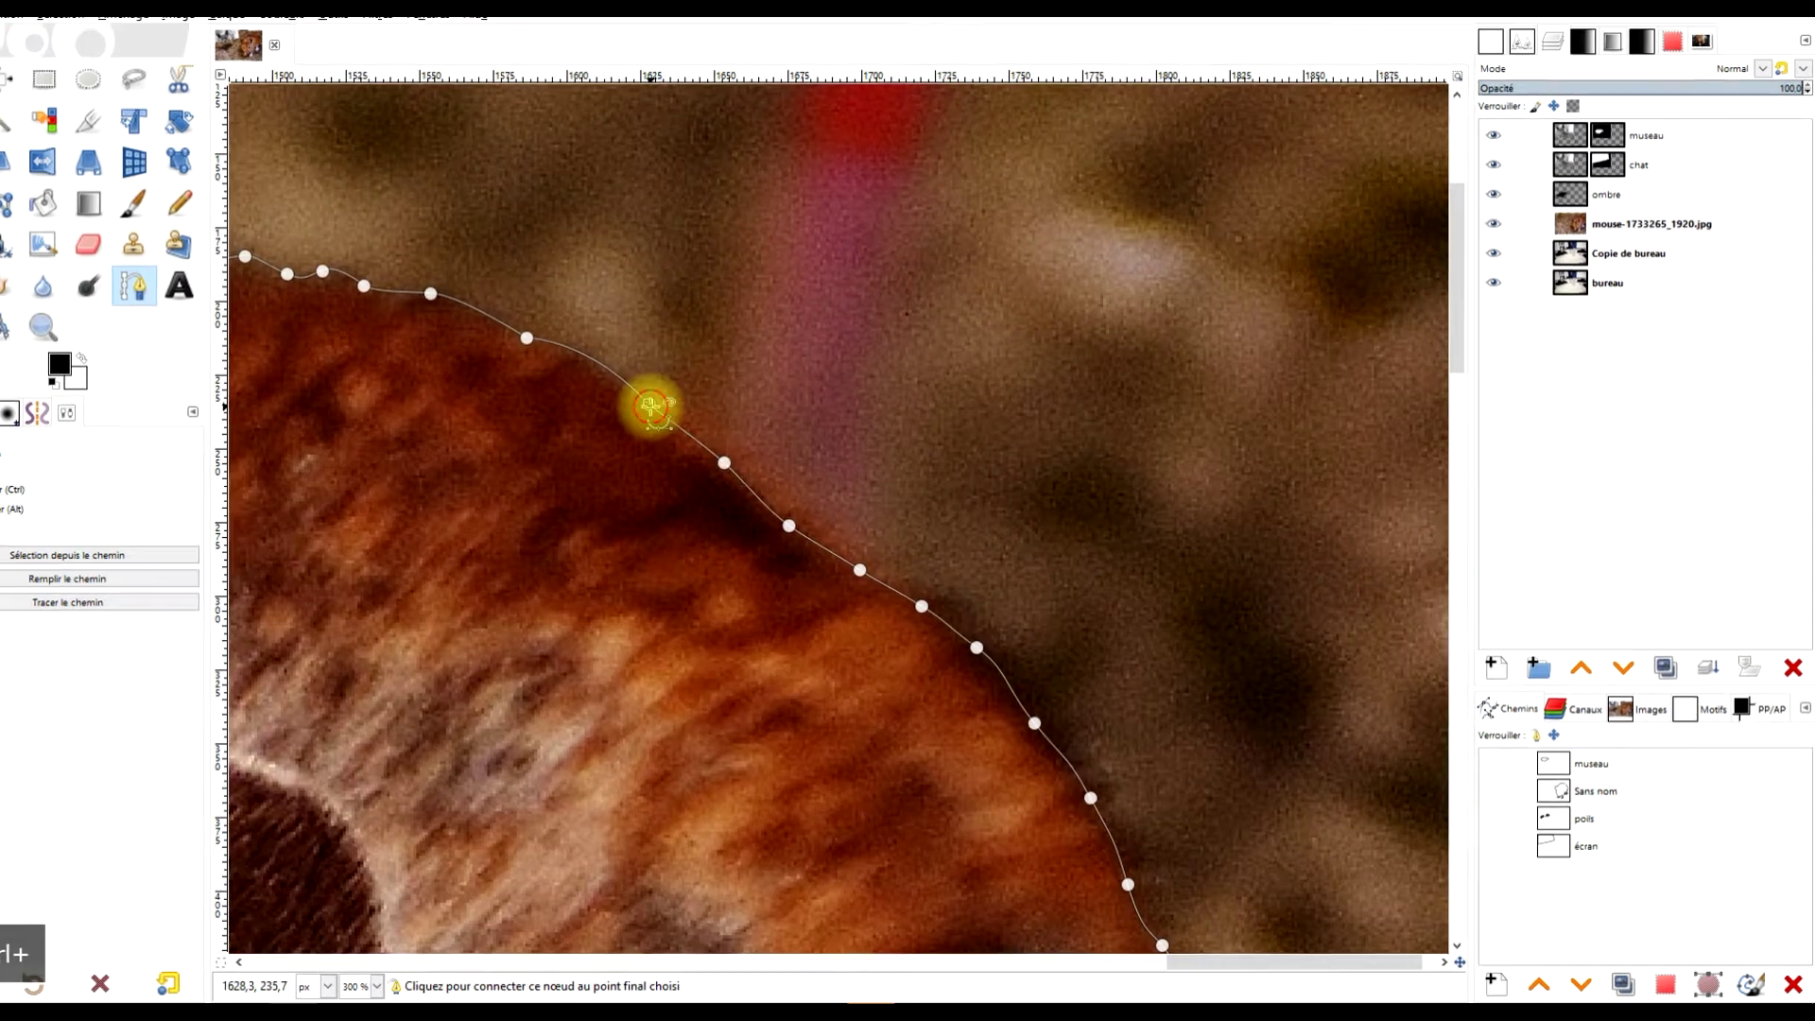
{"action": "left_click", "coordinate": [650, 406], "text": "ctrl"}
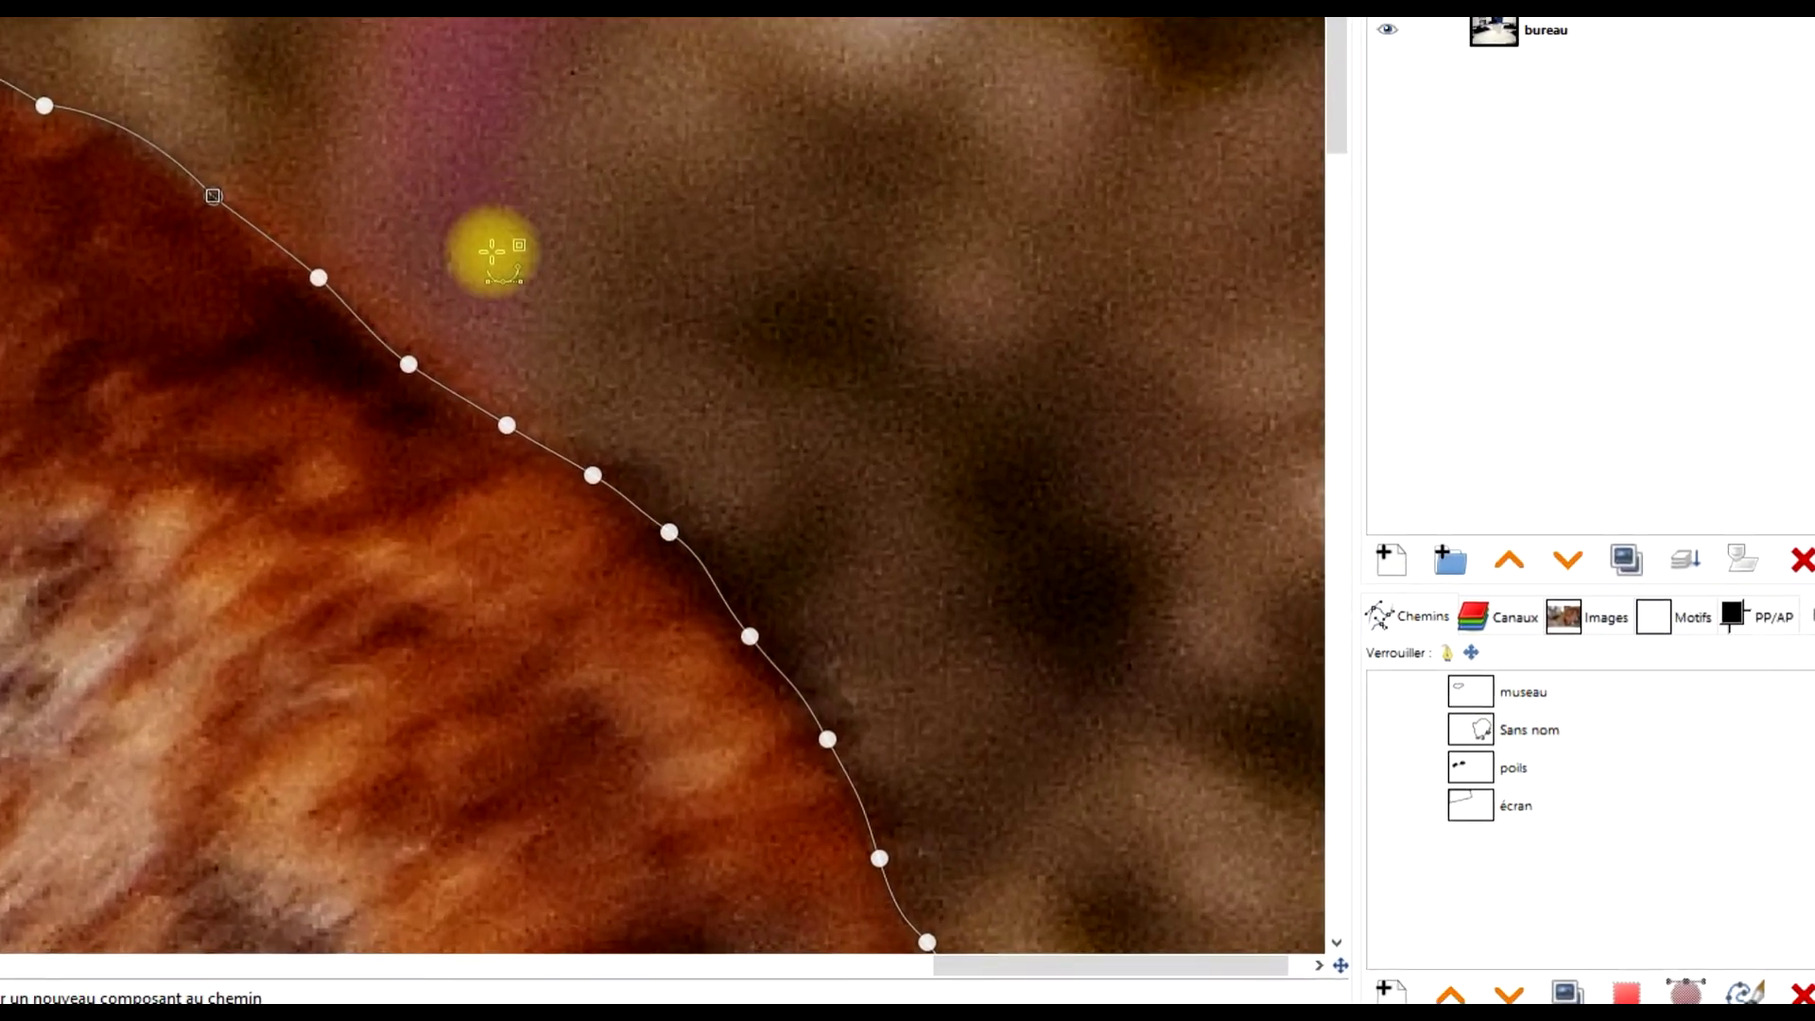
Rename the new body path as "souris corps".
{"action": "scroll", "coordinate": [839, 190], "scroll_direction": "left", "scroll_amount": 5}
{"action": "scroll", "coordinate": [839, 190], "scroll_direction": "down", "scroll_amount": 3}
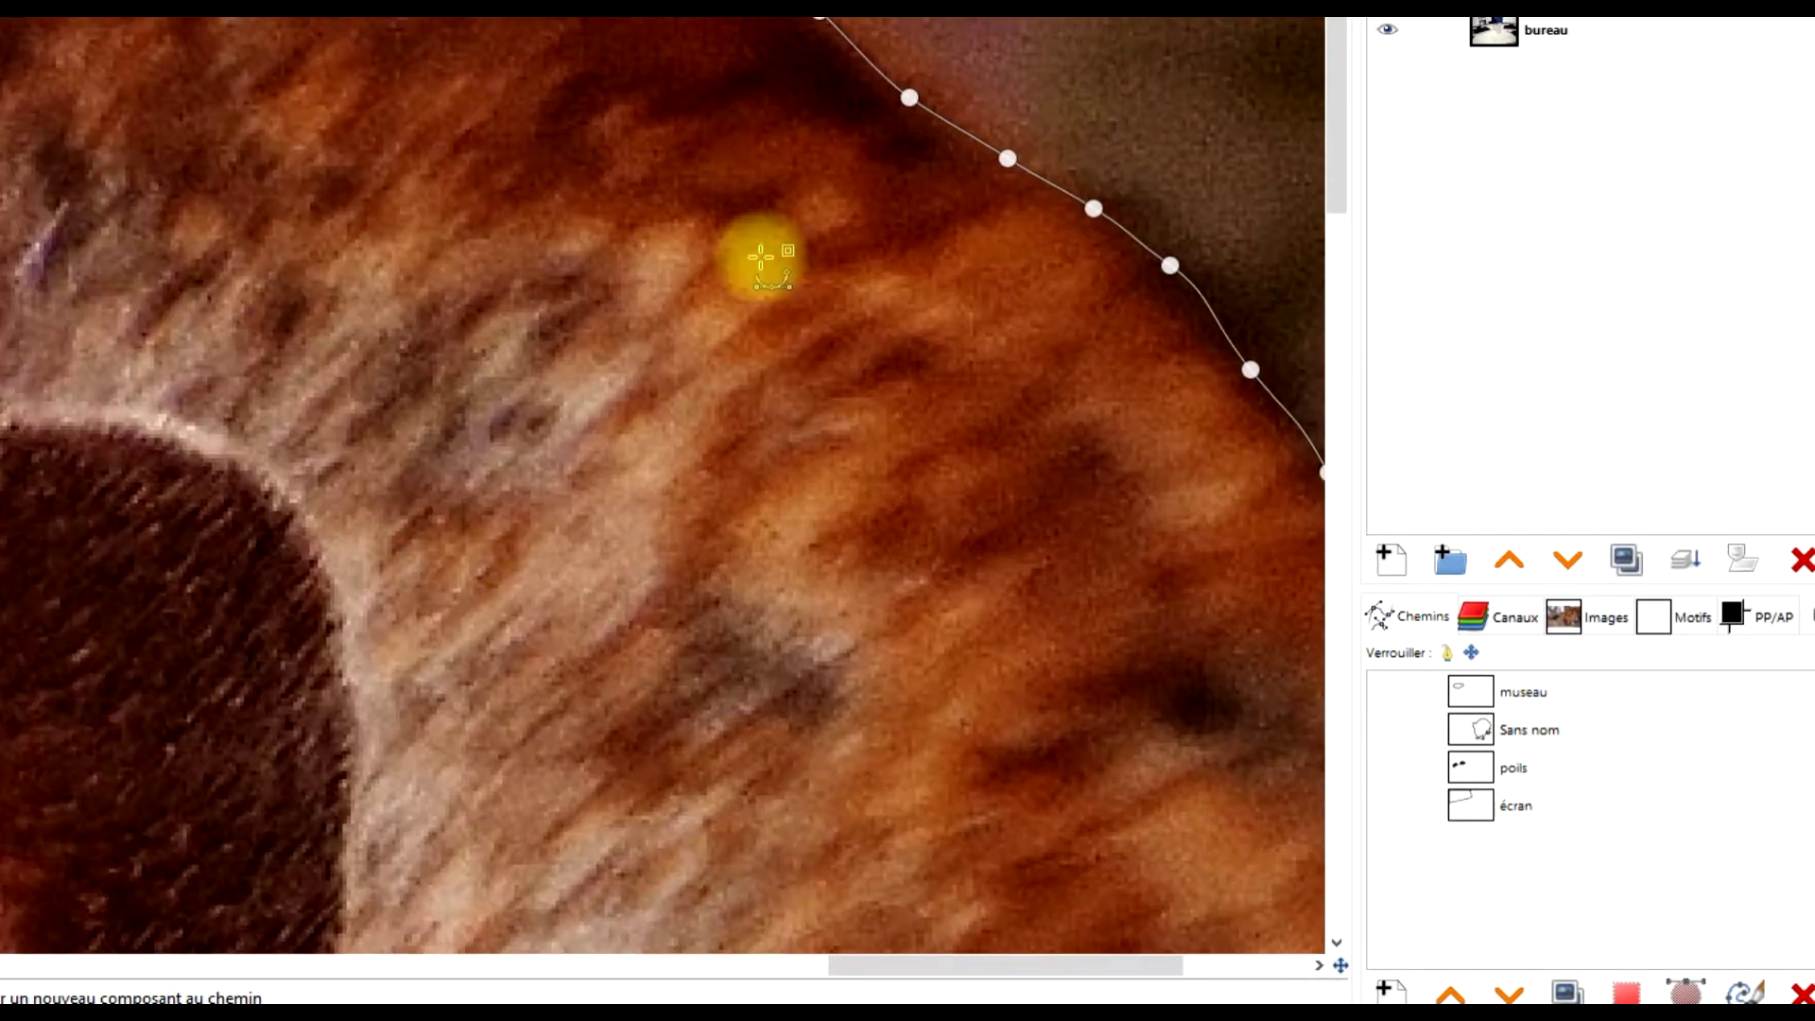
{"action": "double_click", "coordinate": [1534, 735]}
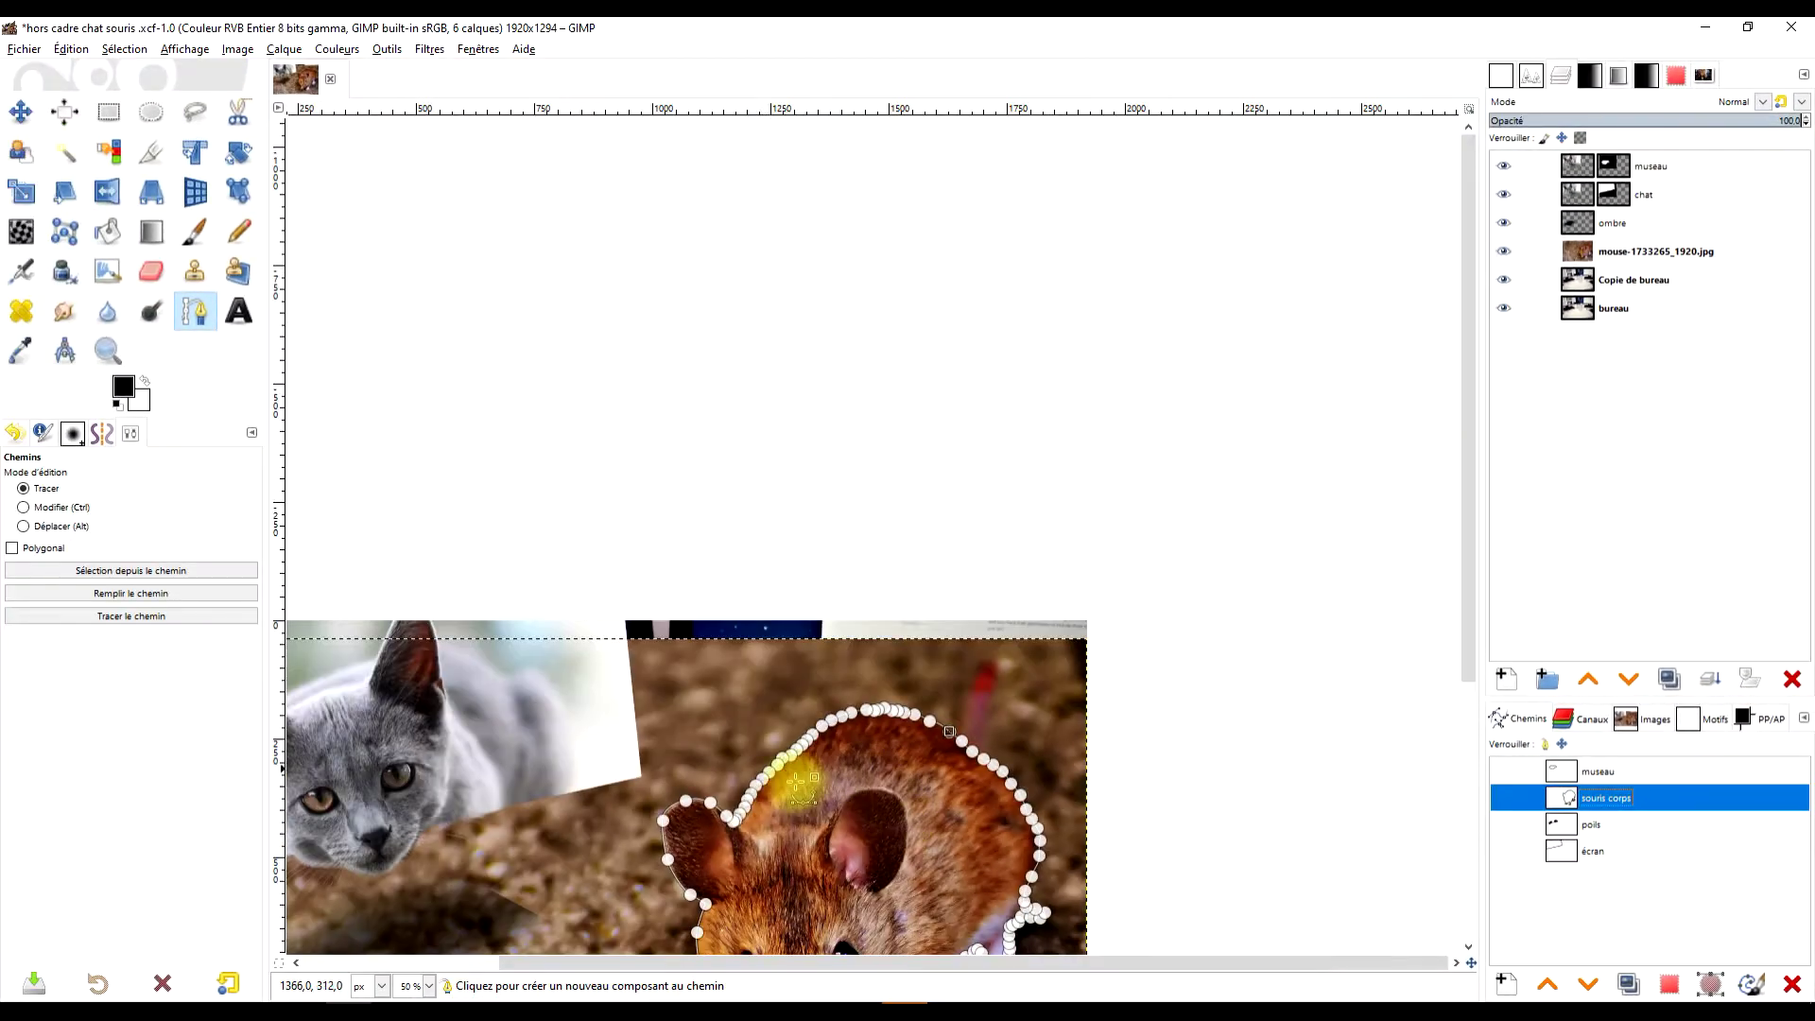
Start a separate path for the whiskers and trace the three upper whiskers left of the muzzle as curved segments.
{"action": "scroll", "coordinate": [851, 669], "scroll_direction": "up", "scroll_amount": 4}
{"action": "scroll", "coordinate": [1103, 539], "scroll_direction": "down", "scroll_amount": 2}
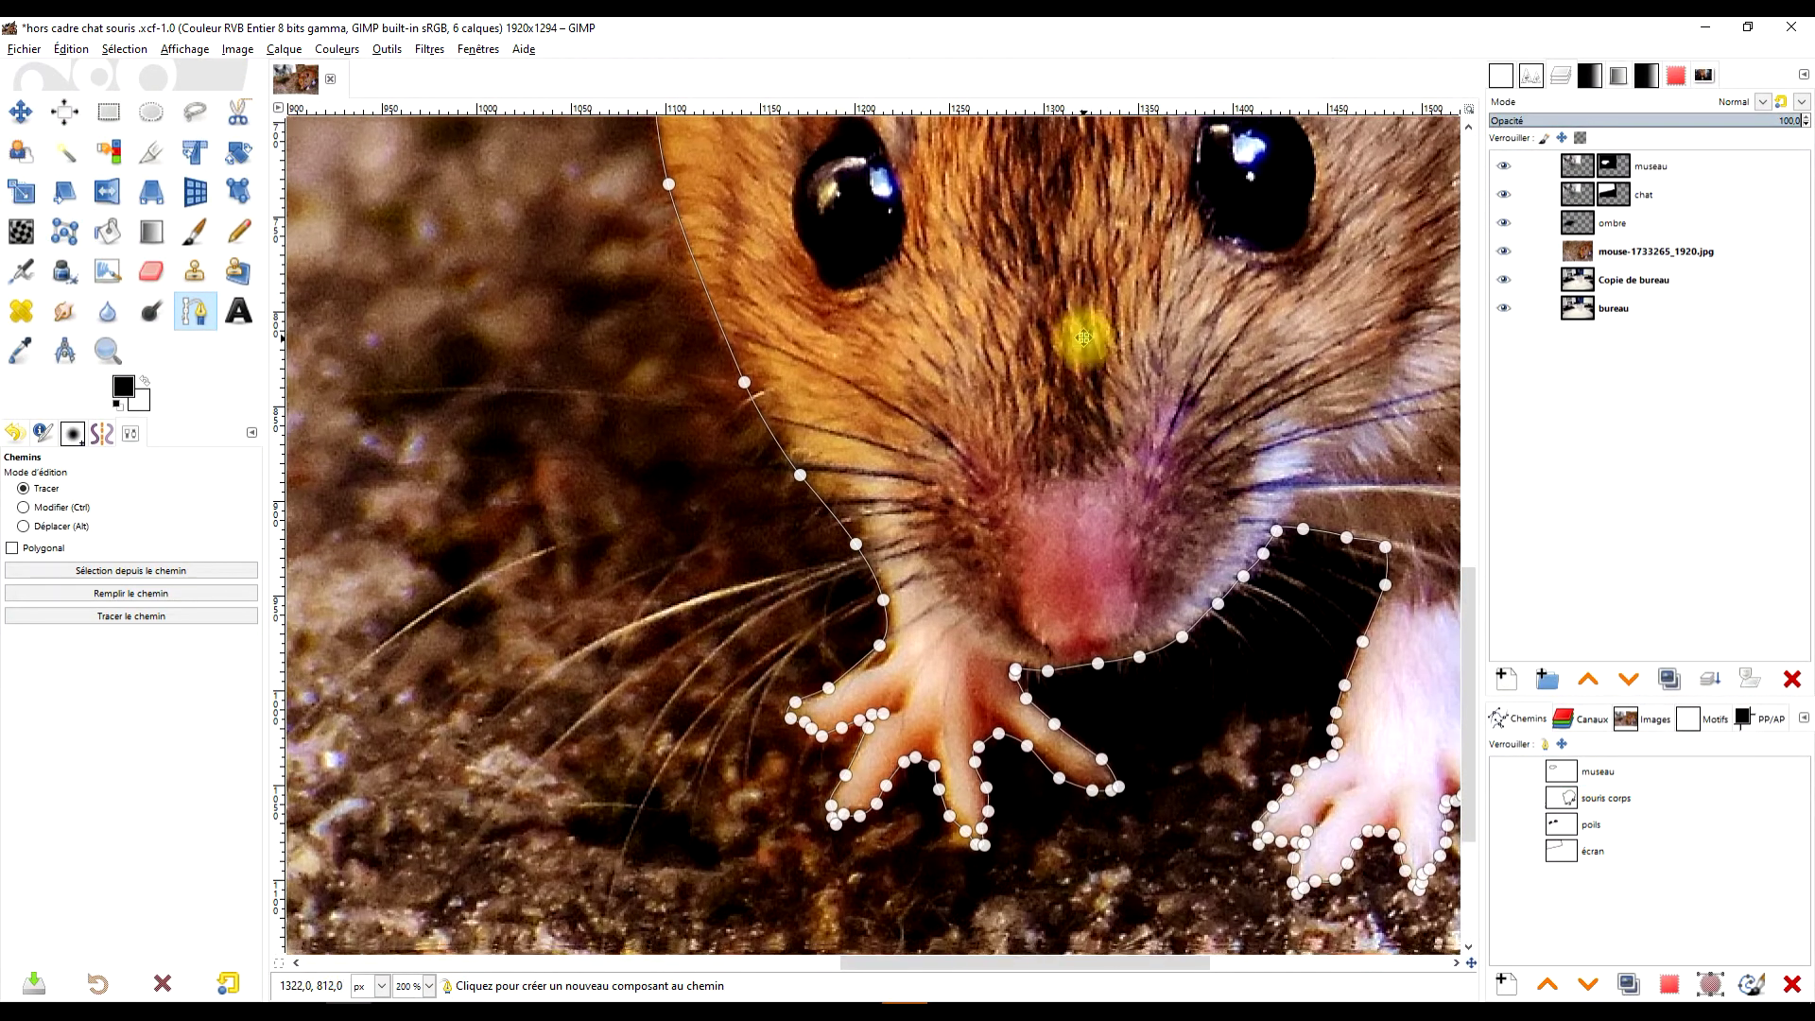
{"action": "key", "text": "r"}
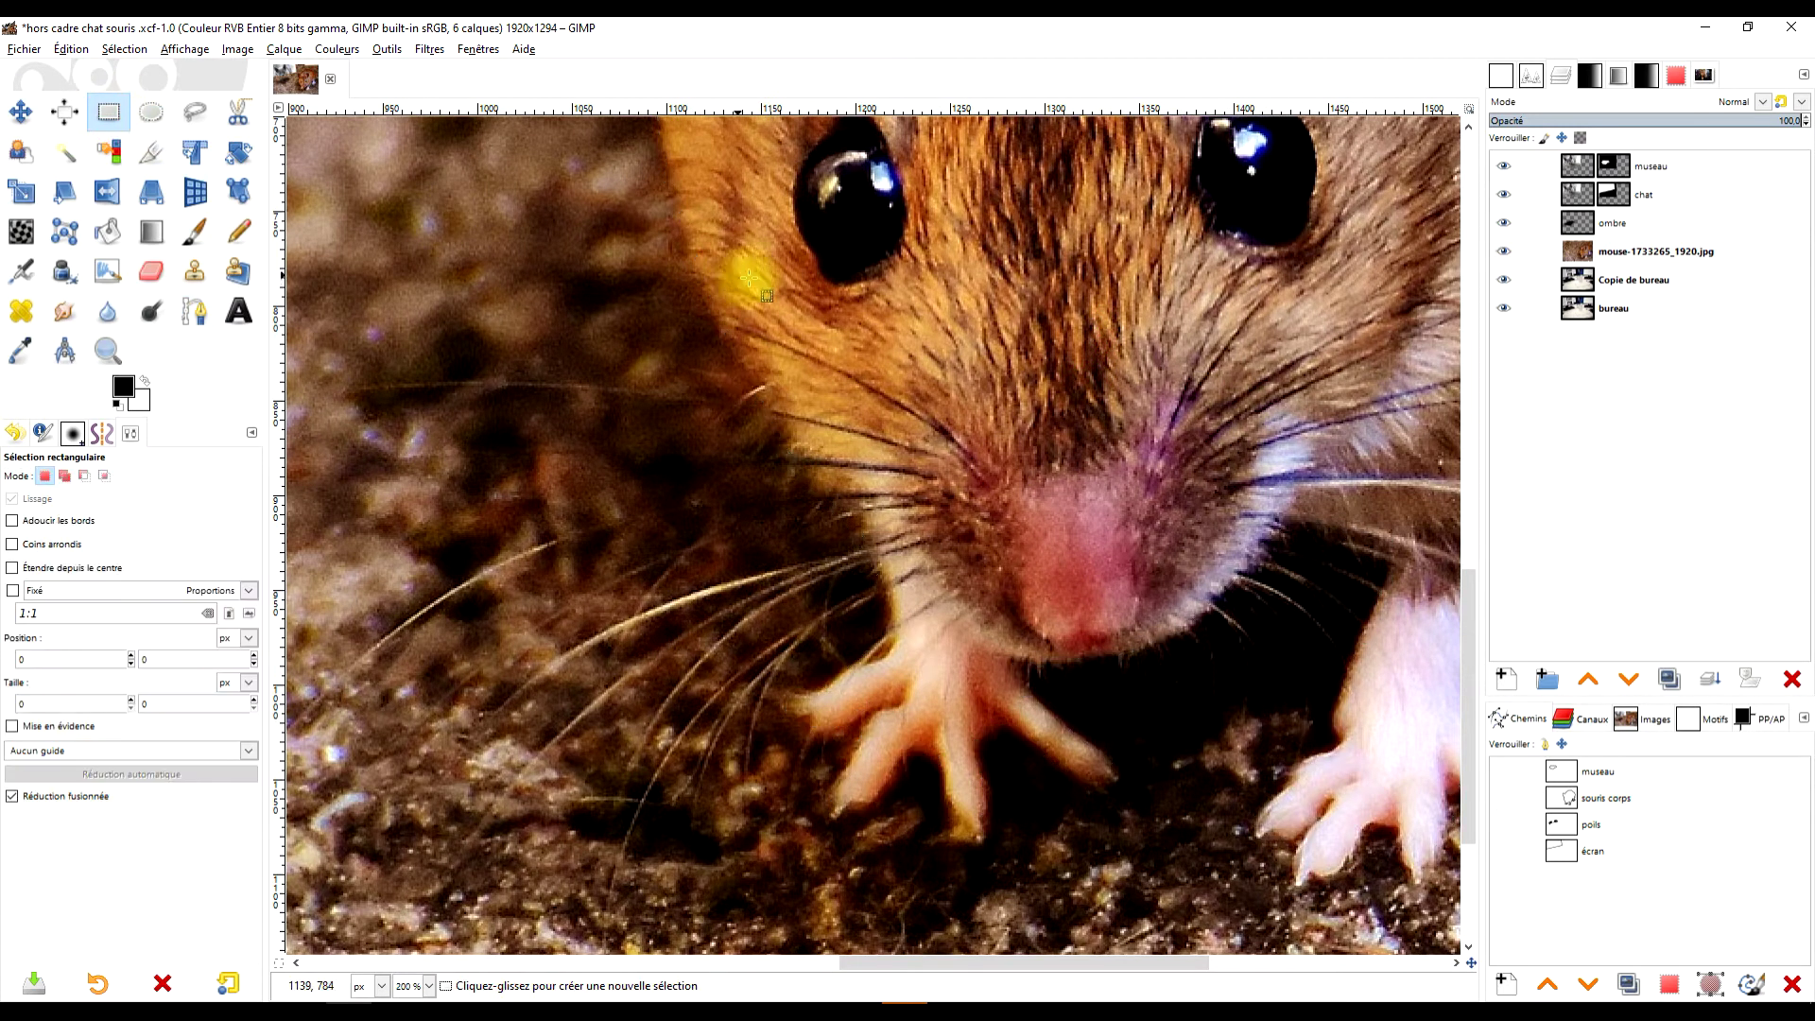
{"action": "left_click_drag", "start_coordinate": [892, 452], "coordinate": [1002, 398]}
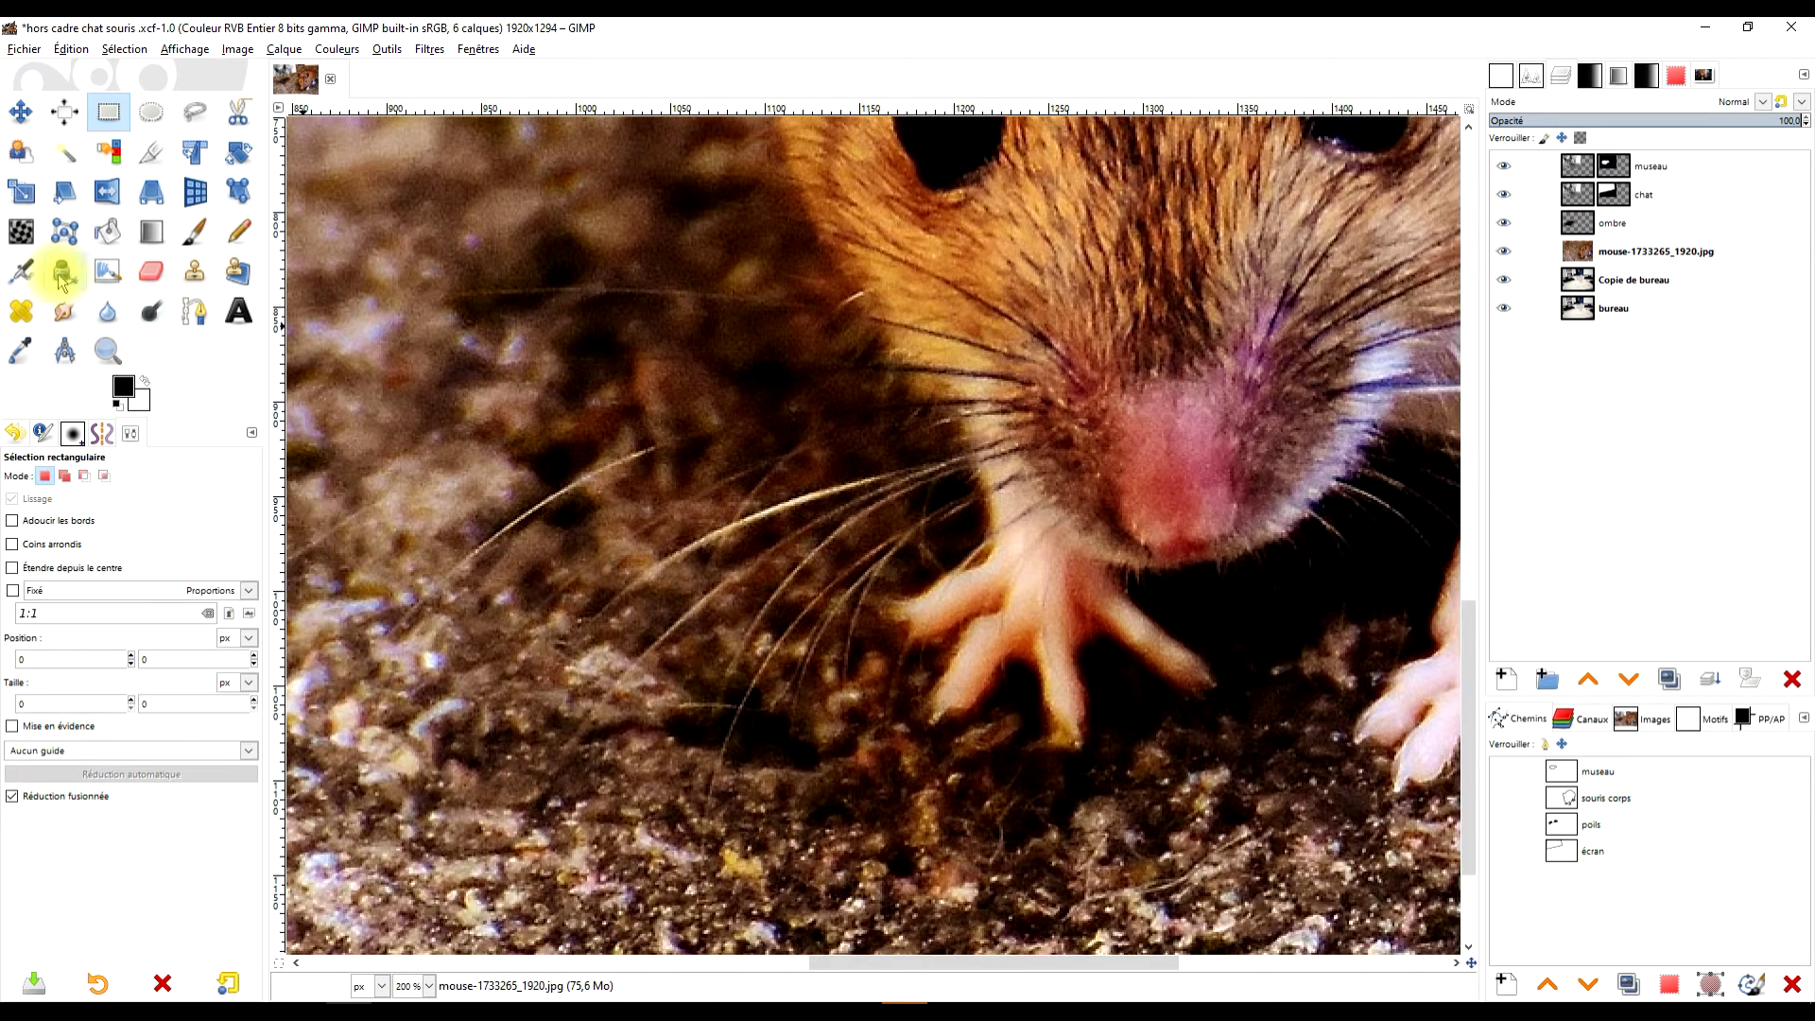
{"action": "left_click", "coordinate": [189, 315]}
{"action": "left_click_drag", "start_coordinate": [1125, 294], "coordinate": [1205, 358]}
{"action": "left_click", "coordinate": [1166, 433]}
{"action": "left_click_drag", "start_coordinate": [839, 278], "coordinate": [657, 247]}
{"action": "left_click", "coordinate": [1110, 424], "text": "shift"}
{"action": "left_click", "coordinate": [539, 360]}
{"action": "left_click", "coordinate": [1118, 450], "text": "shift"}
{"action": "left_click_drag", "start_coordinate": [566, 438], "coordinate": [483, 470]}
Add curved components to the whisker path along the three long middle whiskers left of the muzzle.
{"action": "left_click", "coordinate": [1087, 467]}
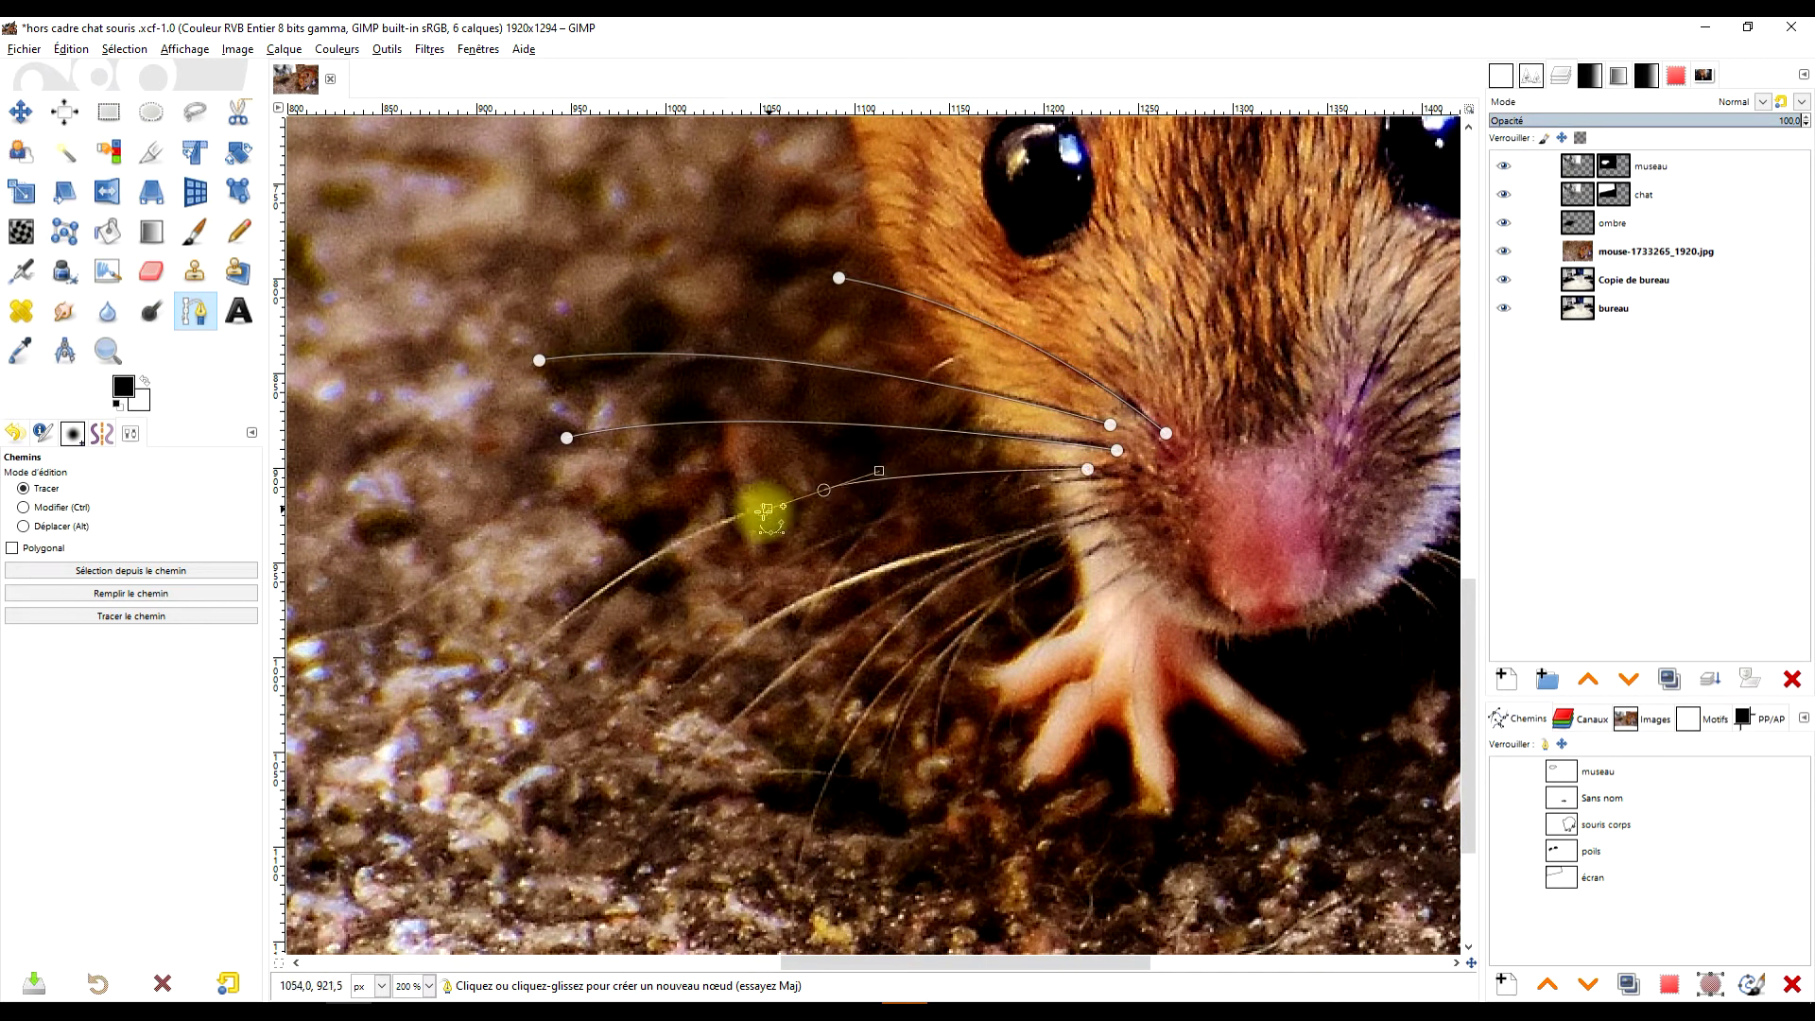
{"action": "left_click_drag", "start_coordinate": [496, 676], "coordinate": [387, 786]}
{"action": "left_click_drag", "start_coordinate": [595, 579], "coordinate": [631, 544]}
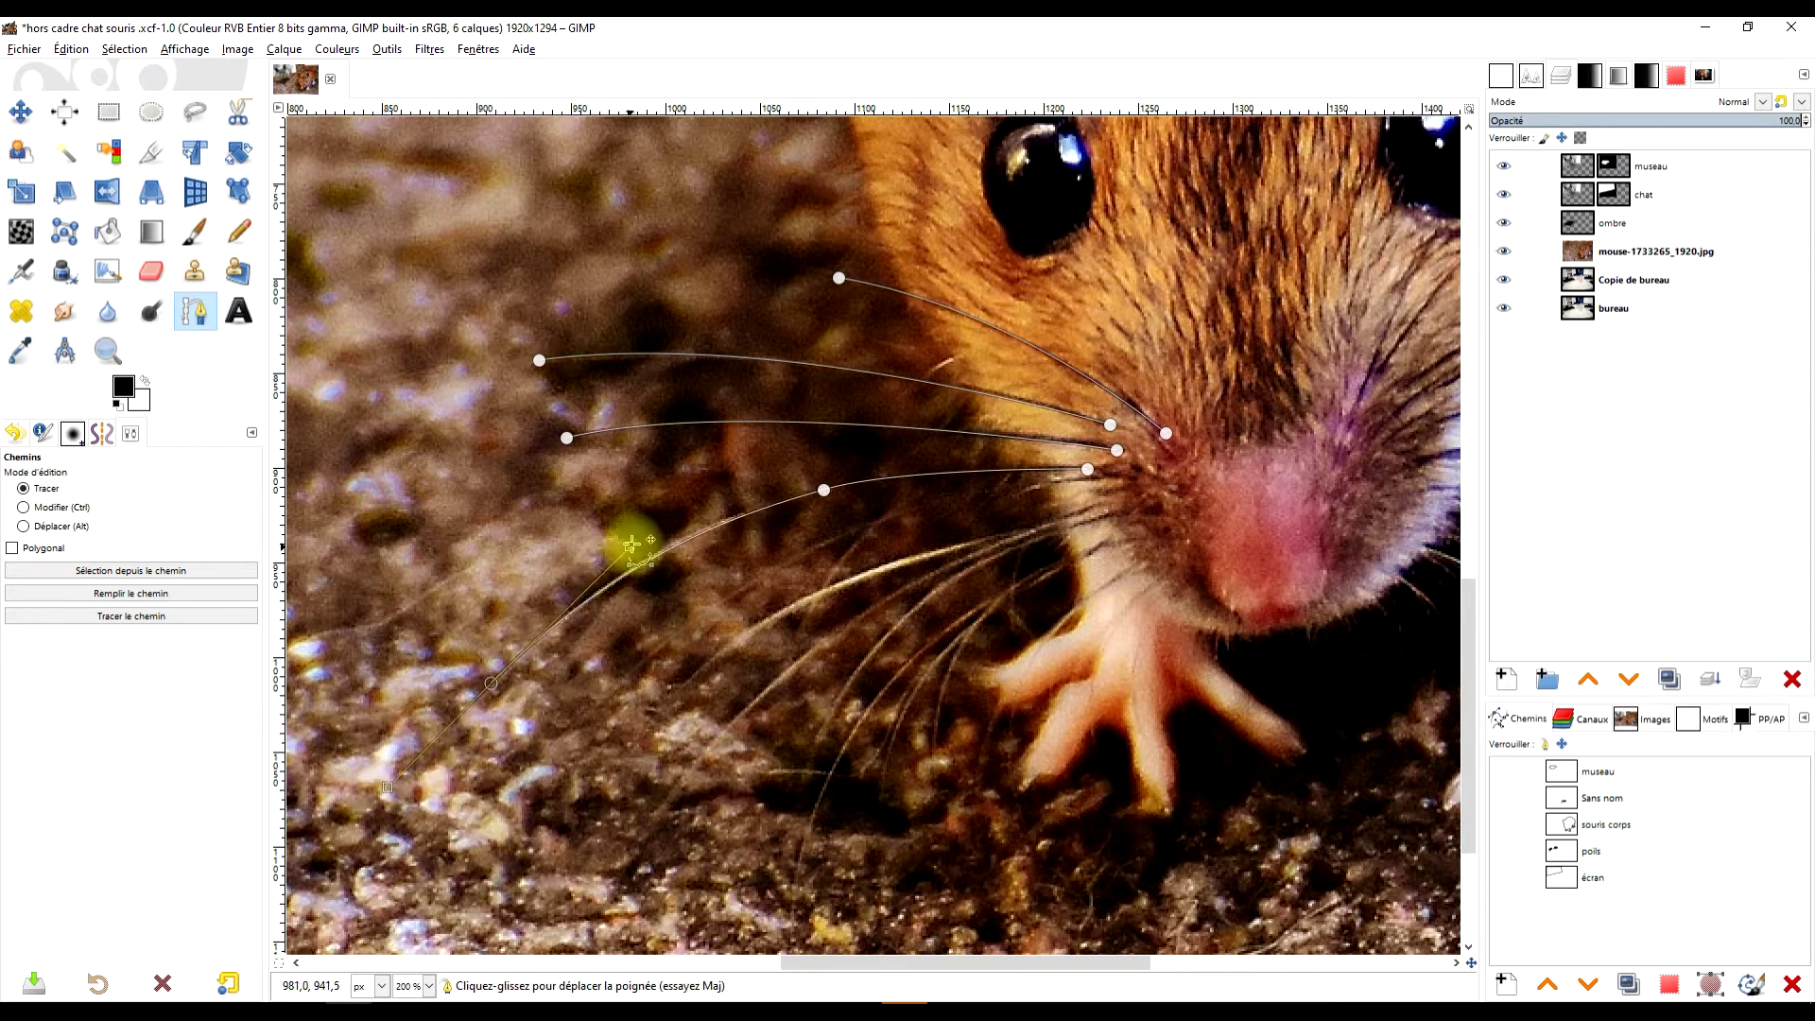
{"action": "left_click", "coordinate": [1103, 504], "text": "shift"}
{"action": "left_click_drag", "start_coordinate": [635, 848], "coordinate": [791, 586]}
{"action": "left_click", "coordinate": [1097, 519], "text": "shift"}
{"action": "left_click_drag", "start_coordinate": [687, 686], "coordinate": [558, 815]}
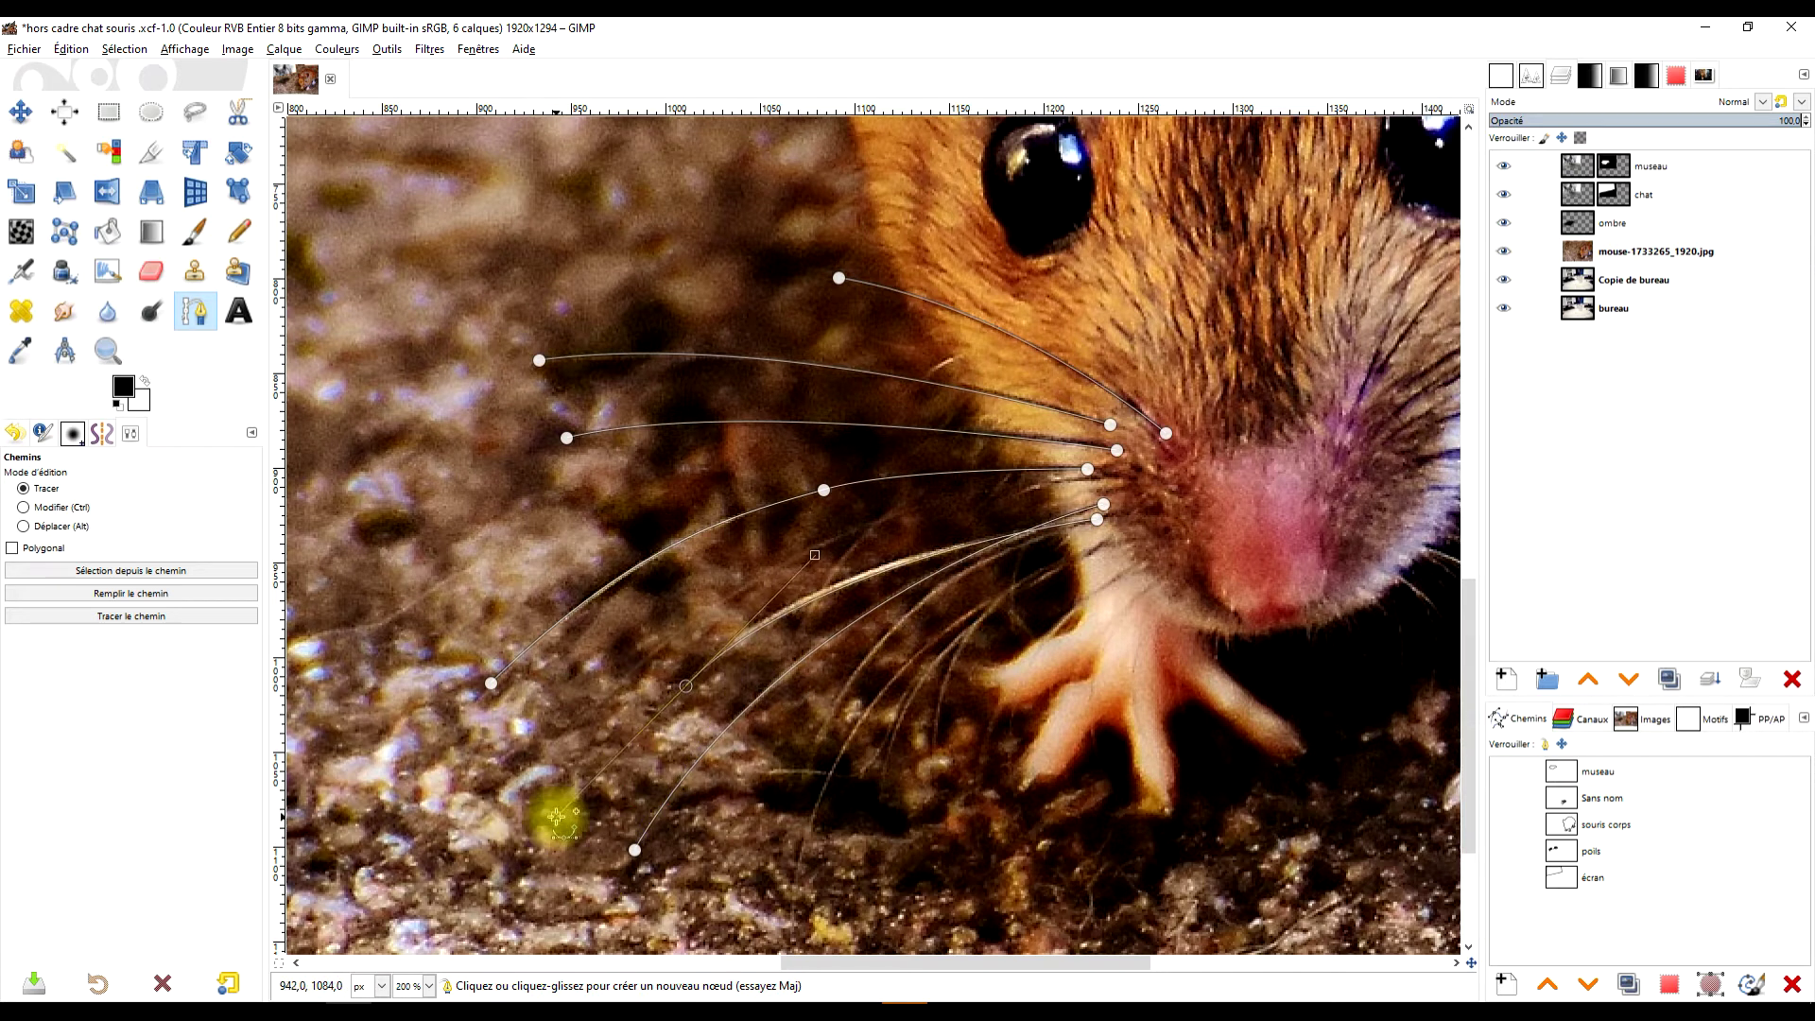
Add curved components to the whisker path along three lower whiskers hanging beside the front paw.
{"action": "left_click", "coordinate": [1099, 548], "text": "shift"}
{"action": "left_click_drag", "start_coordinate": [799, 853], "coordinate": [857, 513]}
{"action": "left_click", "coordinate": [1125, 408], "text": "shift"}
{"action": "left_click_drag", "start_coordinate": [822, 622], "coordinate": [718, 812]}
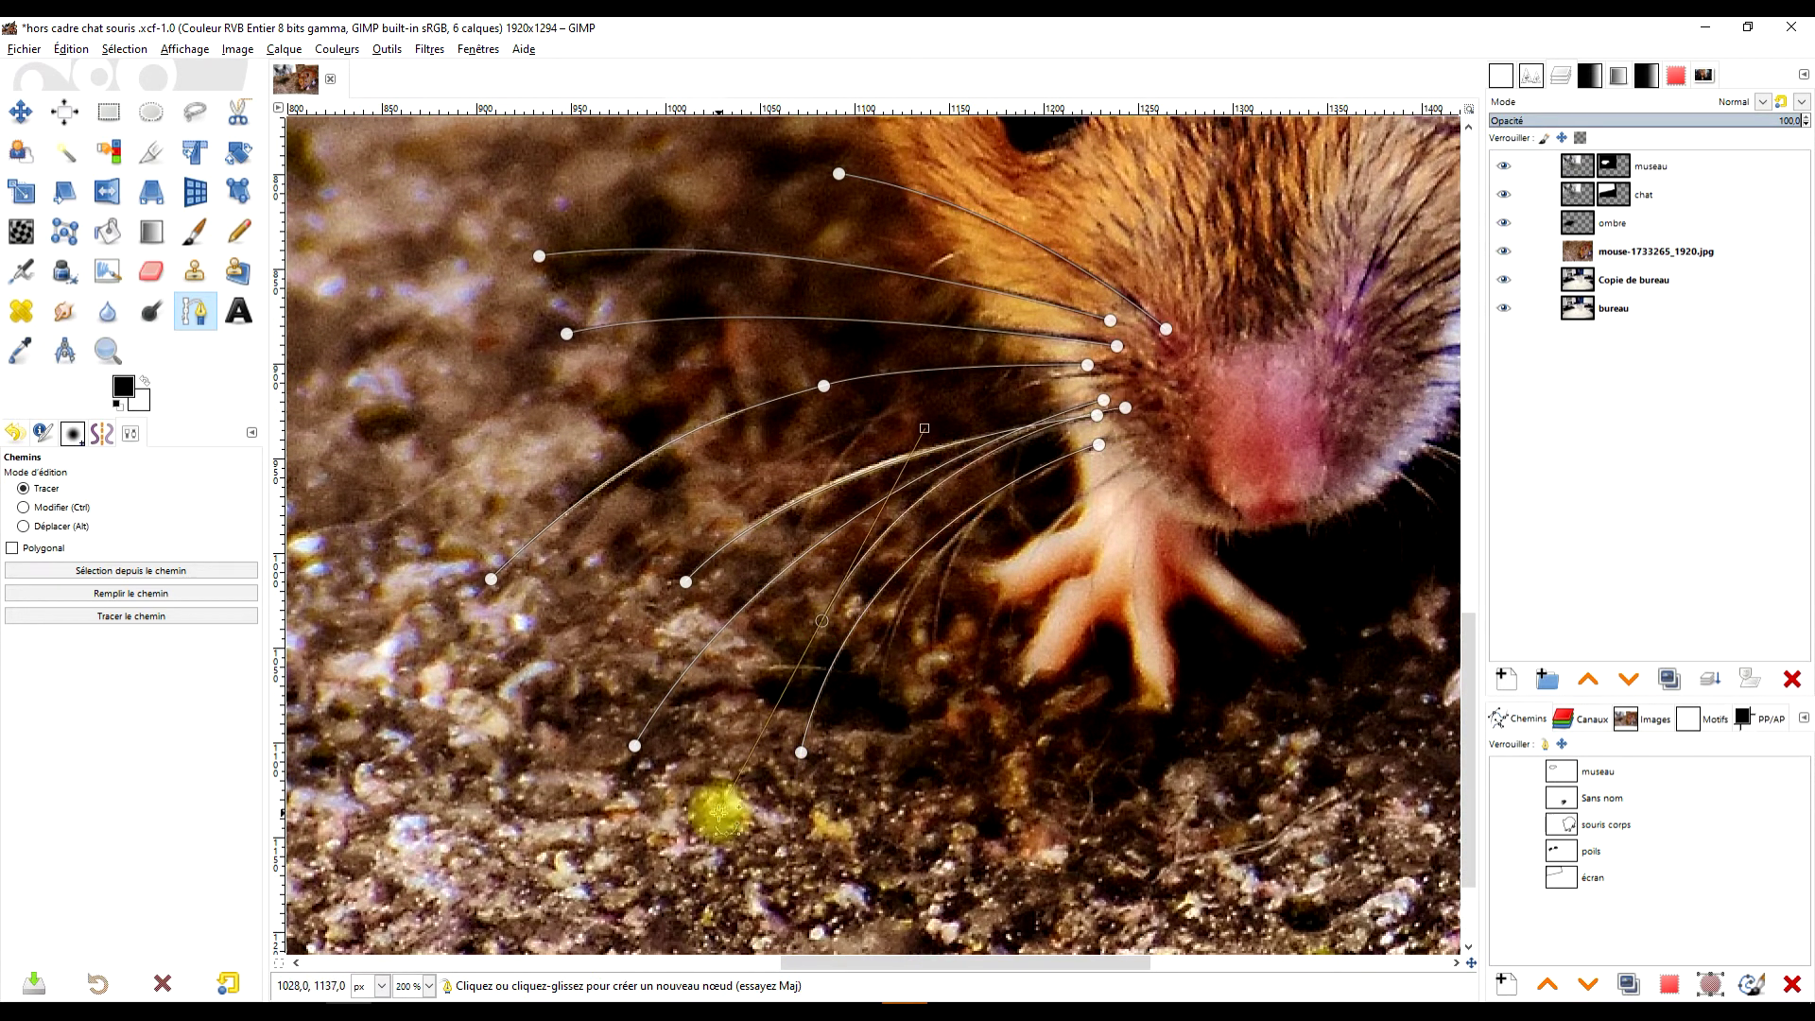
{"action": "left_click", "coordinate": [1116, 438], "text": "shift"}
{"action": "left_click_drag", "start_coordinate": [887, 659], "coordinate": [878, 787]}
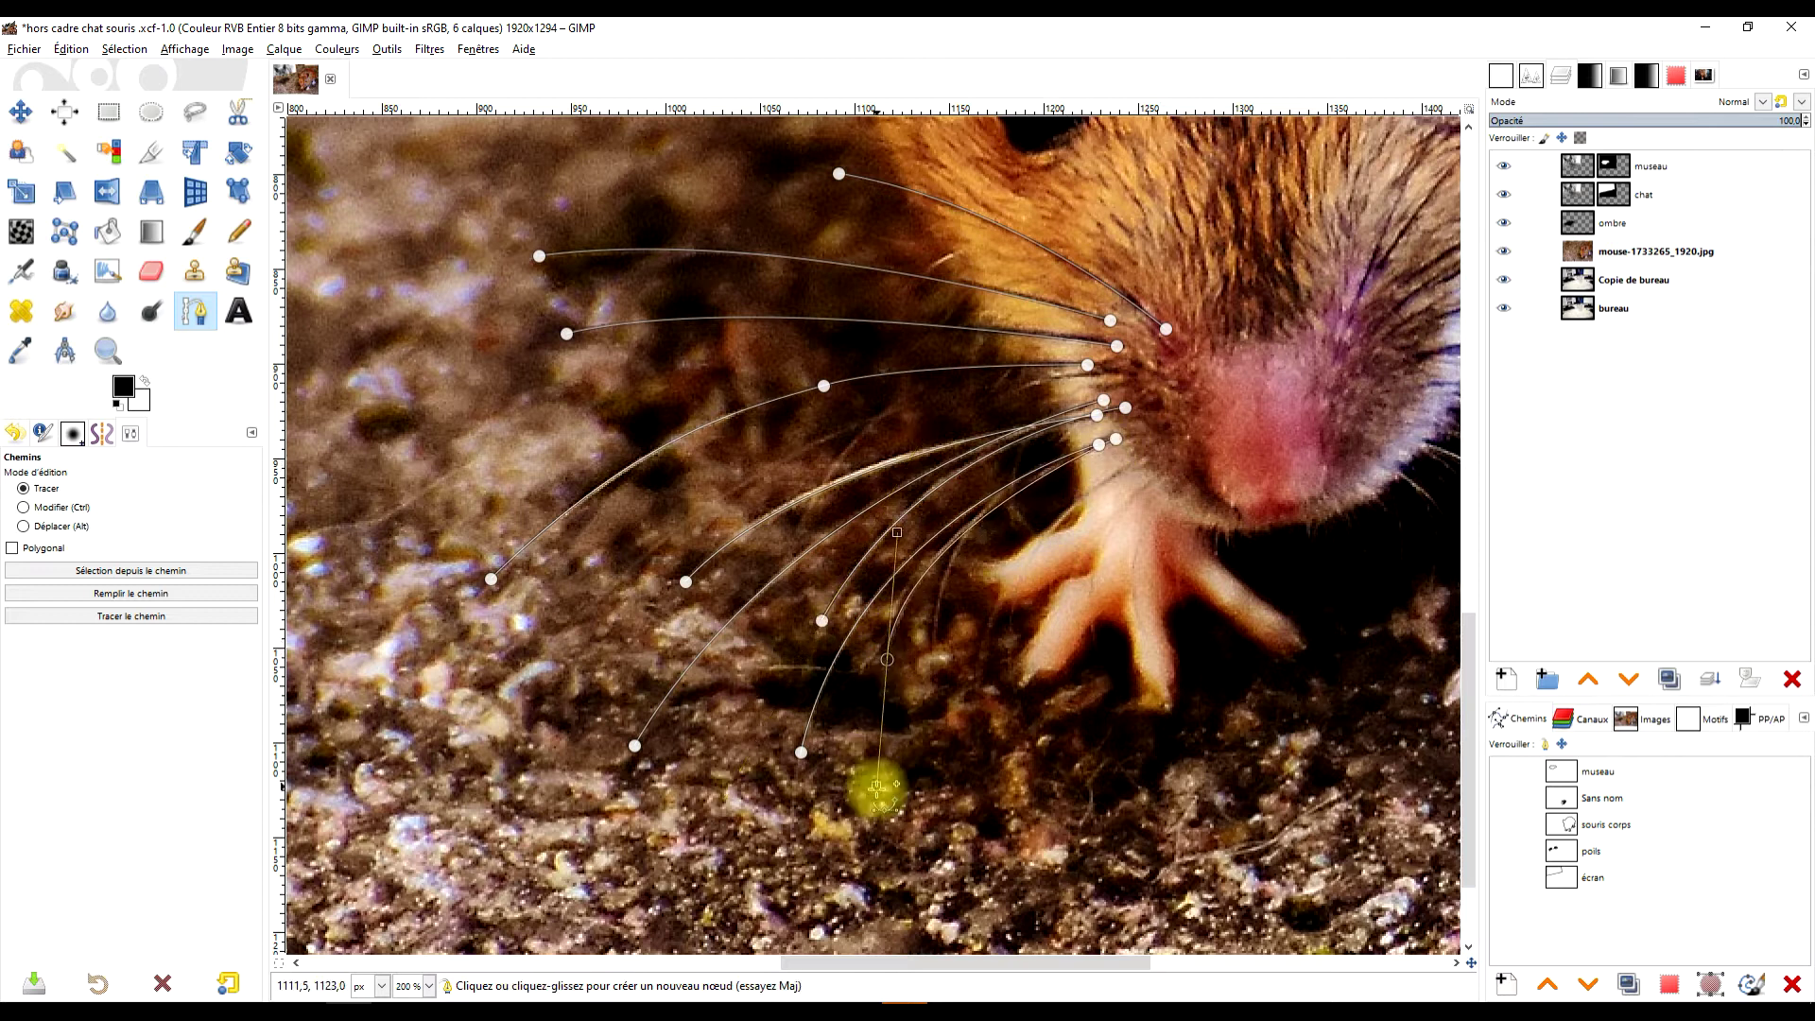
Add one more left whisker to the path, then trace the first three curved whiskers right of the muzzle.
{"action": "left_click", "coordinate": [1102, 370], "text": "shift"}
{"action": "left_click_drag", "start_coordinate": [632, 559], "coordinate": [449, 716]}
{"action": "scroll", "coordinate": [838, 394], "scroll_direction": "down", "scroll_amount": 2}
{"action": "scroll", "coordinate": [992, 475], "scroll_direction": "up", "scroll_amount": 3}
{"action": "scroll", "coordinate": [690, 510], "scroll_direction": "down", "scroll_amount": 1}
{"action": "left_click", "coordinate": [605, 553], "text": "shift"}
{"action": "left_click_drag", "start_coordinate": [1101, 460], "coordinate": [1301, 495]}
{"action": "left_click", "coordinate": [600, 587], "text": "shift"}
{"action": "left_click_drag", "start_coordinate": [1098, 699], "coordinate": [1308, 841]}
{"action": "left_click", "coordinate": [643, 577], "text": "shift"}
{"action": "left_click_drag", "start_coordinate": [1098, 700], "coordinate": [1023, 631]}
Trace the long upper whisker and three more whiskers on the right cheek as separate components of the whisker path.
{"action": "left_click", "coordinate": [786, 433], "text": "shift"}
{"action": "left_click_drag", "start_coordinate": [1256, 308], "coordinate": [1400, 305]}
{"action": "left_click", "coordinate": [729, 517], "text": "shift"}
{"action": "left_click_drag", "start_coordinate": [1211, 565], "coordinate": [944, 458]}
{"action": "left_click", "coordinate": [738, 564], "text": "shift"}
{"action": "left_click", "coordinate": [946, 590]}
{"action": "left_click", "coordinate": [650, 613], "text": "shift"}
{"action": "left_click_drag", "start_coordinate": [954, 747], "coordinate": [1064, 865]}
Add three short components to the whisker path along the lowest whiskers beside the chin, right of the muzzle.
{"action": "left_click", "coordinate": [586, 667], "text": "shift"}
{"action": "left_click", "coordinate": [698, 725]}
{"action": "left_click", "coordinate": [606, 646], "text": "shift"}
{"action": "left_click", "coordinate": [737, 713]}
{"action": "left_click", "coordinate": [629, 634], "text": "shift"}
{"action": "left_click_drag", "start_coordinate": [780, 697], "coordinate": [815, 714]}
Rename the unnamed whisker path as "moustache souris".
{"action": "scroll", "coordinate": [1135, 530], "scroll_direction": "down", "scroll_amount": 3}
{"action": "scroll", "coordinate": [961, 456], "scroll_direction": "up", "scroll_amount": 1}
{"action": "double_click", "coordinate": [1602, 798]}
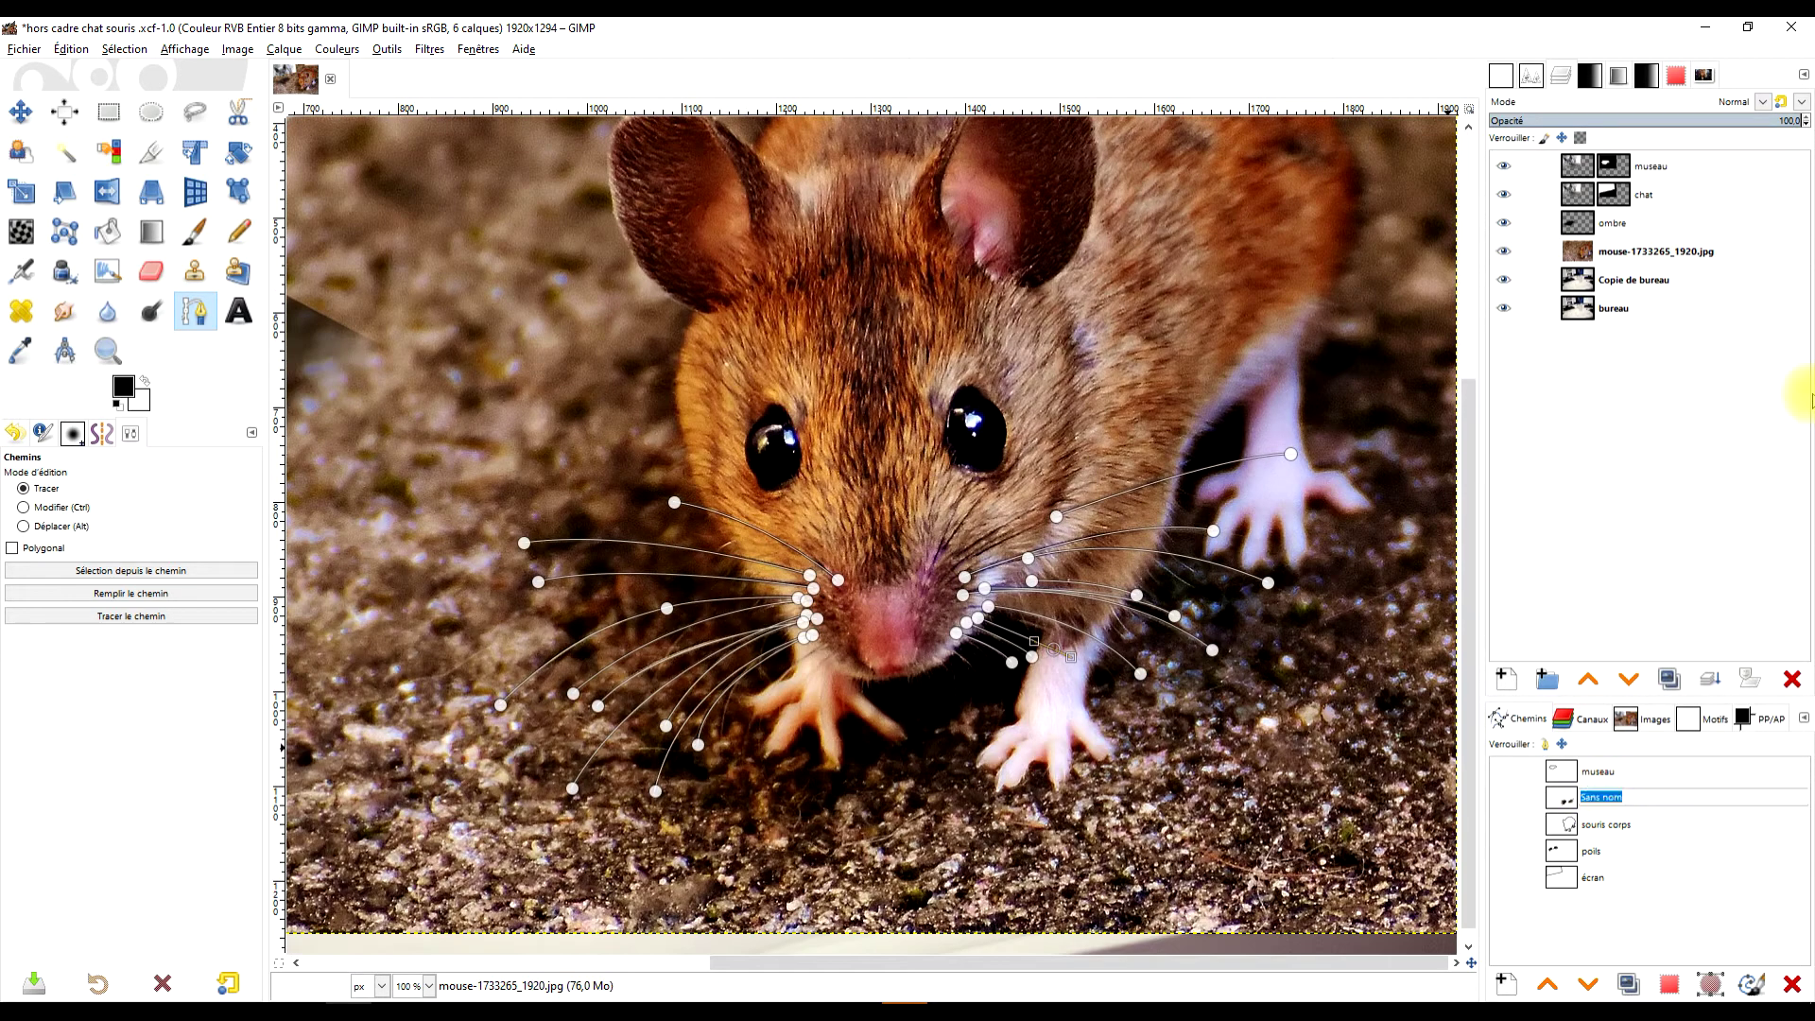
{"action": "type", "text": "moustache souris"}
{"action": "key", "text": "Return"}
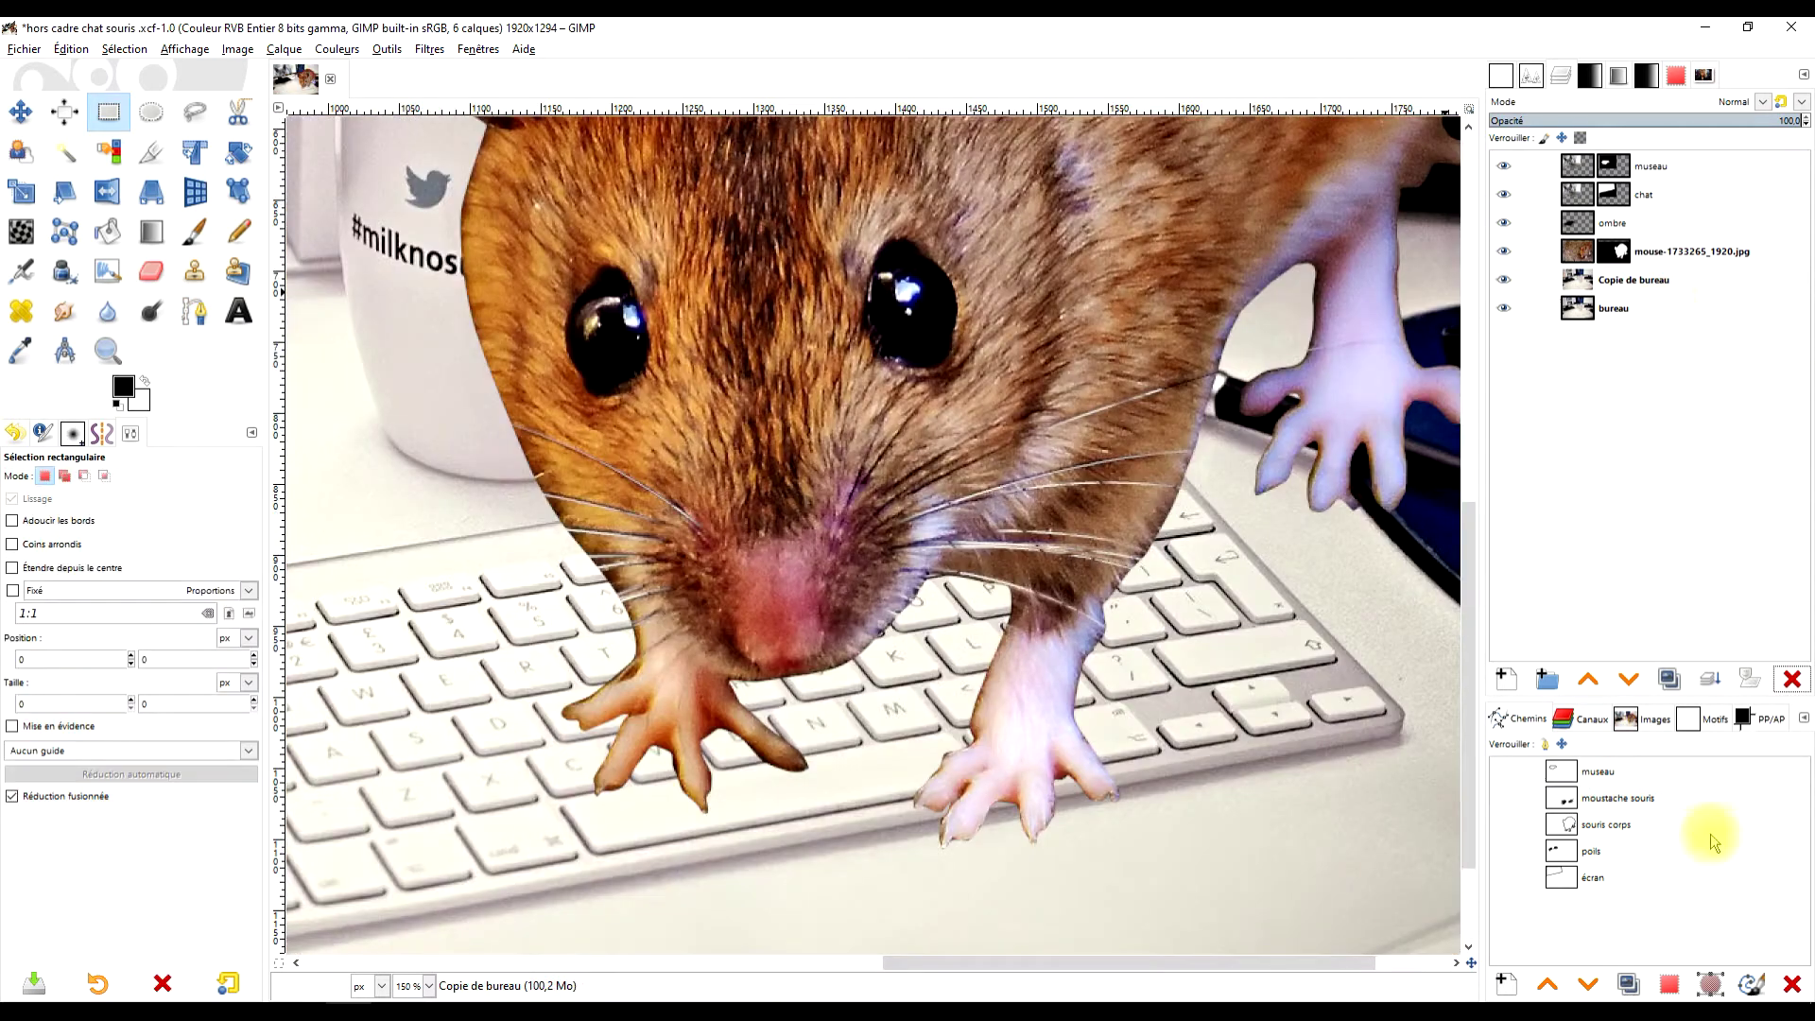
Stroke the "moustache souris" path in white using the Paintbrush as the painting tool.
{"action": "left_click", "coordinate": [1664, 798]}
{"action": "key", "text": "x"}
{"action": "left_click", "coordinate": [1751, 984]}
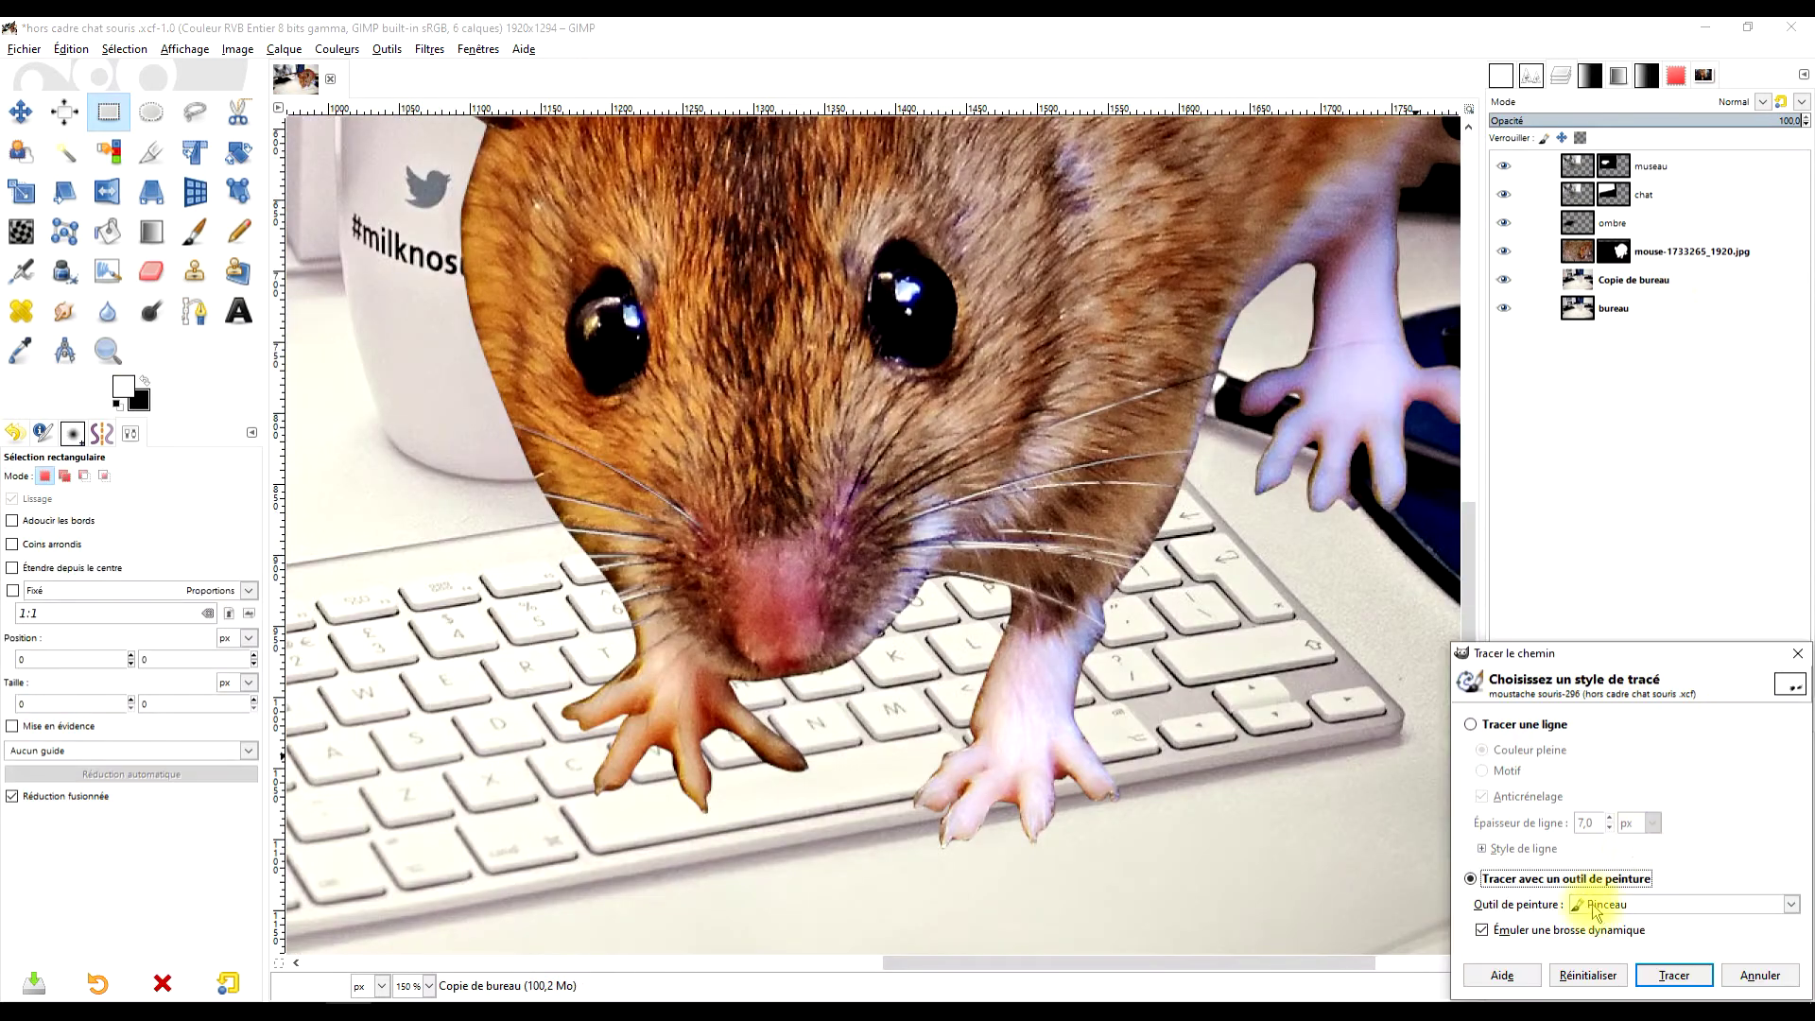
{"action": "key", "text": "Return"}
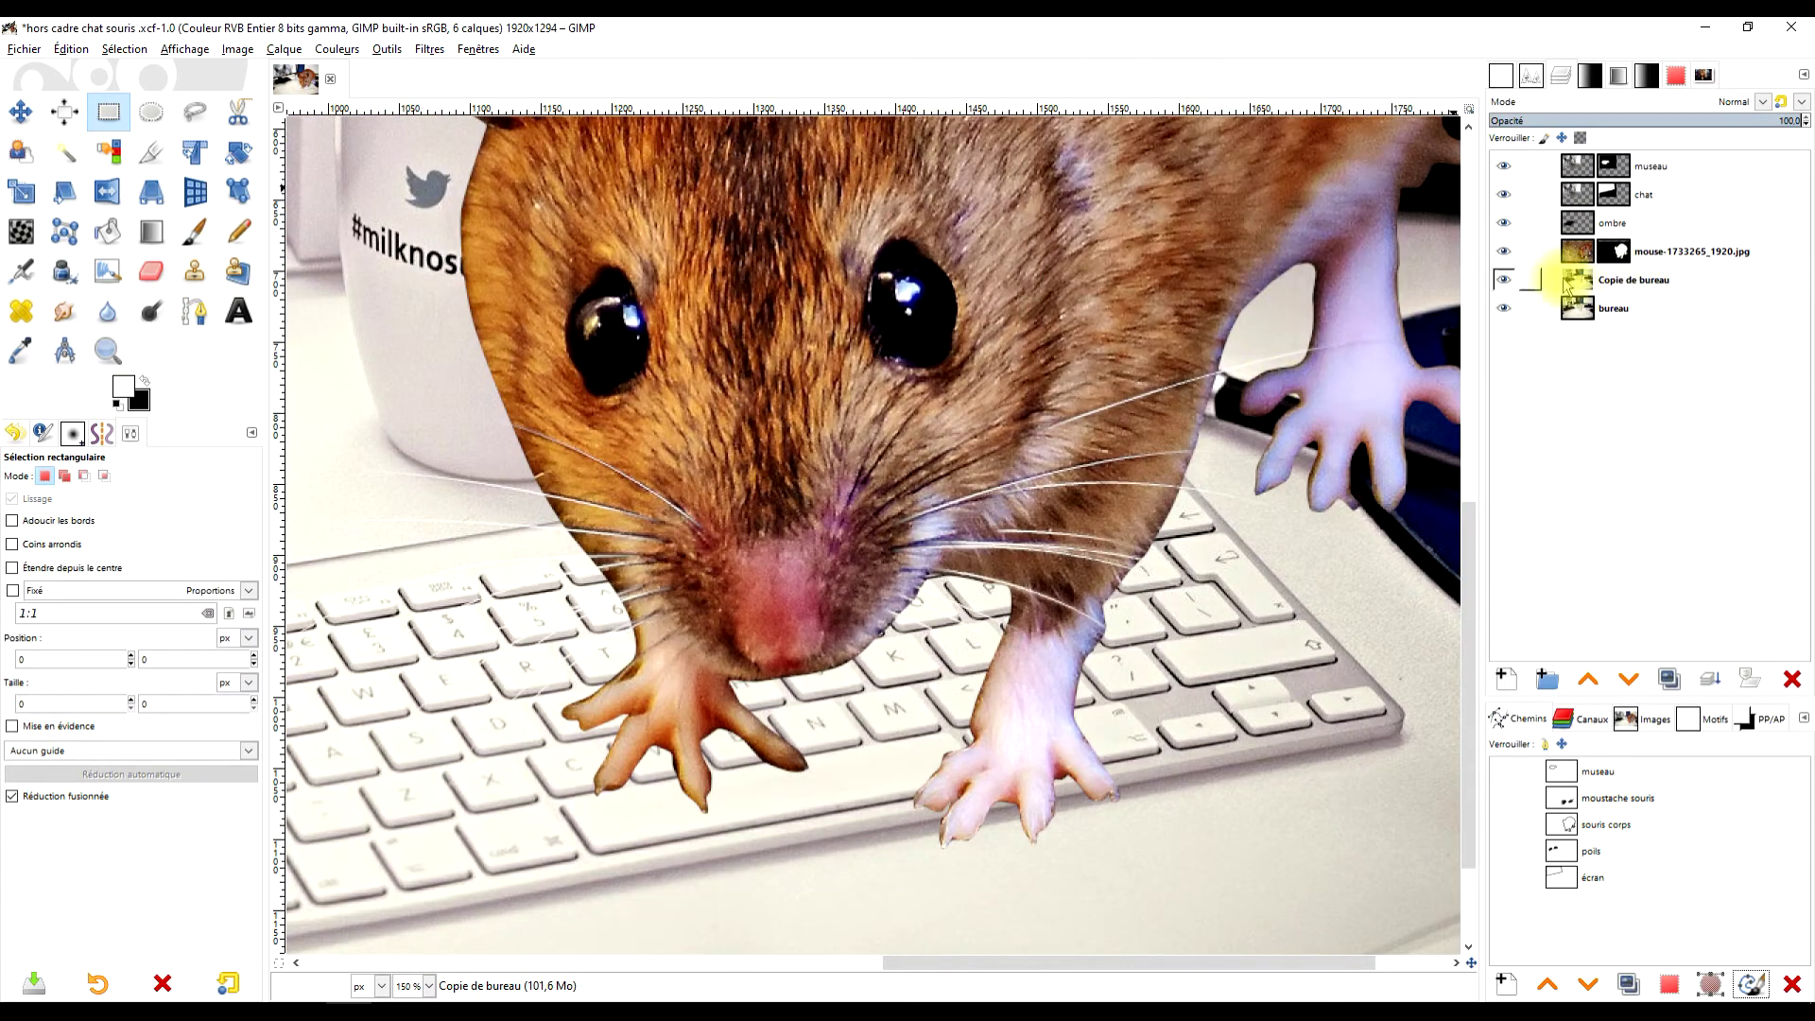
Add a black-filled layer directly below the mouse photo layer.
{"action": "left_click", "coordinate": [1506, 679]}
{"action": "left_click", "coordinate": [1571, 769]}
{"action": "left_click", "coordinate": [1543, 797]}
{"action": "left_click", "coordinate": [1656, 819]}
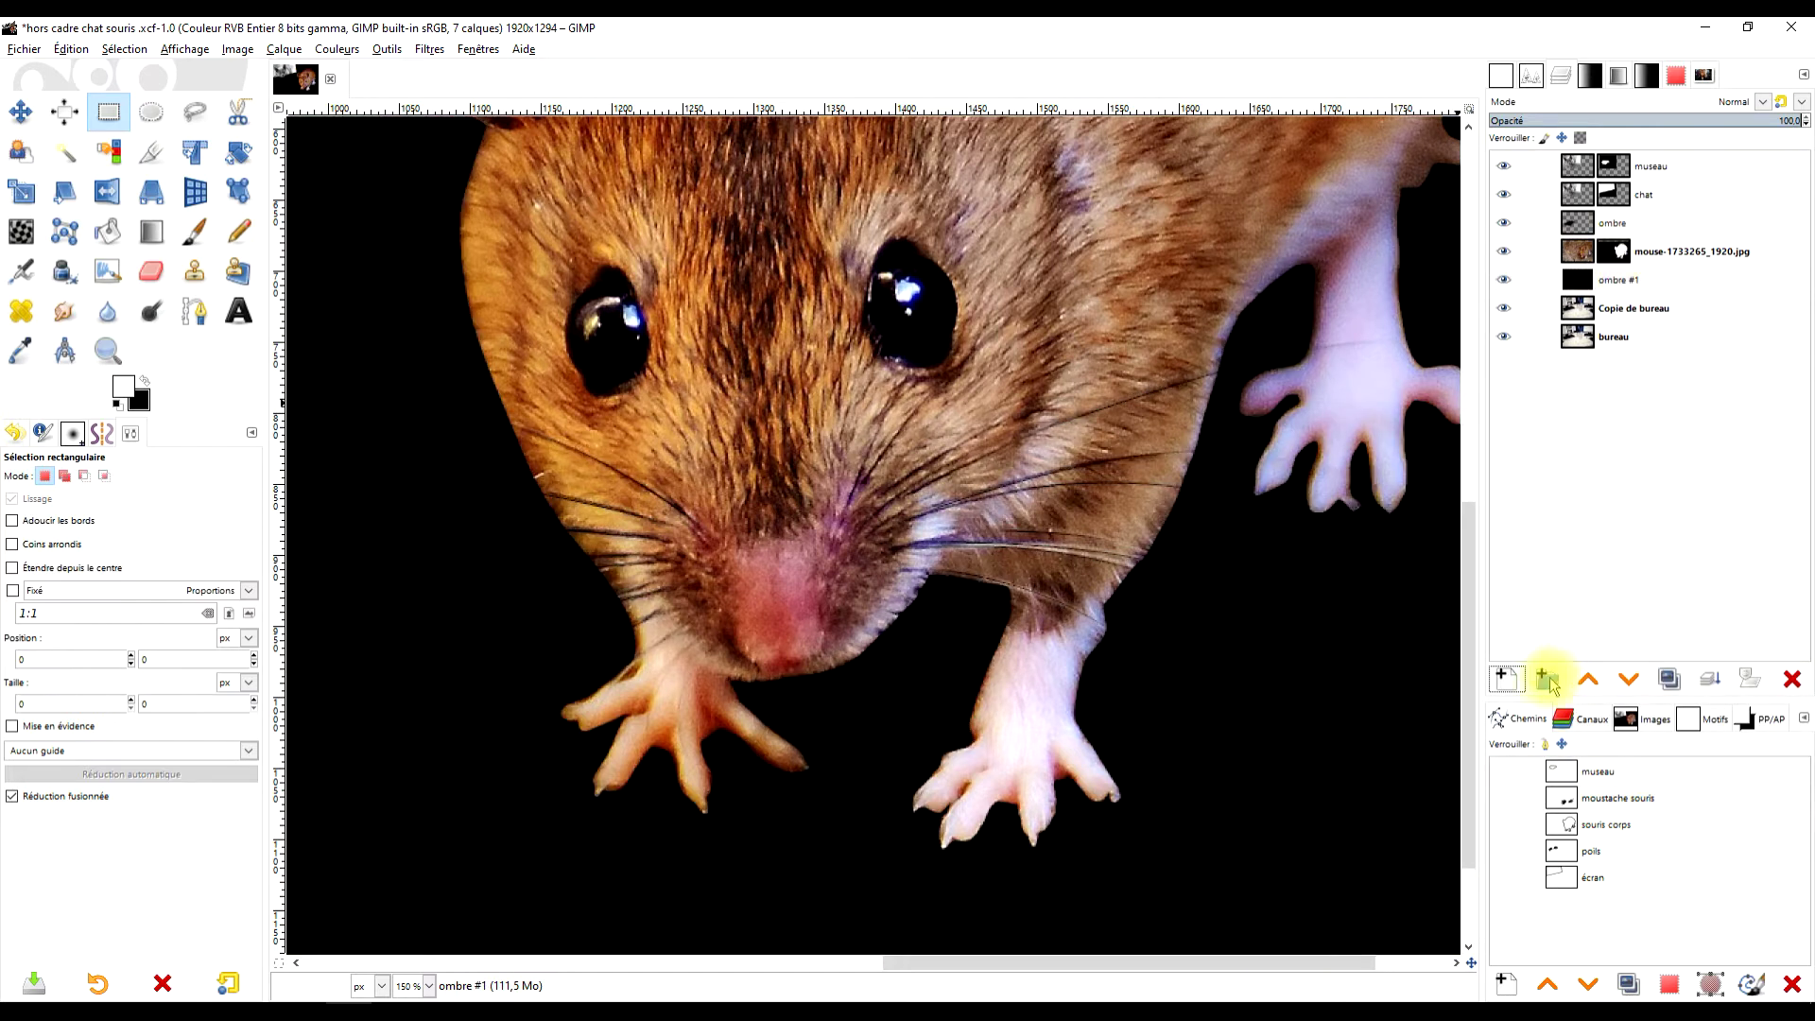
{"action": "left_click", "coordinate": [1622, 278]}
{"action": "left_click", "coordinate": [338, 48]}
{"action": "left_click", "coordinate": [364, 283]}
{"action": "key", "text": "ctrl+z"}
Activate the mouse layer's mask and stroke the "moustache souris" path on it in white with the Paintbrush.
{"action": "left_click", "coordinate": [1614, 250]}
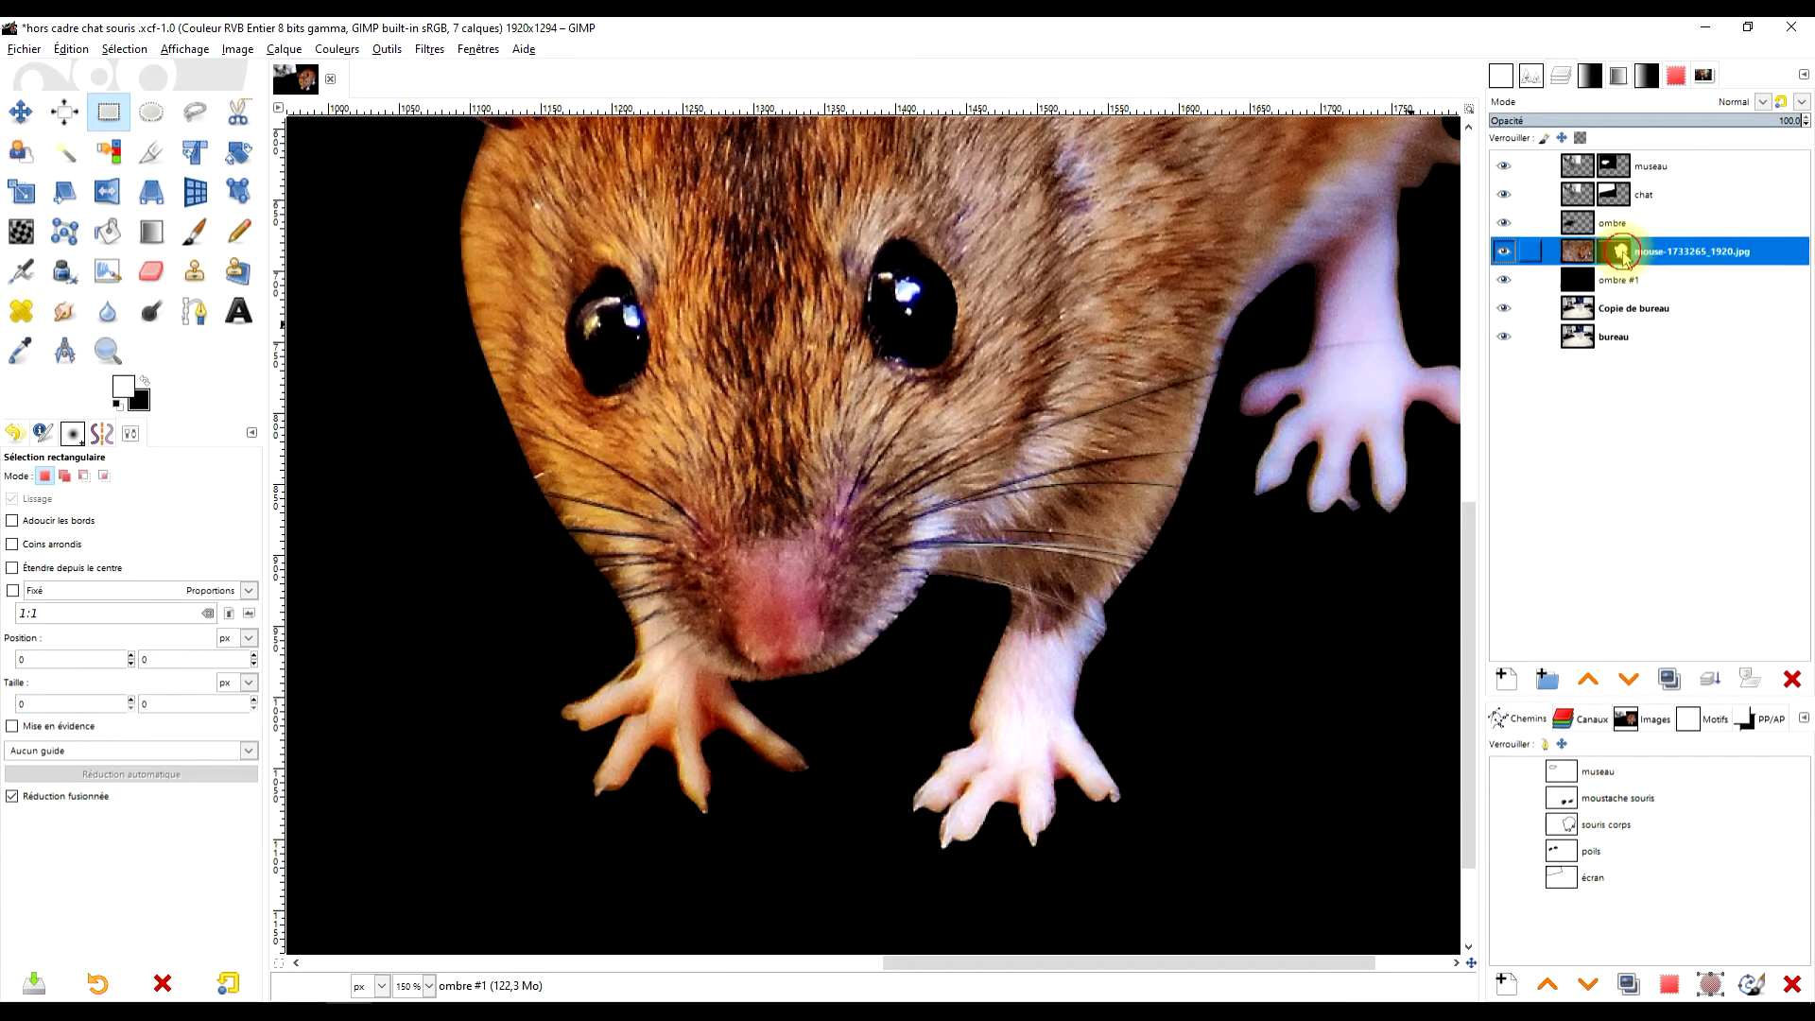
{"action": "key", "text": "p"}
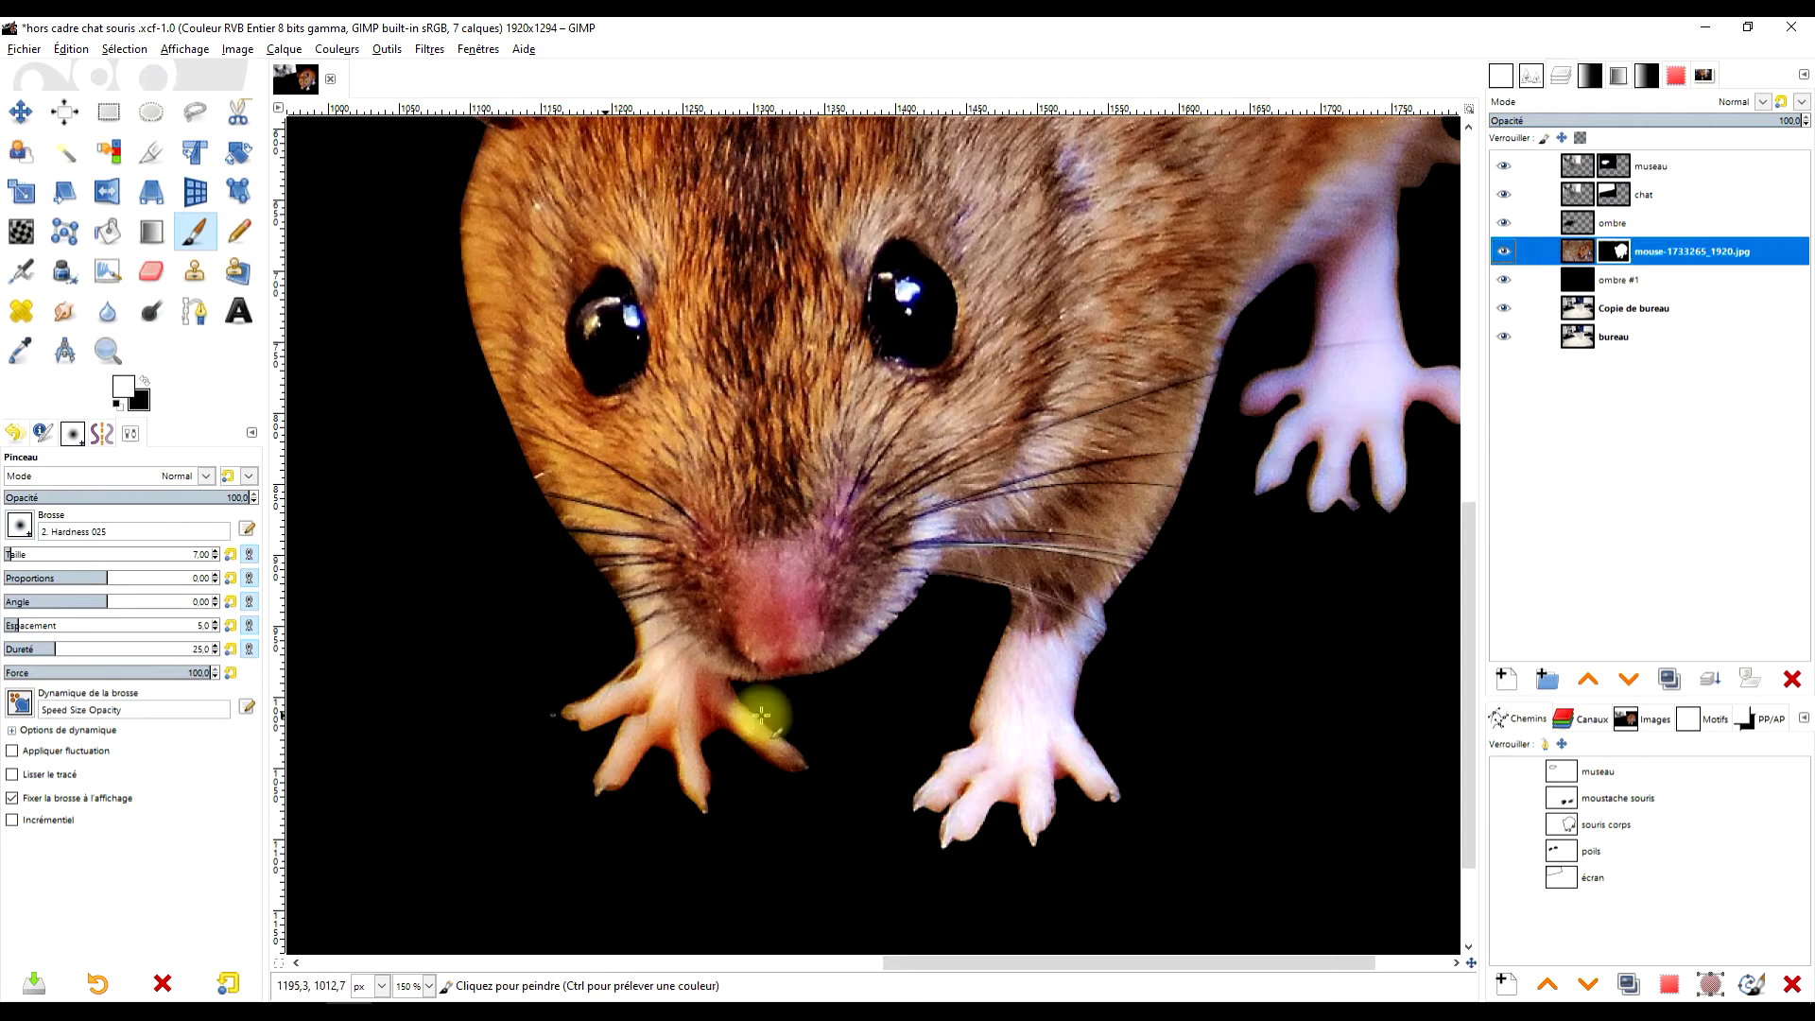
{"action": "double_click", "coordinate": [1571, 800]}
{"action": "left_click", "coordinate": [1752, 984]}
{"action": "left_click", "coordinate": [1673, 975]}
{"action": "left_click", "coordinate": [109, 113]}
{"action": "left_click_drag", "start_coordinate": [696, 353], "coordinate": [884, 341]}
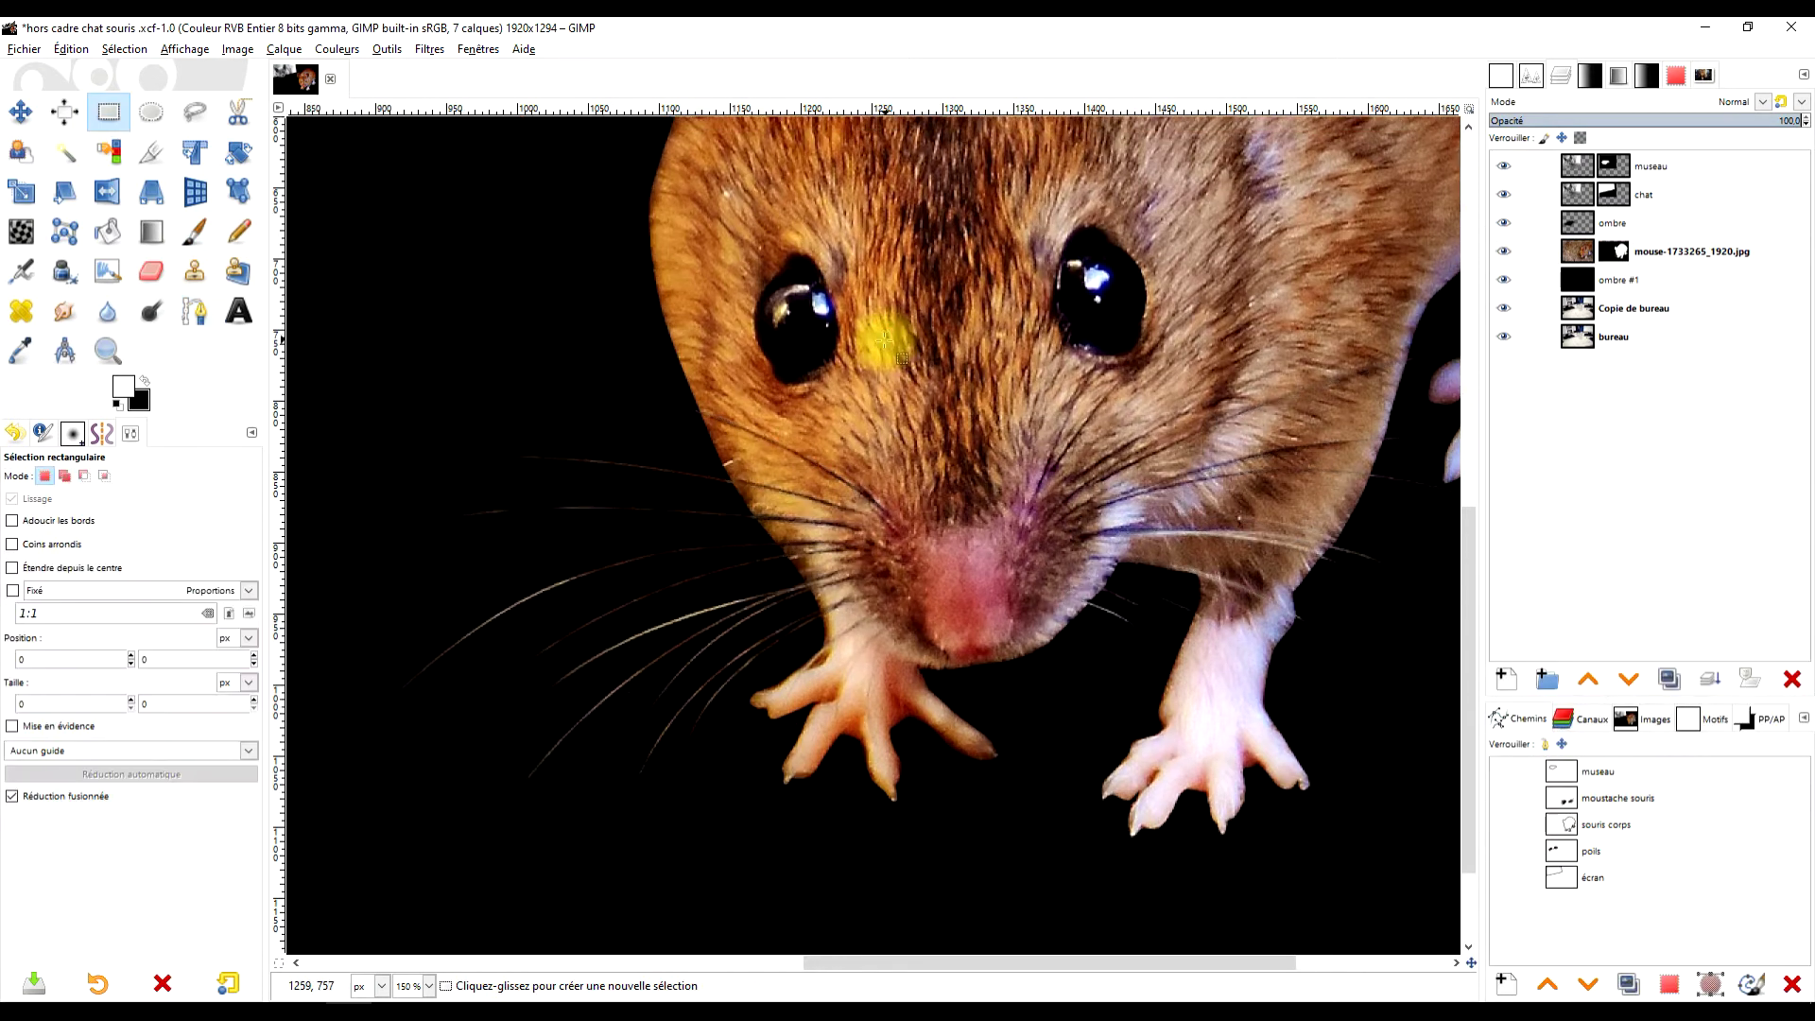
{"action": "left_click", "coordinate": [1617, 798]}
{"action": "left_click", "coordinate": [1752, 984]}
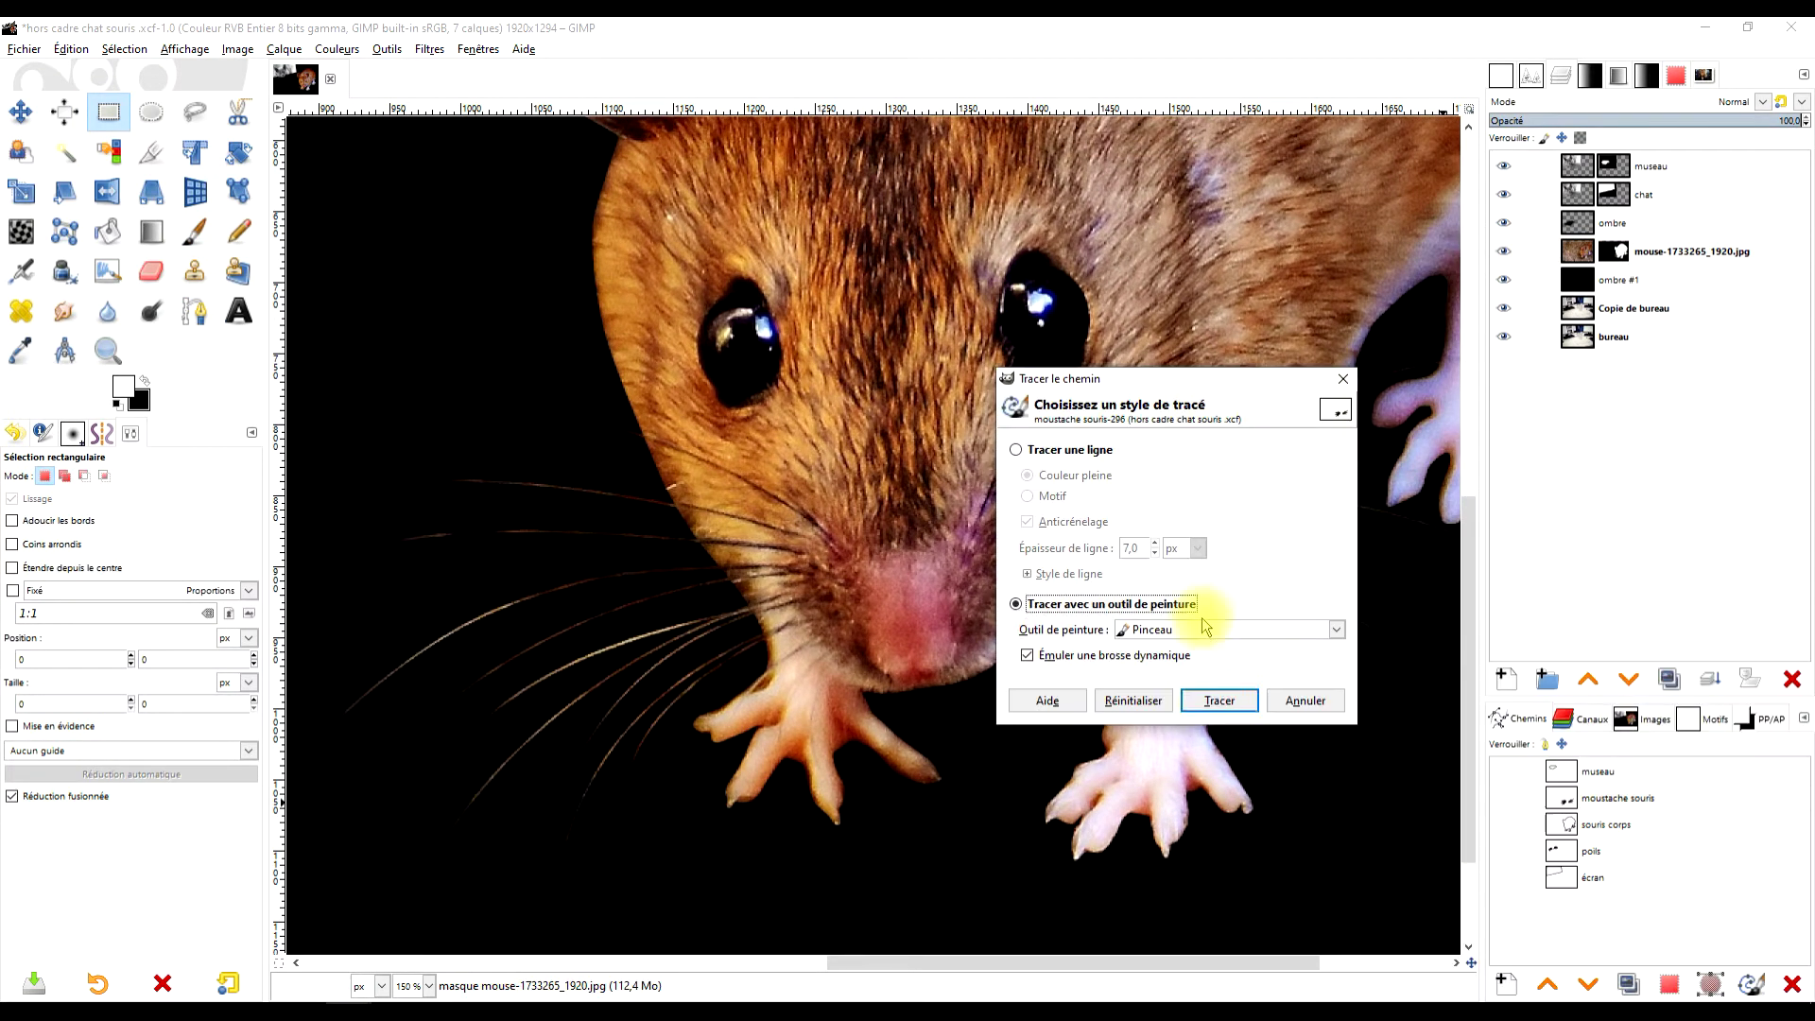
{"action": "key", "text": "Escape"}
Delete the black-filled layer below the mouse photo layer.
{"action": "scroll", "coordinate": [1046, 325], "scroll_direction": "down", "scroll_amount": 5}
{"action": "left_click", "coordinate": [1645, 280]}
{"action": "left_click", "coordinate": [1791, 679]}
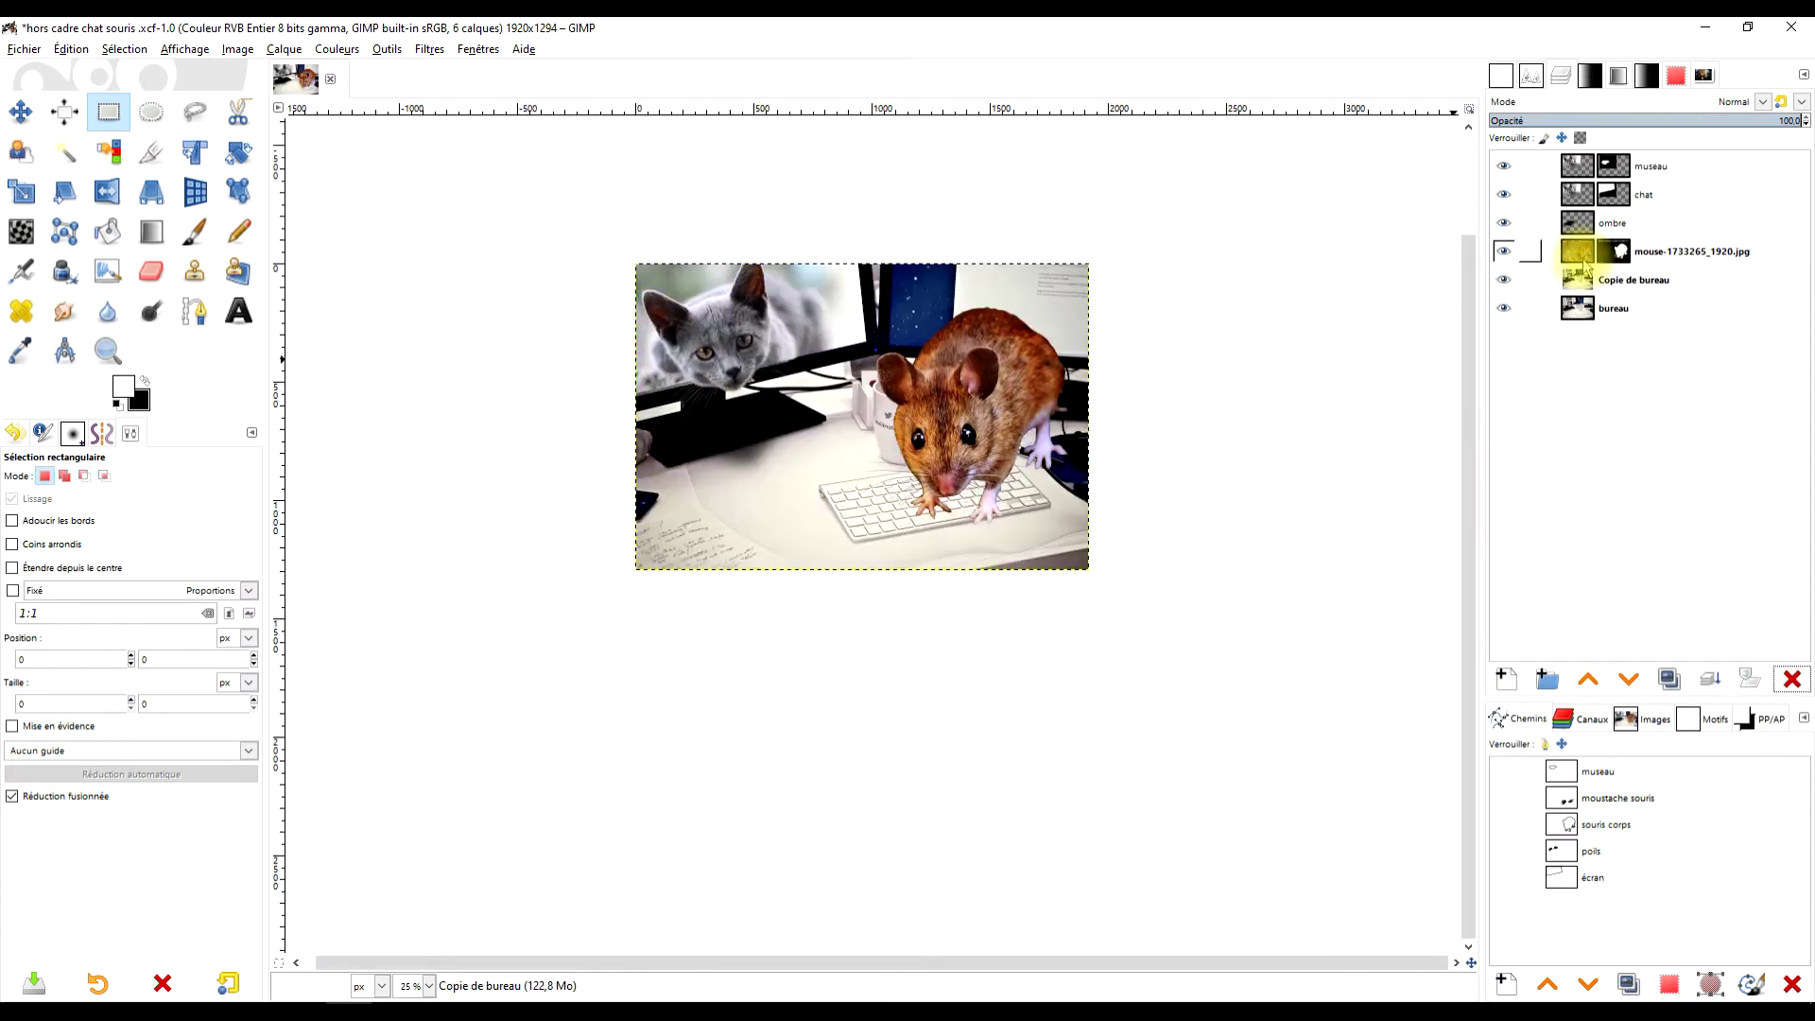
Activate the mouse layer's mask and choose brush 001 of EldarZakirov's FUR Brush set for the Paintbrush.
{"action": "left_click", "coordinate": [1591, 254]}
{"action": "scroll", "coordinate": [981, 375], "scroll_direction": "up", "scroll_amount": 4}
{"action": "scroll", "coordinate": [1078, 307], "scroll_direction": "down", "scroll_amount": 2}
{"action": "left_click_drag", "start_coordinate": [1069, 248], "coordinate": [999, 293]}
{"action": "left_click", "coordinate": [1614, 253]}
{"action": "left_click", "coordinate": [195, 232]}
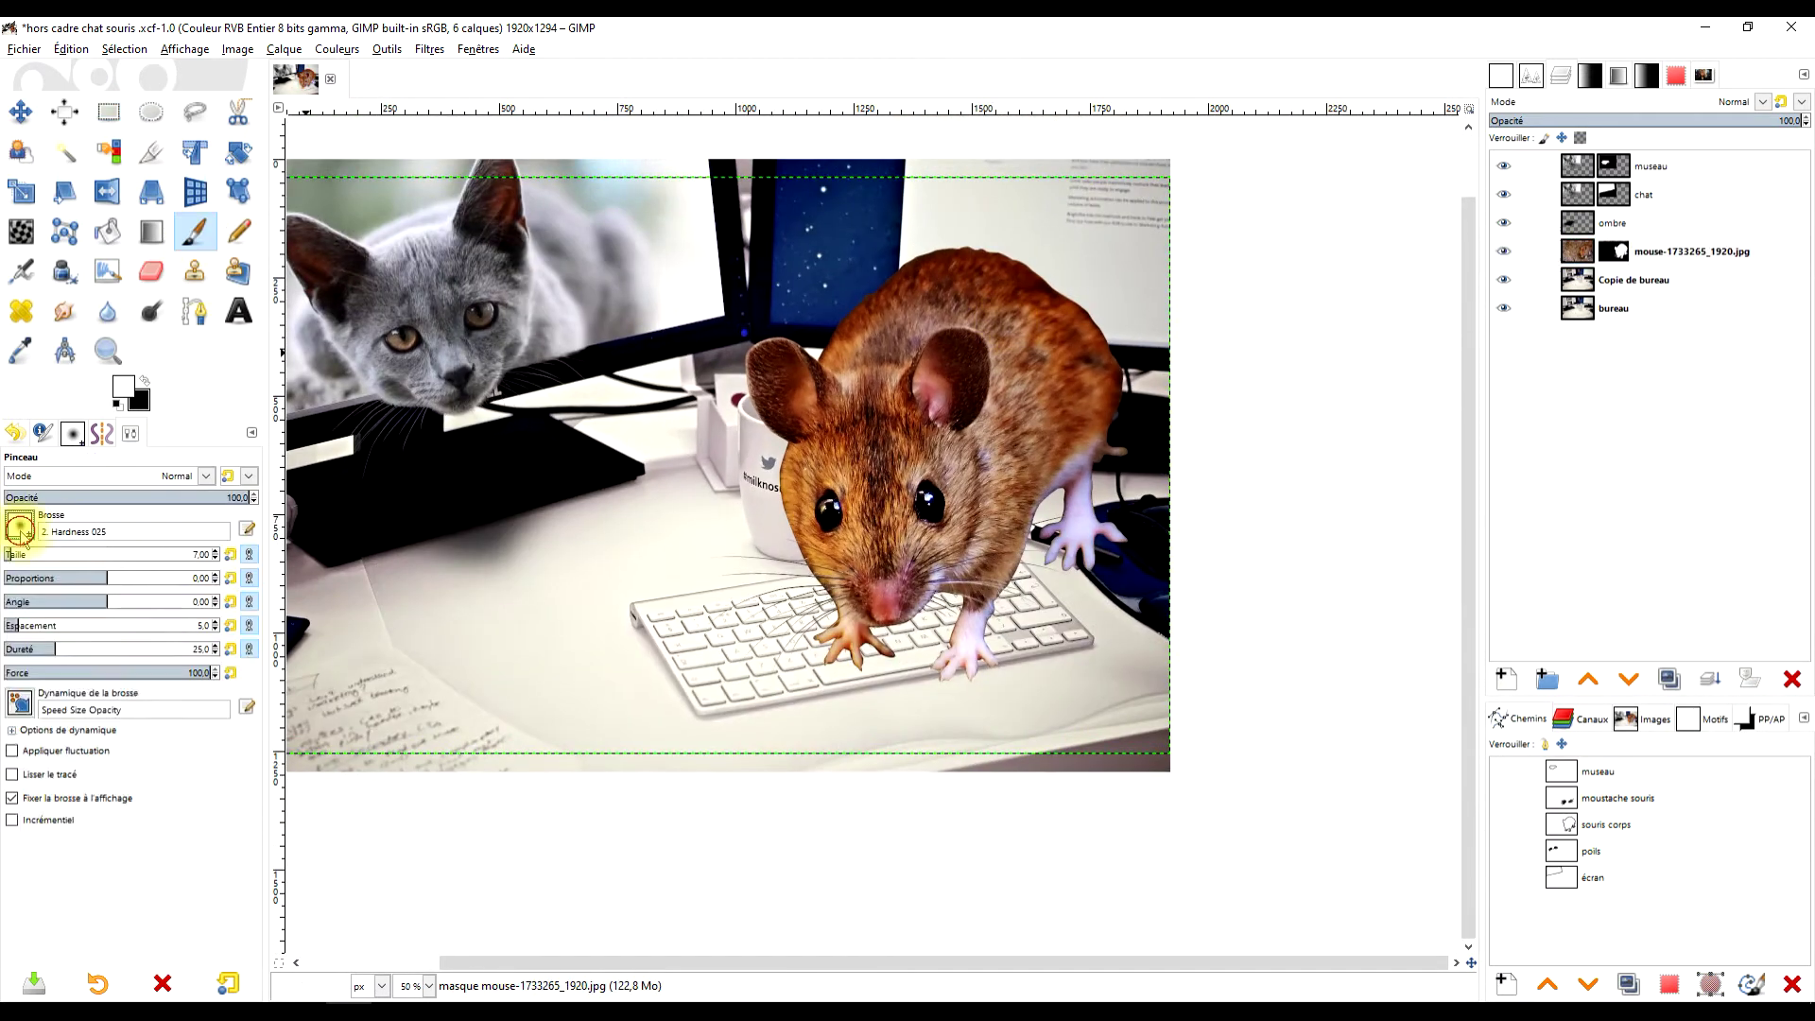
{"action": "left_click", "coordinate": [19, 526]}
{"action": "scroll", "coordinate": [122, 626], "scroll_direction": "down", "scroll_amount": 10}
{"action": "scroll", "coordinate": [122, 626], "scroll_direction": "up", "scroll_amount": 5}
{"action": "left_click", "coordinate": [149, 826]}
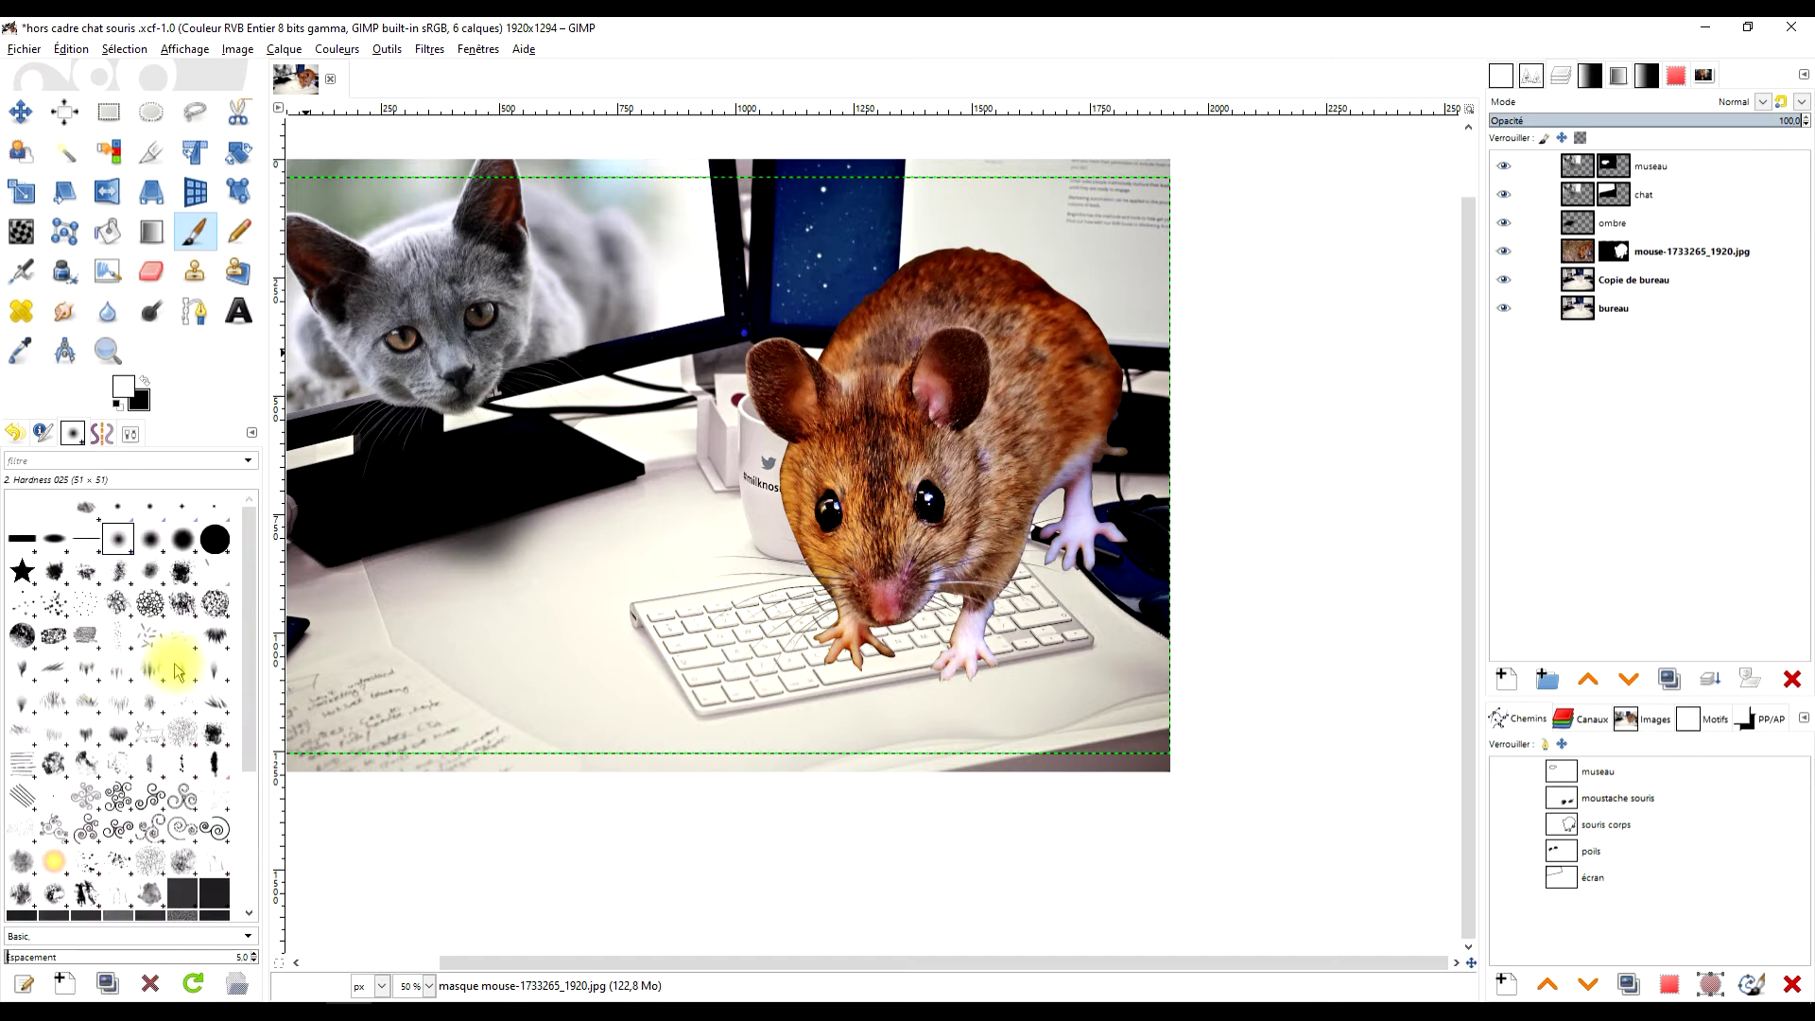
{"action": "scroll", "coordinate": [863, 315], "scroll_direction": "up", "scroll_amount": 6}
Set the brush dynamics to Dynamics Off and paint white fur on the mask along the back's left slope.
{"action": "left_click", "coordinate": [43, 433]}
{"action": "left_click", "coordinate": [20, 702]}
{"action": "left_click", "coordinate": [72, 850]}
{"action": "scroll", "coordinate": [746, 649], "scroll_direction": "up", "scroll_amount": 2}
{"action": "scroll", "coordinate": [705, 519], "scroll_direction": "up", "scroll_amount": 3}
{"action": "left_click_drag", "start_coordinate": [724, 378], "coordinate": [548, 689]}
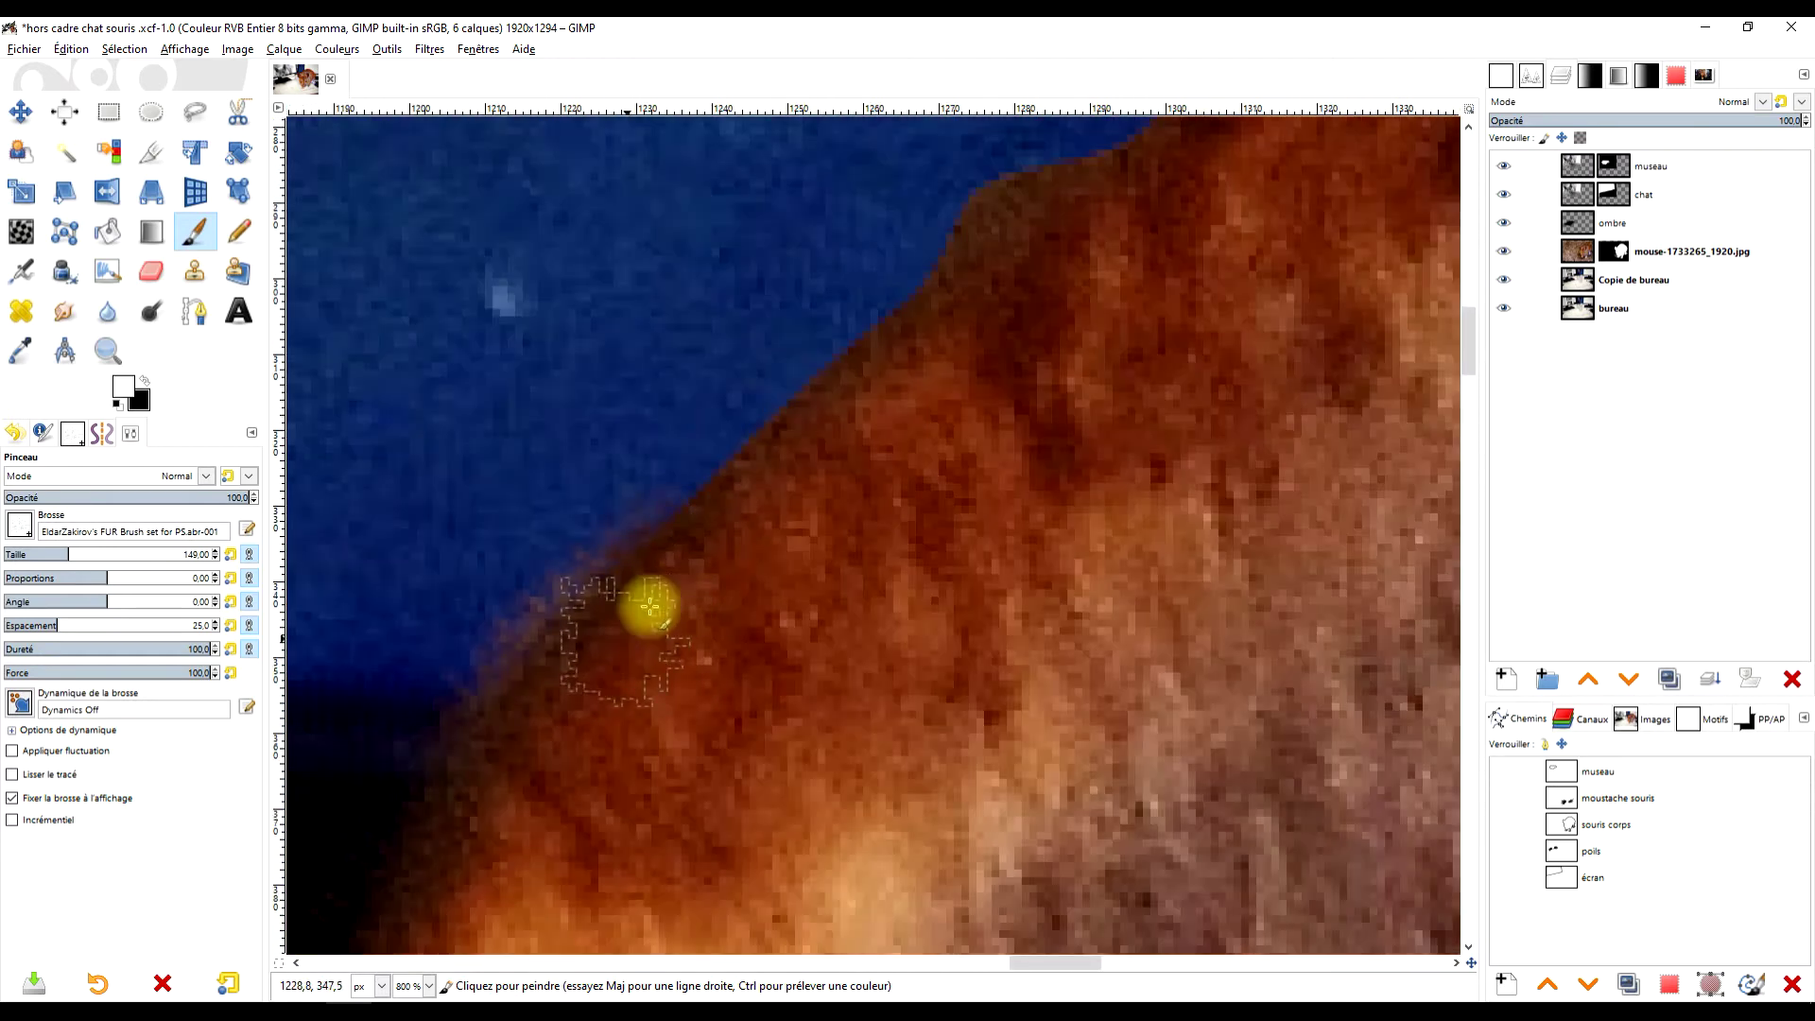
Continue painting white fur on the mask along the top edge of the mouse's back.
{"action": "left_click_drag", "start_coordinate": [899, 349], "coordinate": [695, 665]}
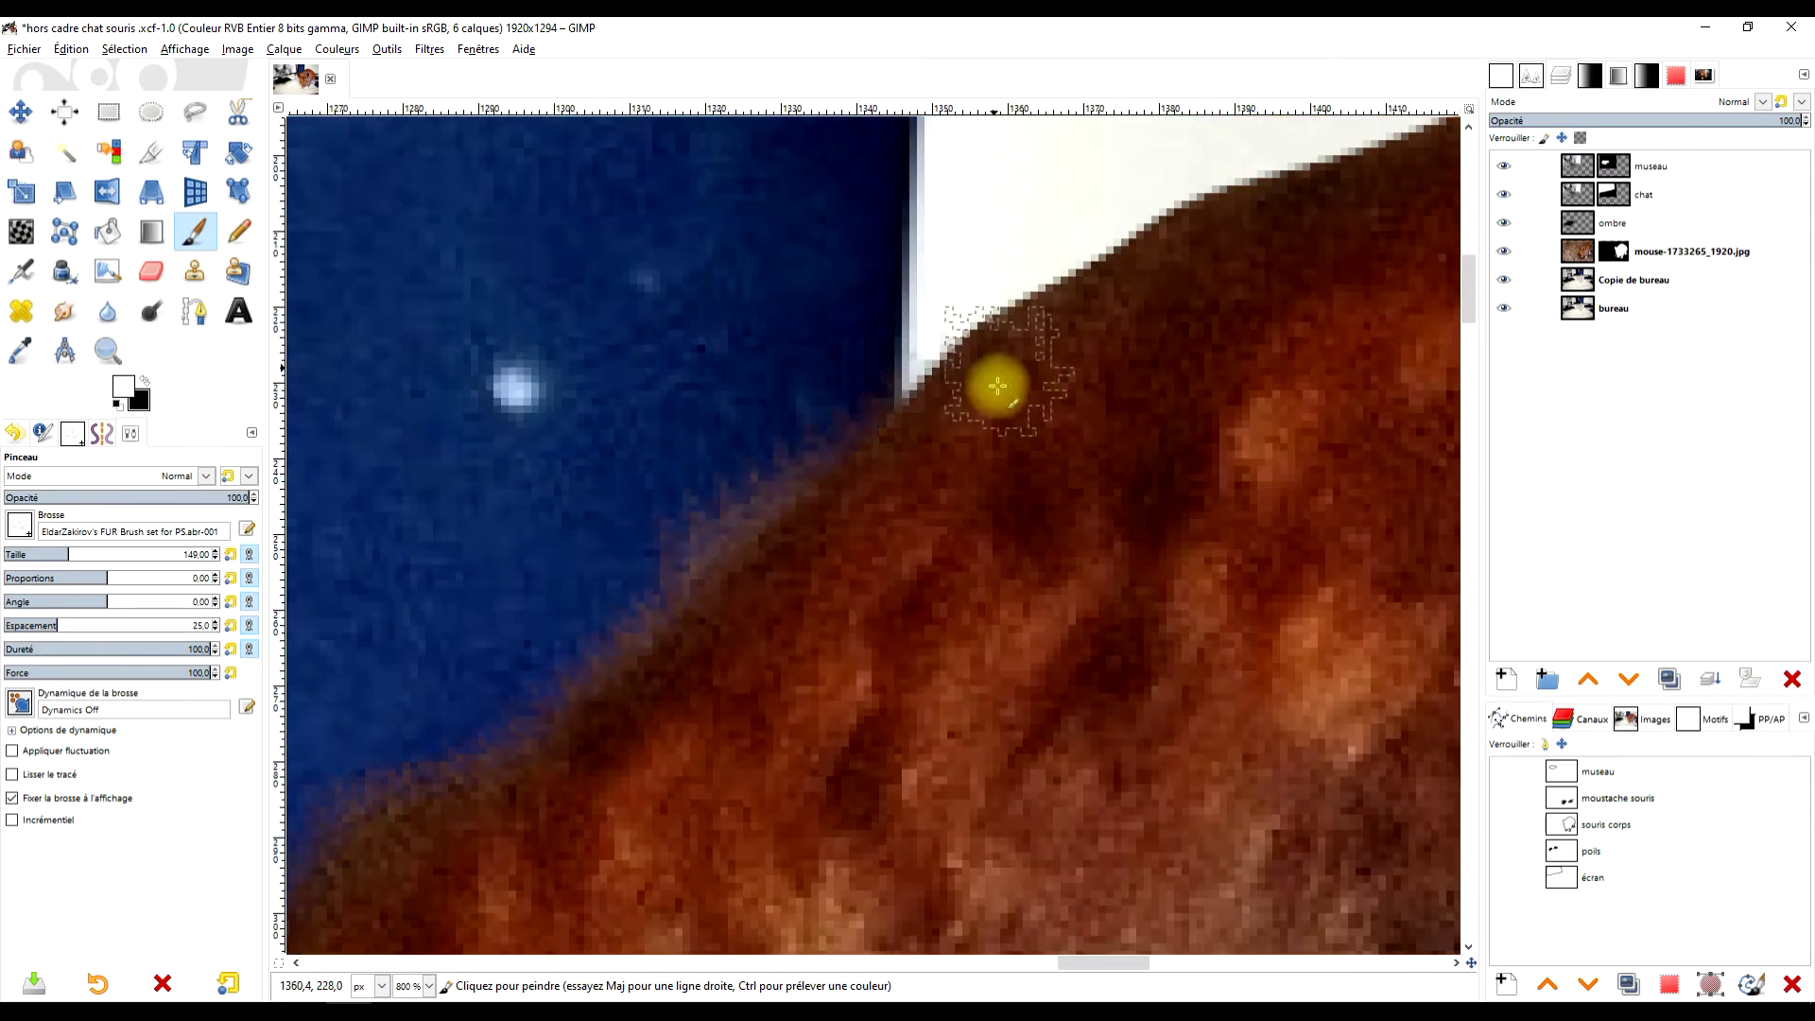
{"action": "left_click_drag", "start_coordinate": [949, 401], "coordinate": [888, 523]}
{"action": "left_click_drag", "start_coordinate": [1232, 377], "coordinate": [848, 580]}
{"action": "scroll", "coordinate": [829, 595], "scroll_direction": "right", "scroll_amount": 3}
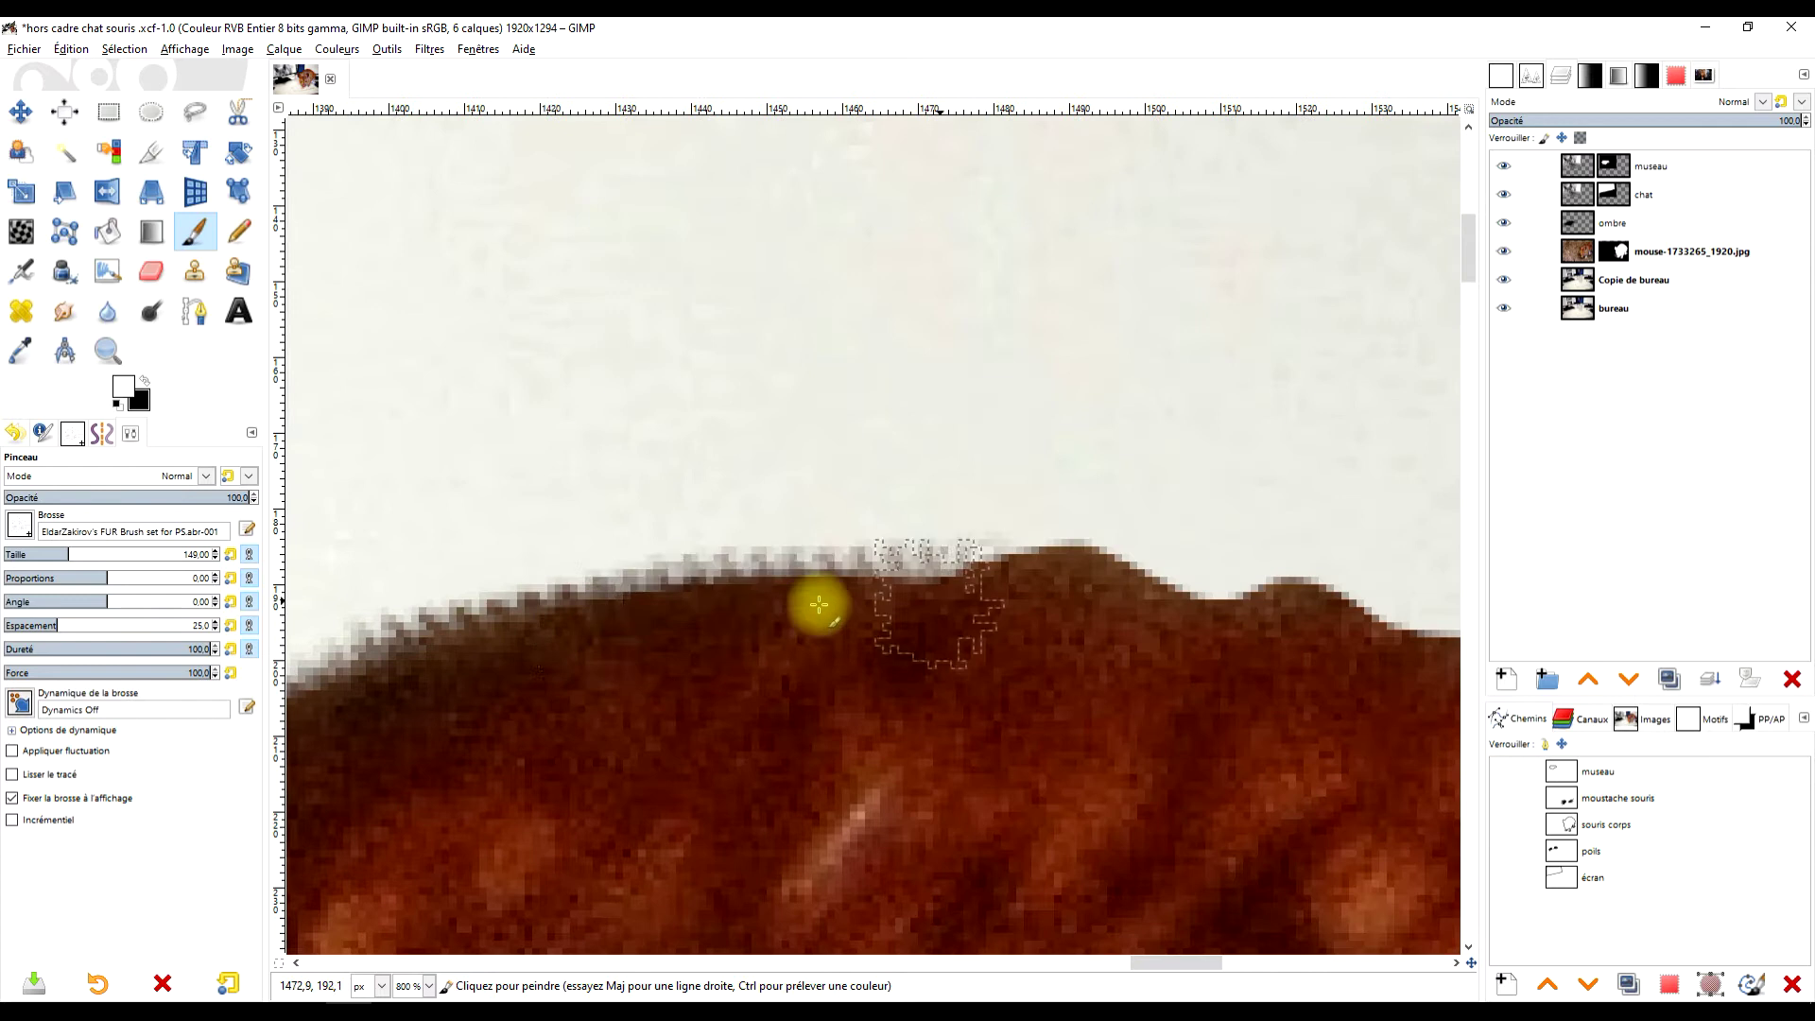
{"action": "scroll", "coordinate": [938, 588], "scroll_direction": "right", "scroll_amount": 3}
{"action": "scroll", "coordinate": [822, 547], "scroll_direction": "right", "scroll_amount": 3}
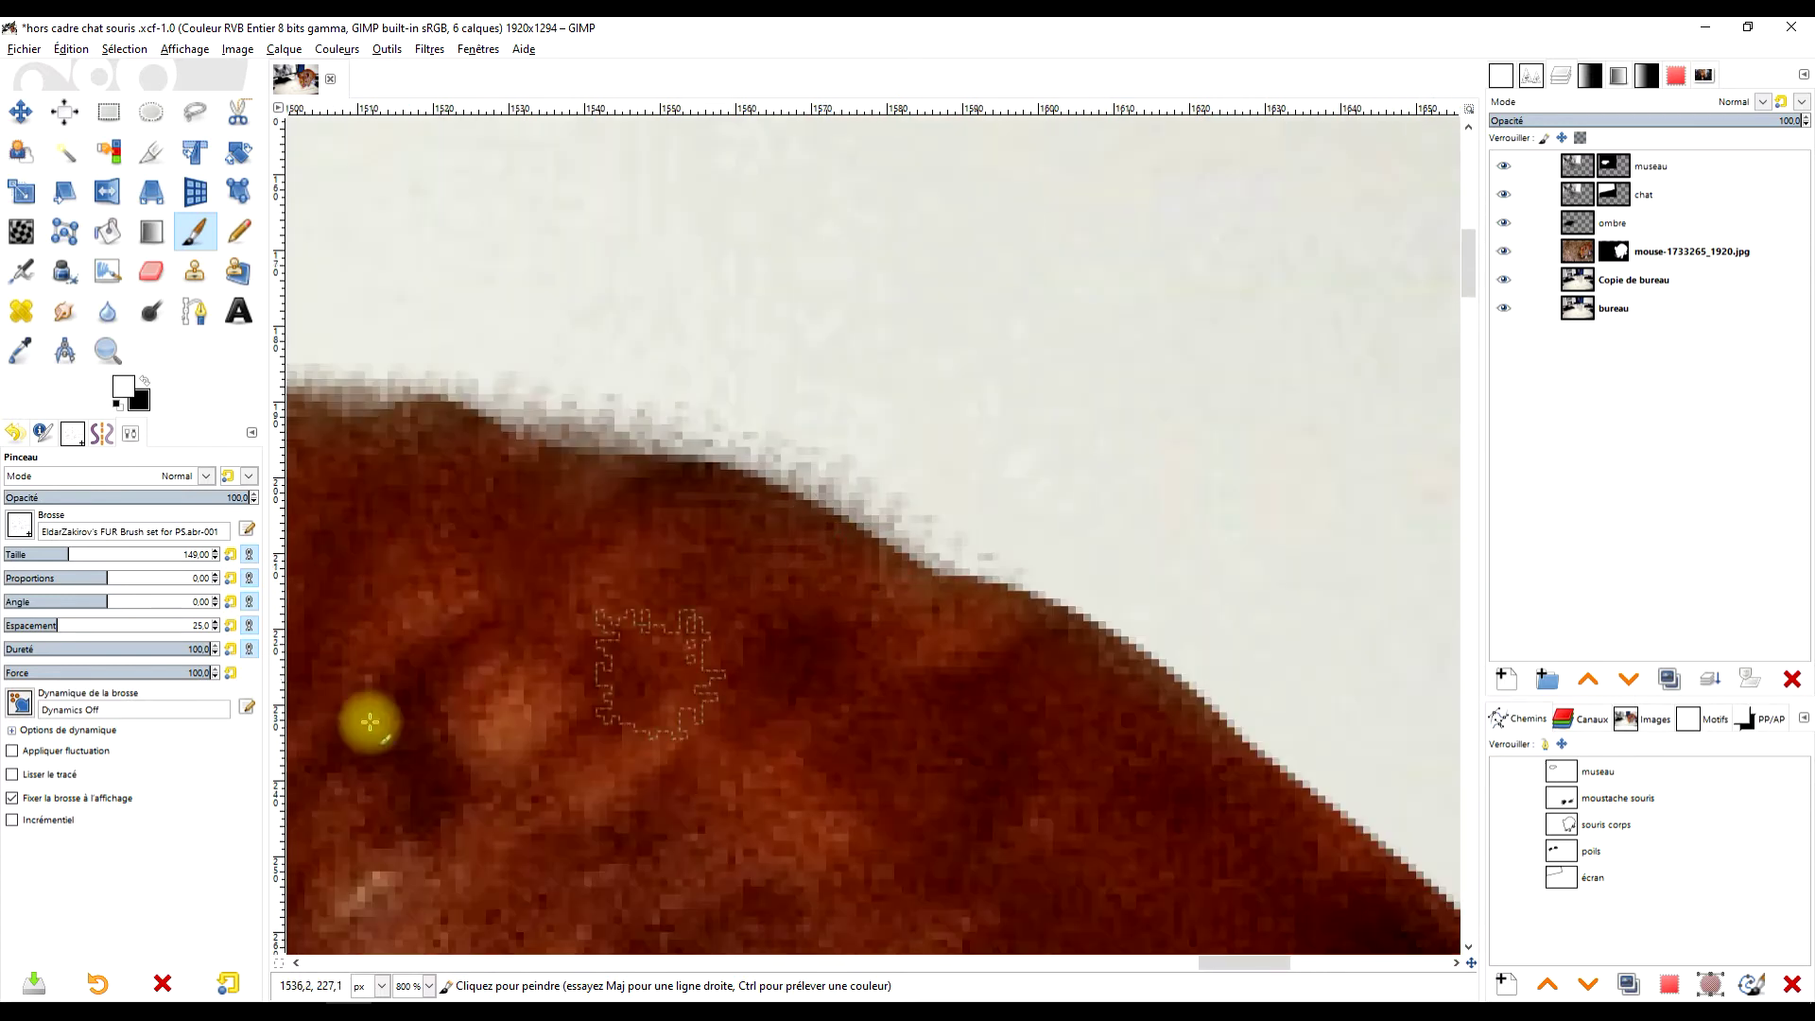
Paint fur on the mask down the back's right slope with the brush angle set to -34.
{"action": "scroll", "coordinate": [662, 605], "scroll_direction": "down", "scroll_amount": 1}
{"action": "mouse_move", "coordinate": [826, 575]}
{"action": "left_mouse_down"}
{"action": "mouse_move", "coordinate": [1134, 755]}
{"action": "mouse_move", "coordinate": [1033, 707]}
{"action": "mouse_move", "coordinate": [1025, 613]}
{"action": "mouse_move", "coordinate": [1188, 815]}
{"action": "left_mouse_up"}
{"action": "scroll", "coordinate": [1088, 742], "scroll_direction": "down", "scroll_amount": 3}
{"action": "scroll", "coordinate": [1073, 756], "scroll_direction": "right", "scroll_amount": 4}
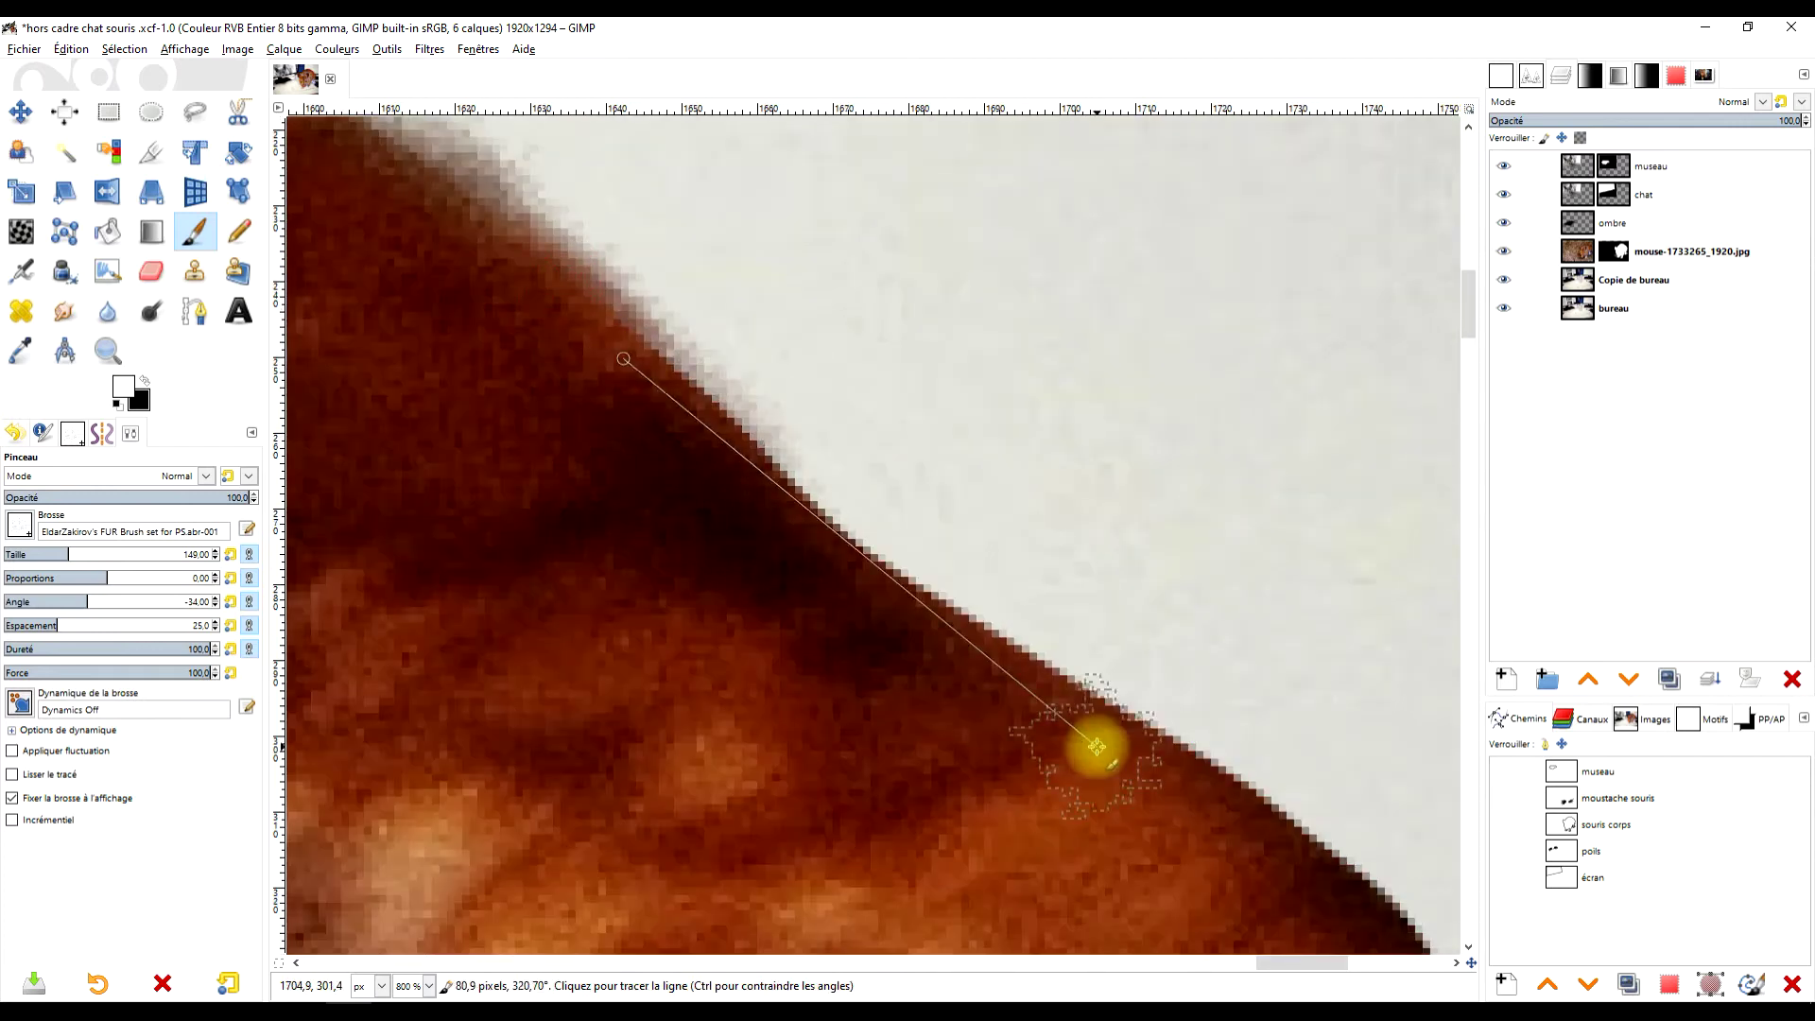
{"action": "scroll", "coordinate": [744, 470], "scroll_direction": "down", "scroll_amount": 6}
{"action": "scroll", "coordinate": [941, 713], "scroll_direction": "up", "scroll_amount": 5}
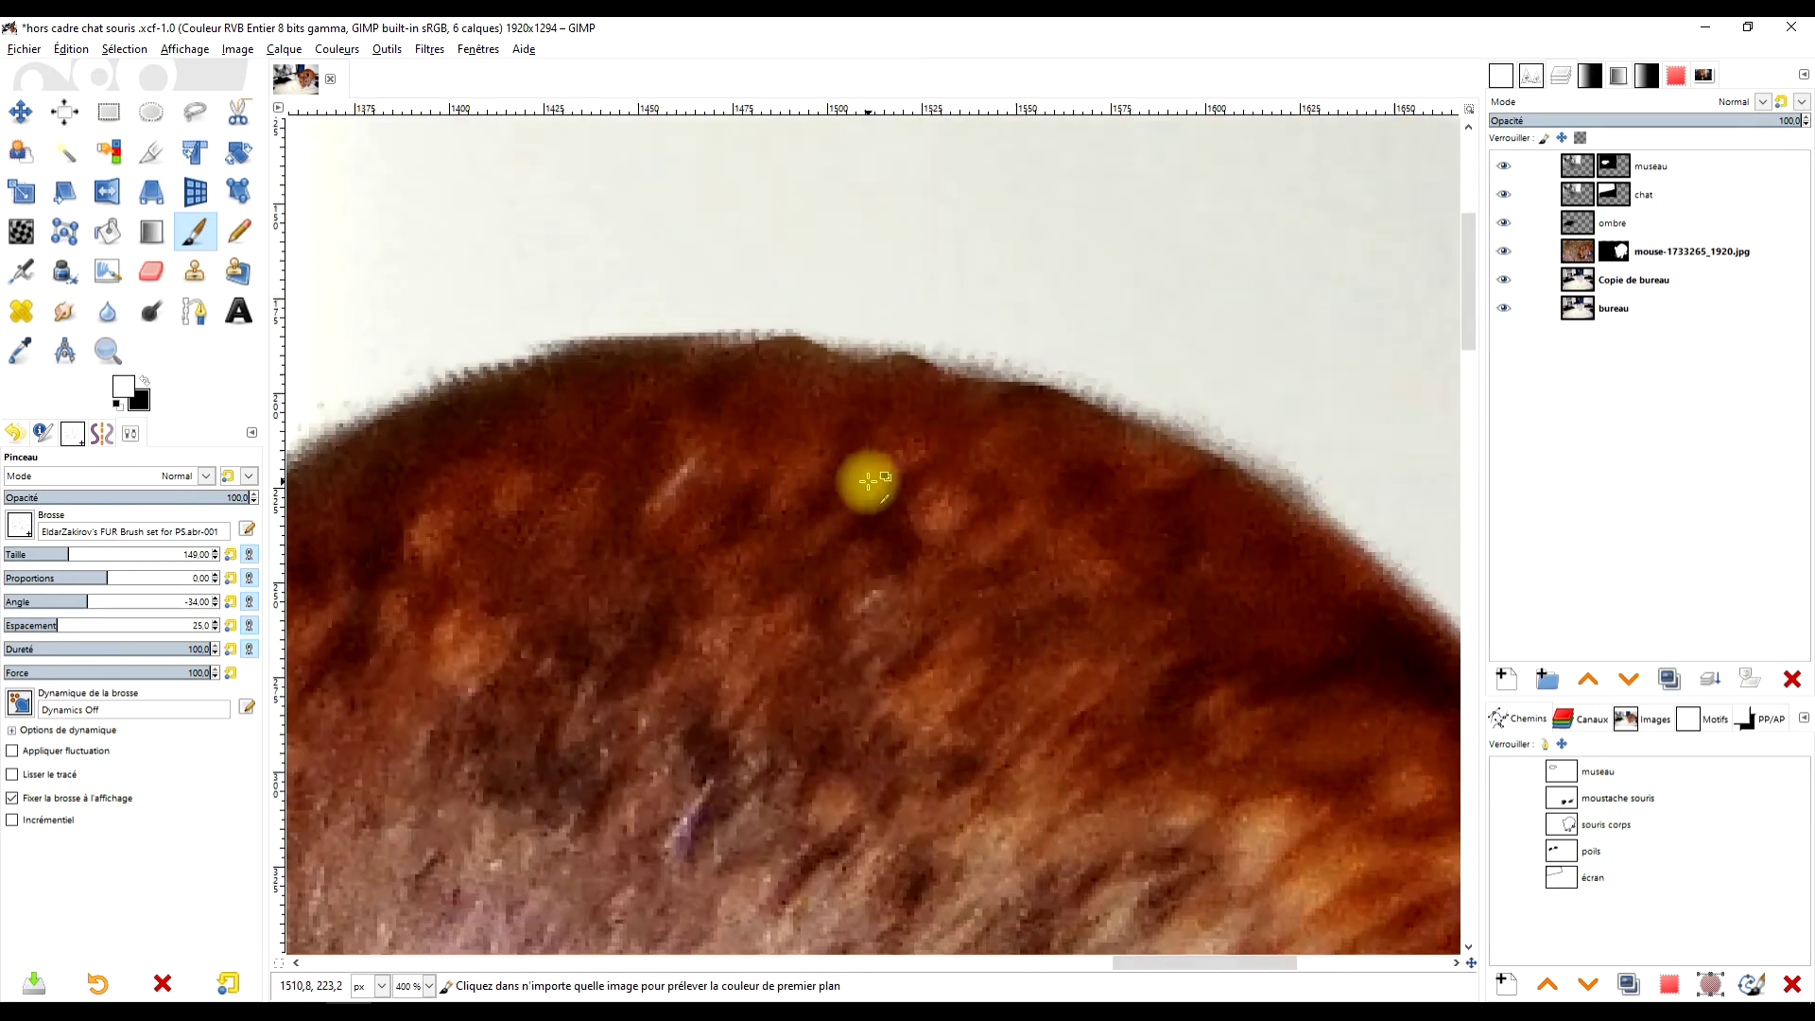
{"action": "left_click_drag", "start_coordinate": [967, 457], "coordinate": [1062, 519]}
Switch the Paintbrush to brush 002 of EldarZakirov's FUR Brush set and reduce its size to 269.
{"action": "scroll", "coordinate": [1062, 519], "scroll_direction": "up", "scroll_amount": 2}
{"action": "left_click", "coordinate": [19, 525]}
{"action": "left_click", "coordinate": [69, 628]}
{"action": "key", "text": "bracketleft"}
{"action": "key", "text": "bracketleft"}
{"action": "key", "text": "bracketleft"}
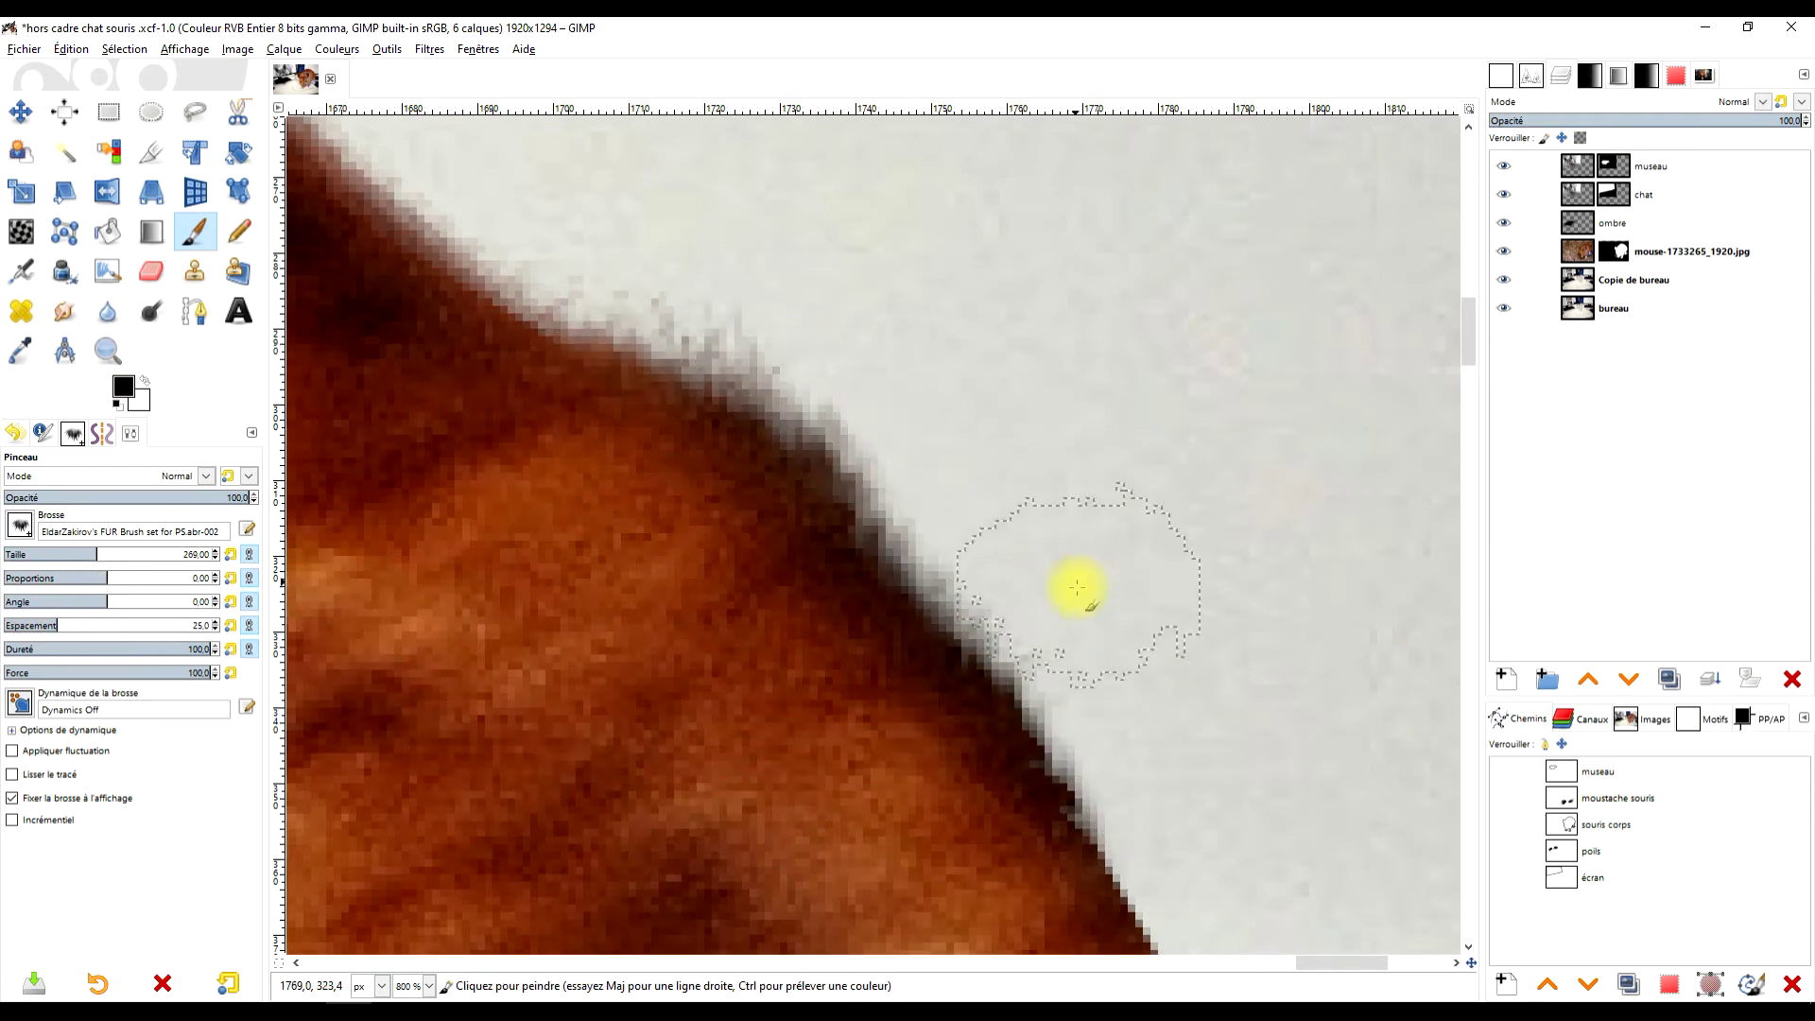
Make white the painting colour, set the dynamics to Basic Simple, and rework the fur edge along the upper back.
{"action": "key", "text": "x"}
{"action": "scroll", "coordinate": [1009, 661], "scroll_direction": "left", "scroll_amount": 8}
{"action": "scroll", "coordinate": [925, 677], "scroll_direction": "up", "scroll_amount": 5}
{"action": "left_click", "coordinate": [21, 701]}
{"action": "left_click", "coordinate": [66, 760]}
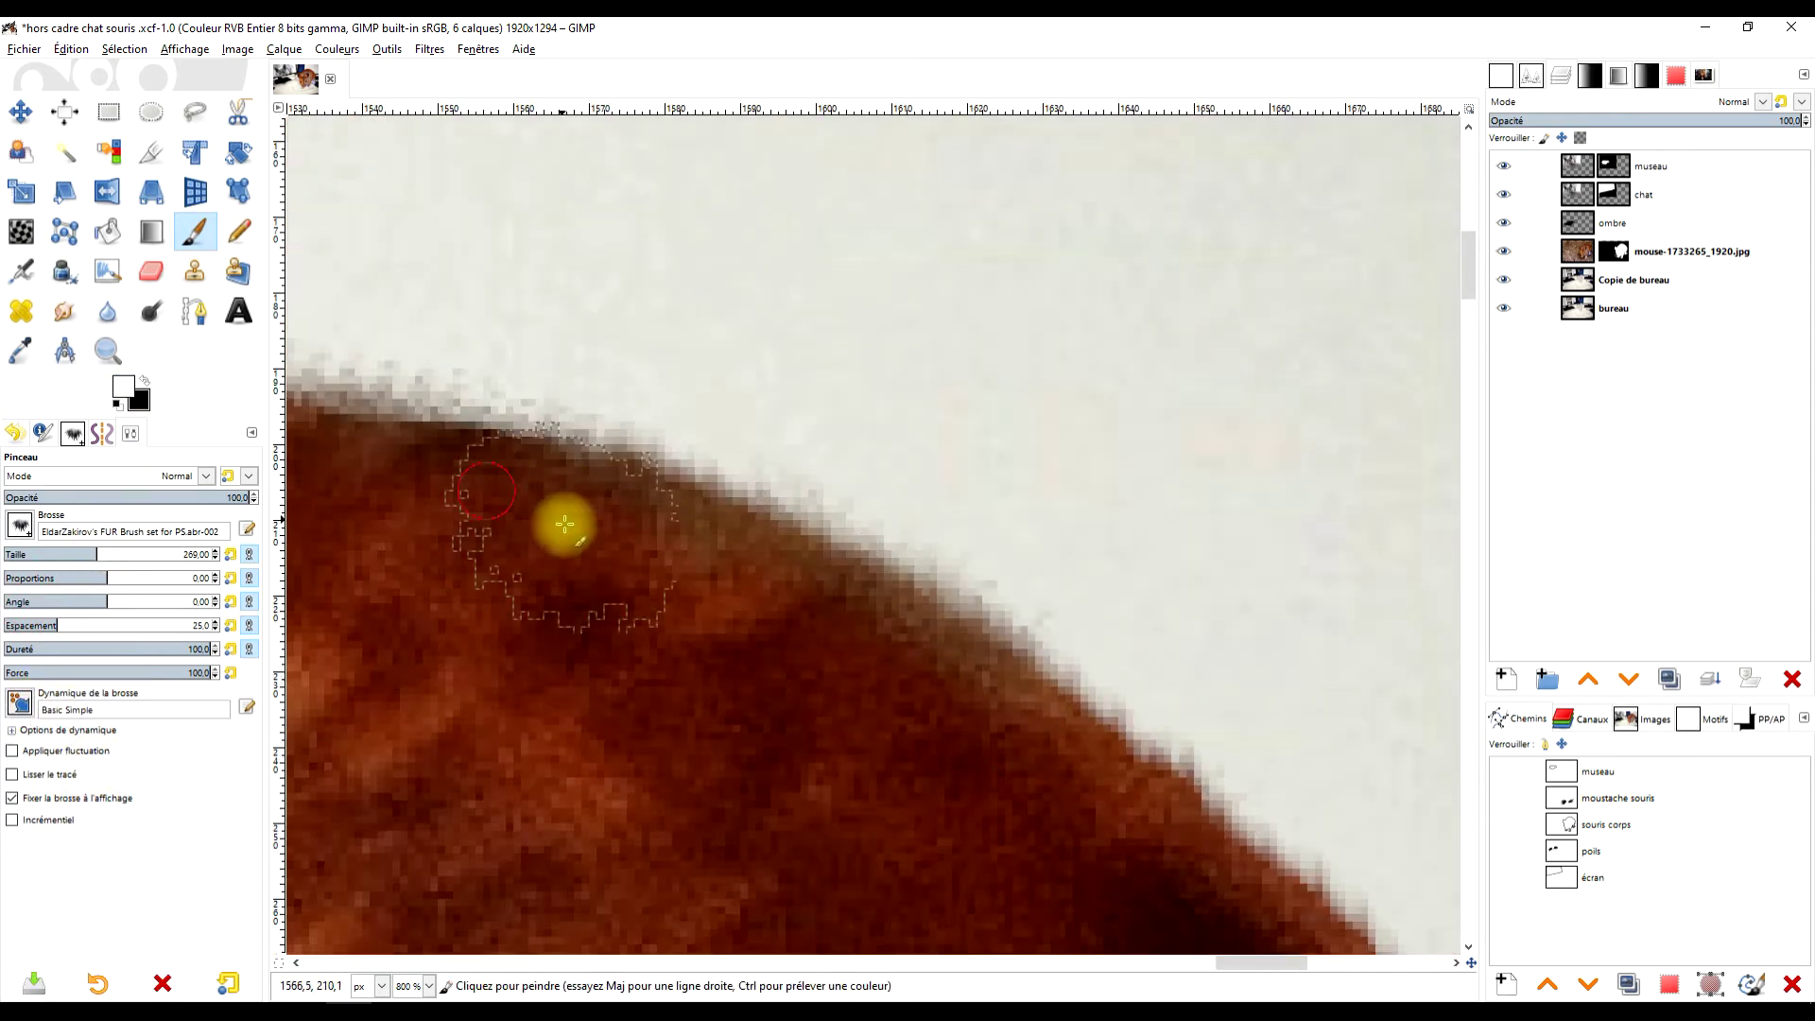
{"action": "scroll", "coordinate": [486, 491], "scroll_direction": "down", "scroll_amount": 3}
{"action": "scroll", "coordinate": [746, 648], "scroll_direction": "left", "scroll_amount": 10}
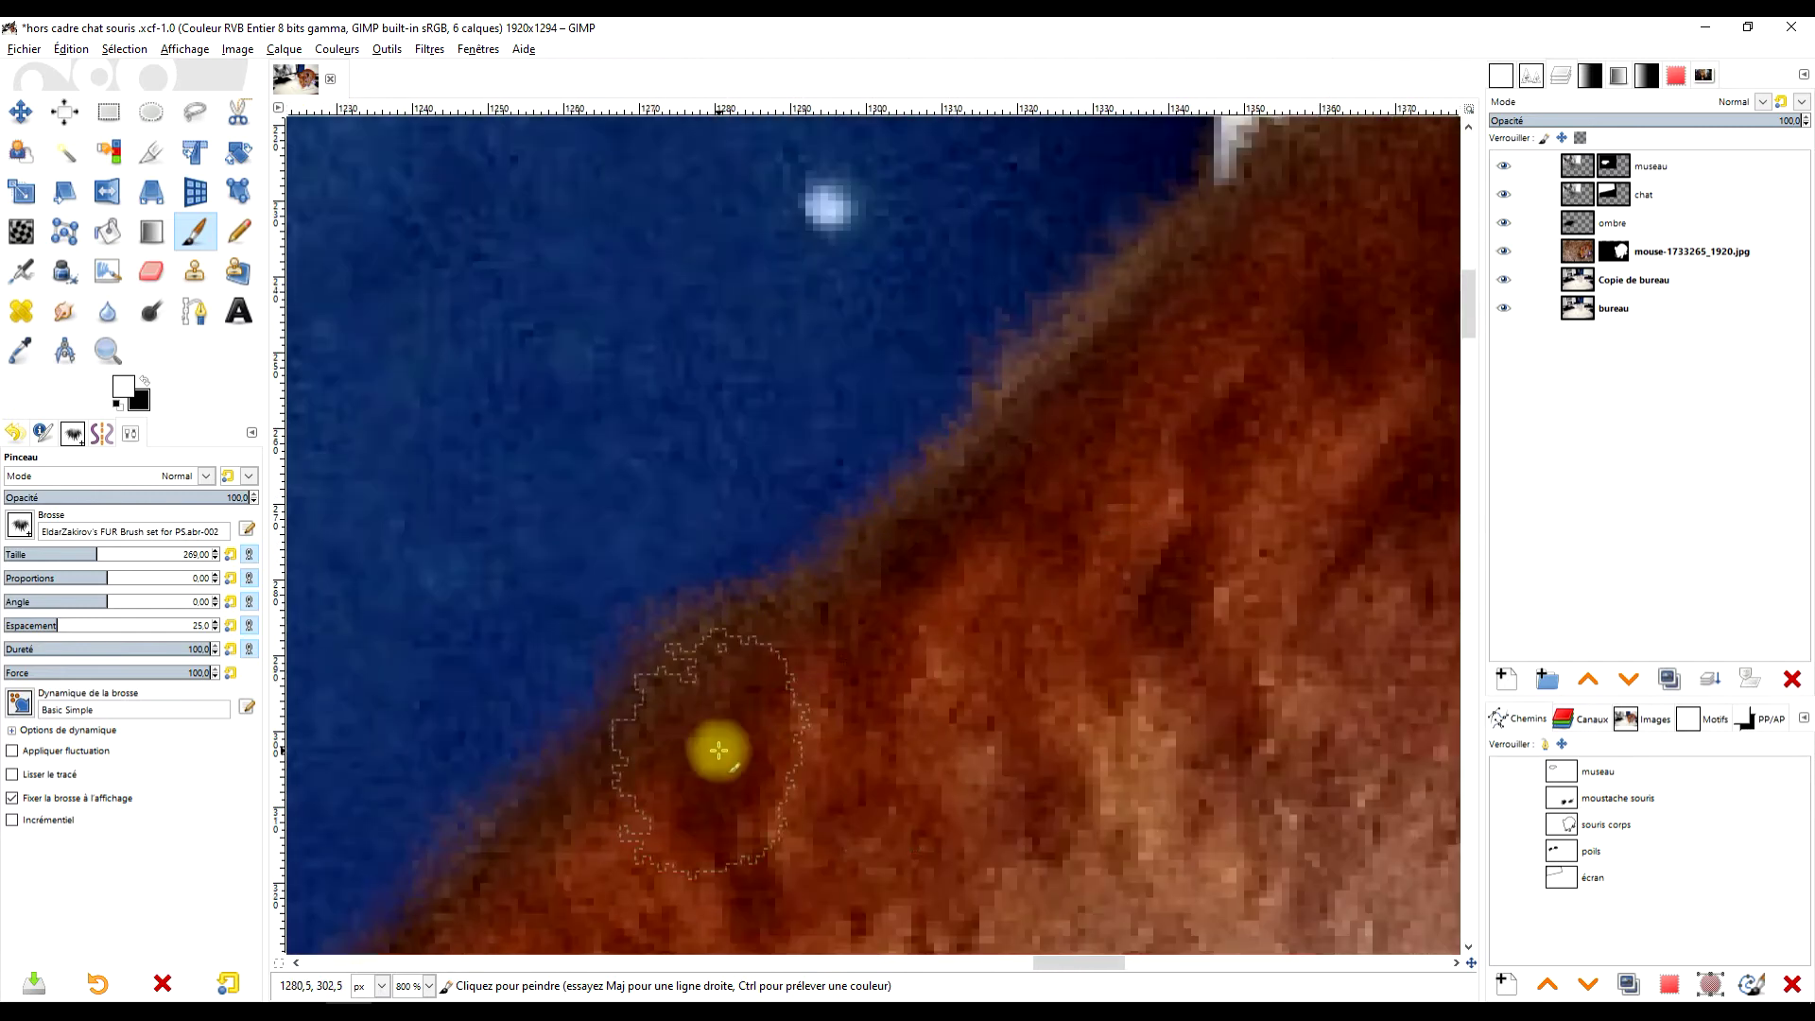
Paint fur on the mask around the left ear and down the right edge of the mouse's rump.
{"action": "scroll", "coordinate": [790, 750], "scroll_direction": "down", "scroll_amount": 10}
{"action": "scroll", "coordinate": [1063, 385], "scroll_direction": "left", "scroll_amount": 10}
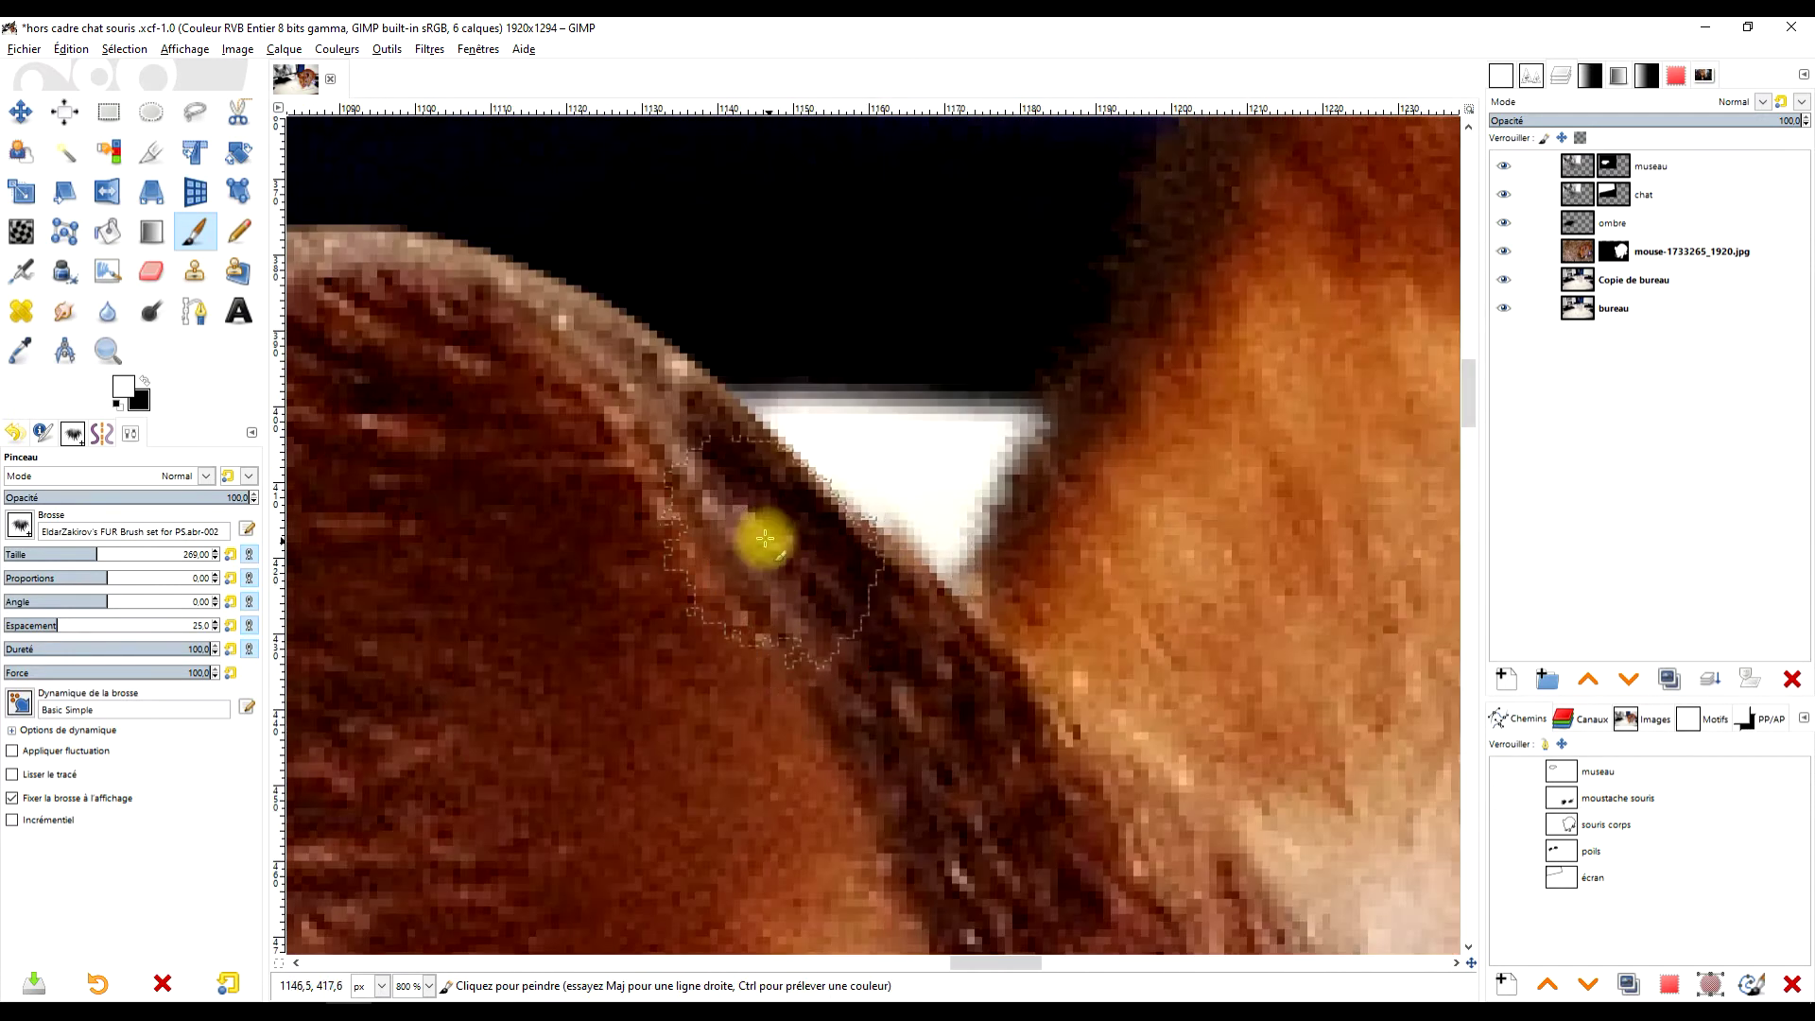
{"action": "scroll", "coordinate": [900, 385], "scroll_direction": "right", "scroll_amount": 15}
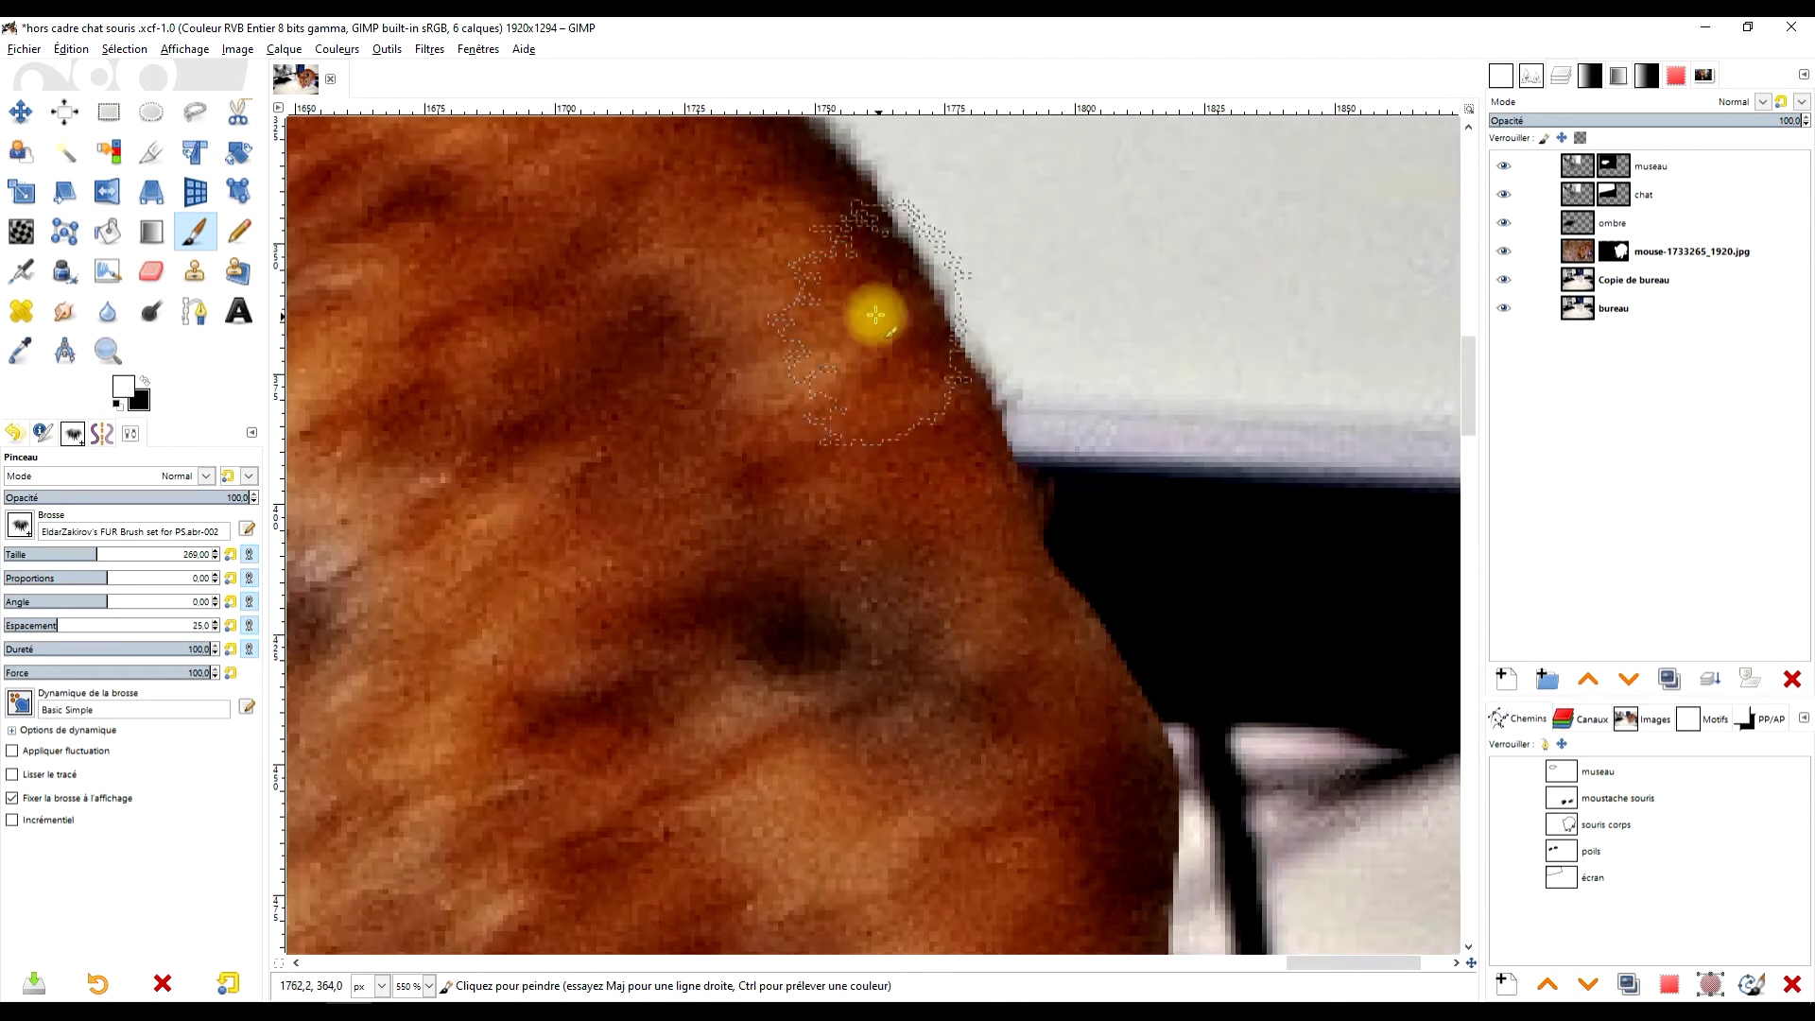
{"action": "key", "text": "minus"}
{"action": "scroll", "coordinate": [870, 344], "scroll_direction": "up", "scroll_amount": 5}
{"action": "scroll", "coordinate": [940, 367], "scroll_direction": "down", "scroll_amount": 5}
{"action": "scroll", "coordinate": [940, 367], "scroll_direction": "left", "scroll_amount": 1}
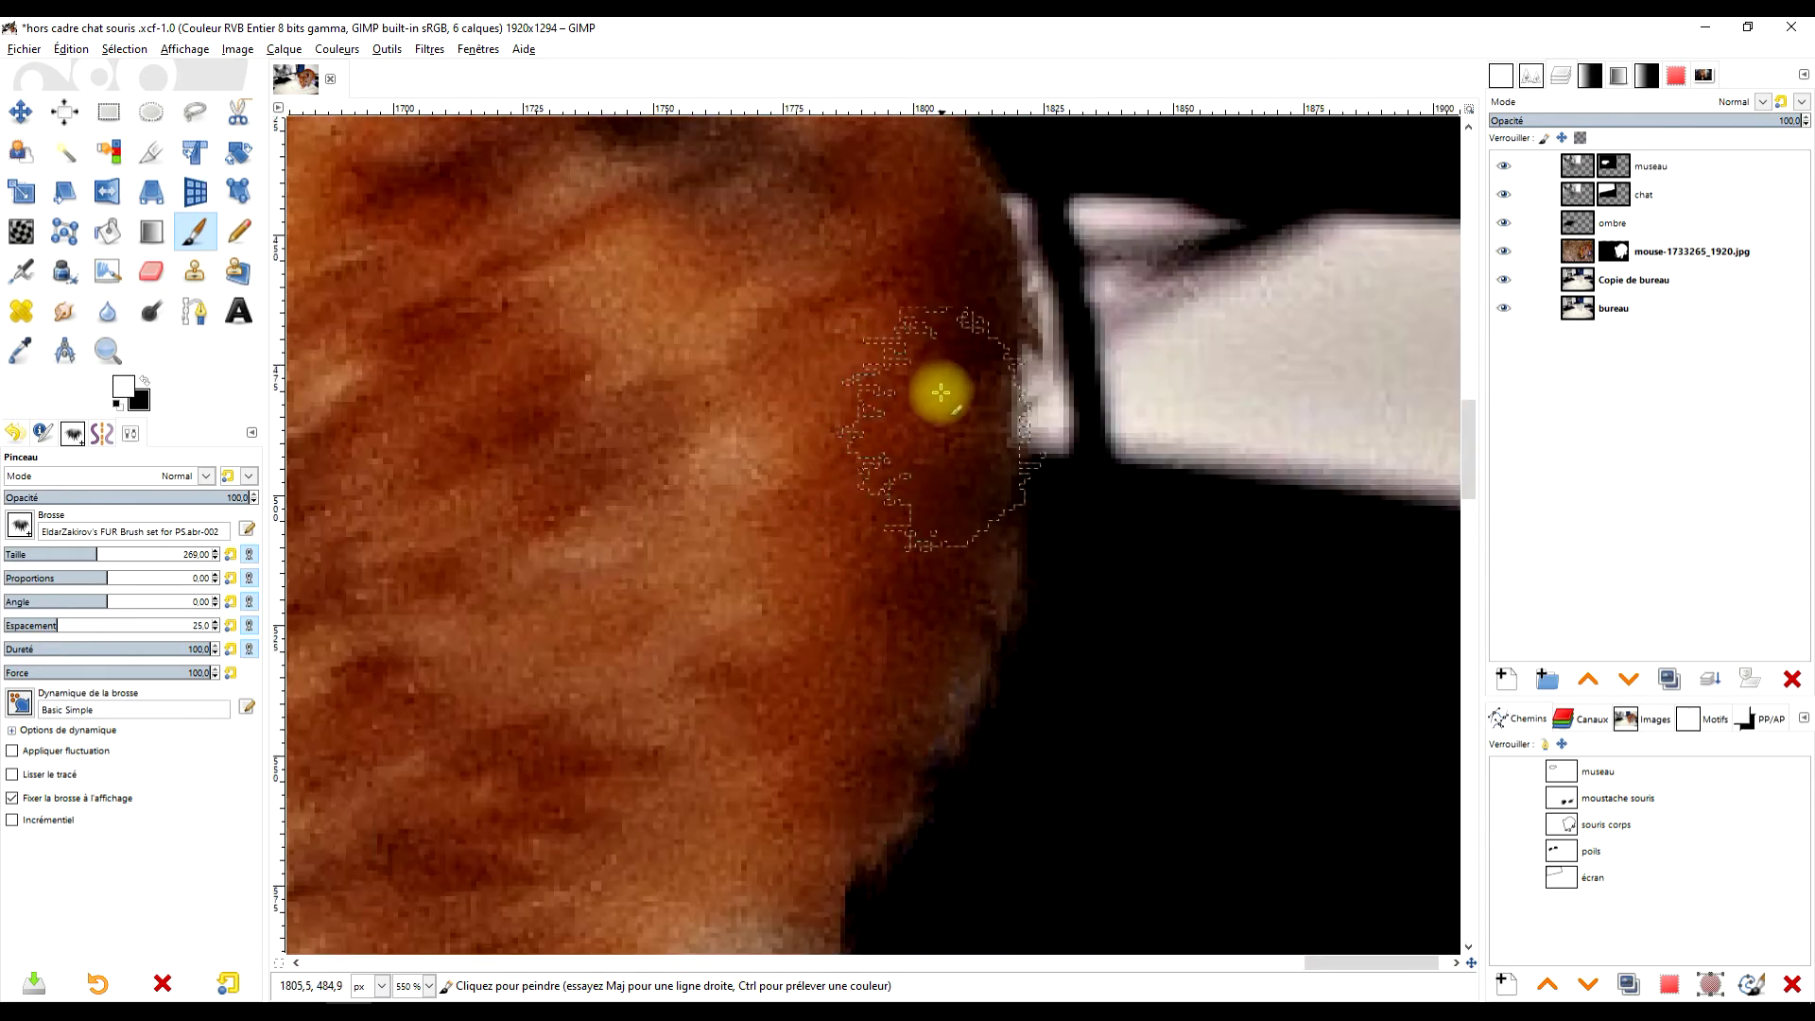
Give the mask a furry edge along the mouse's left cheek beside the mug.
{"action": "key", "text": "minus"}
{"action": "scroll", "coordinate": [953, 438], "scroll_direction": "left", "scroll_amount": 15}
{"action": "key", "text": "x"}
{"action": "left_click_drag", "start_coordinate": [712, 550], "coordinate": [835, 364]}
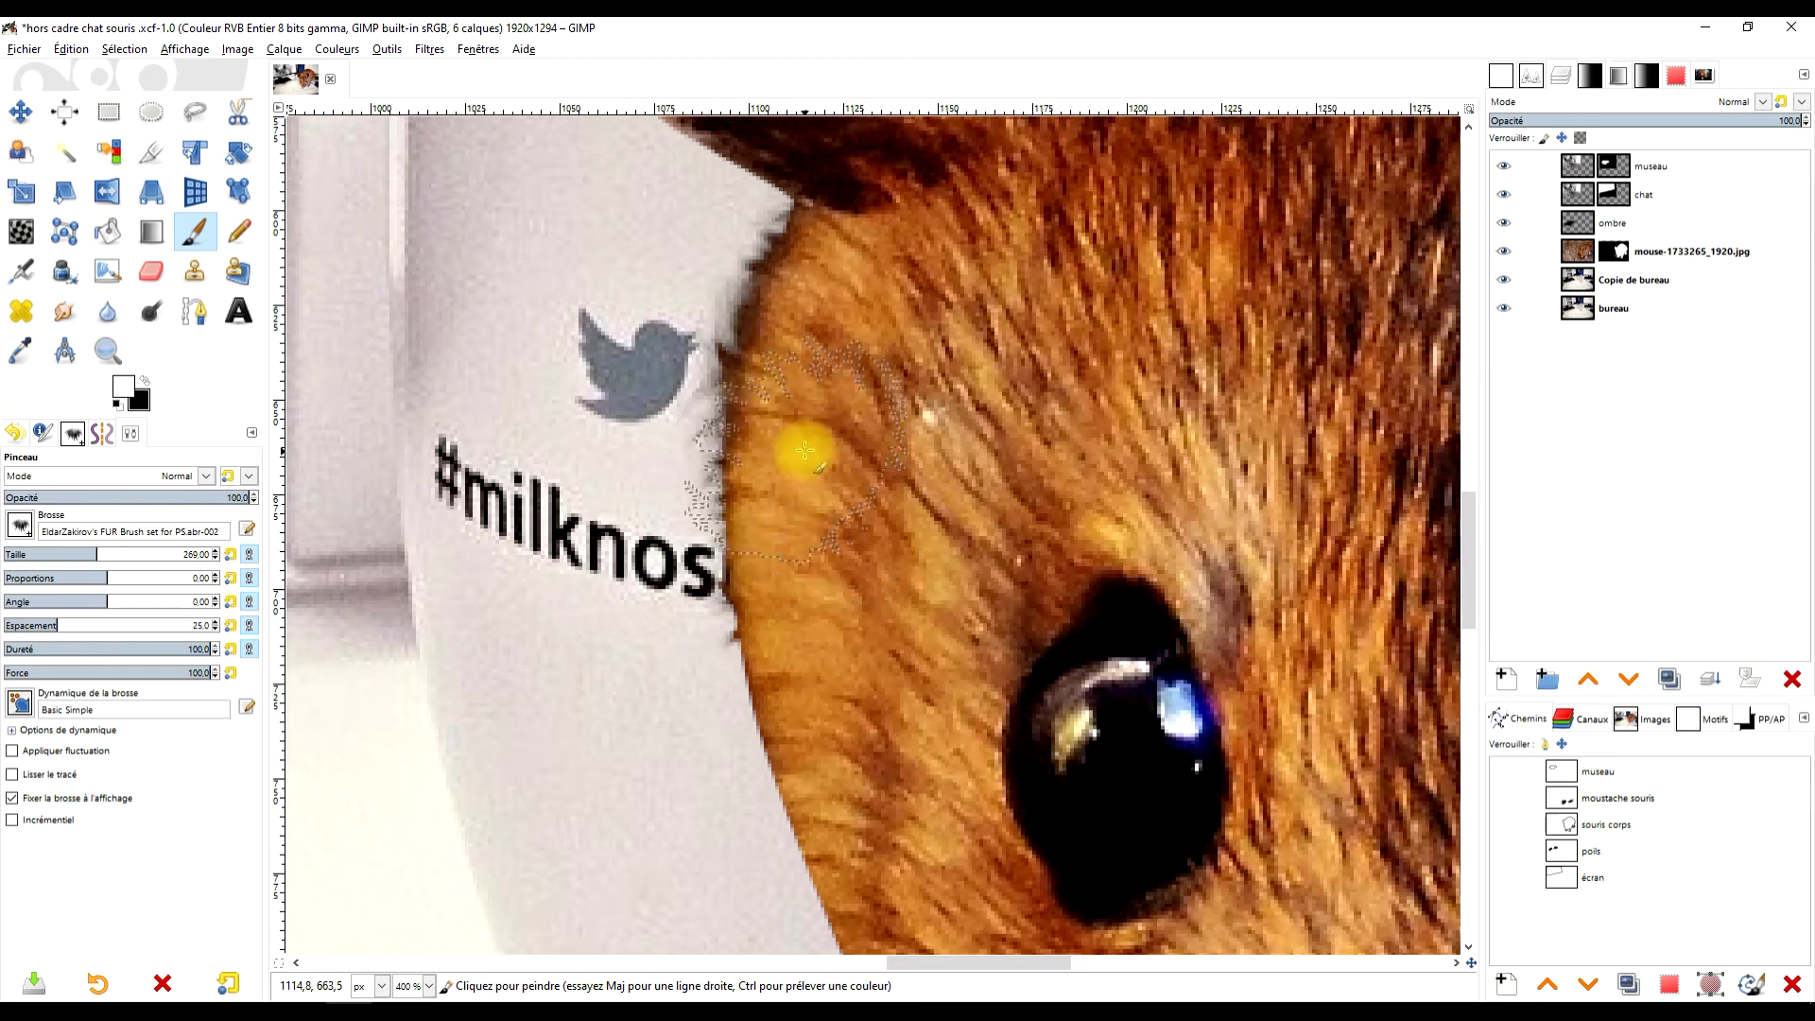
{"action": "scroll", "coordinate": [805, 425], "scroll_direction": "down", "scroll_amount": 4}
Reduce the brush size to 71 and paint finer fur on the mask along the lower cheek and muzzle.
{"action": "scroll", "coordinate": [883, 637], "scroll_direction": "down", "scroll_amount": 2}
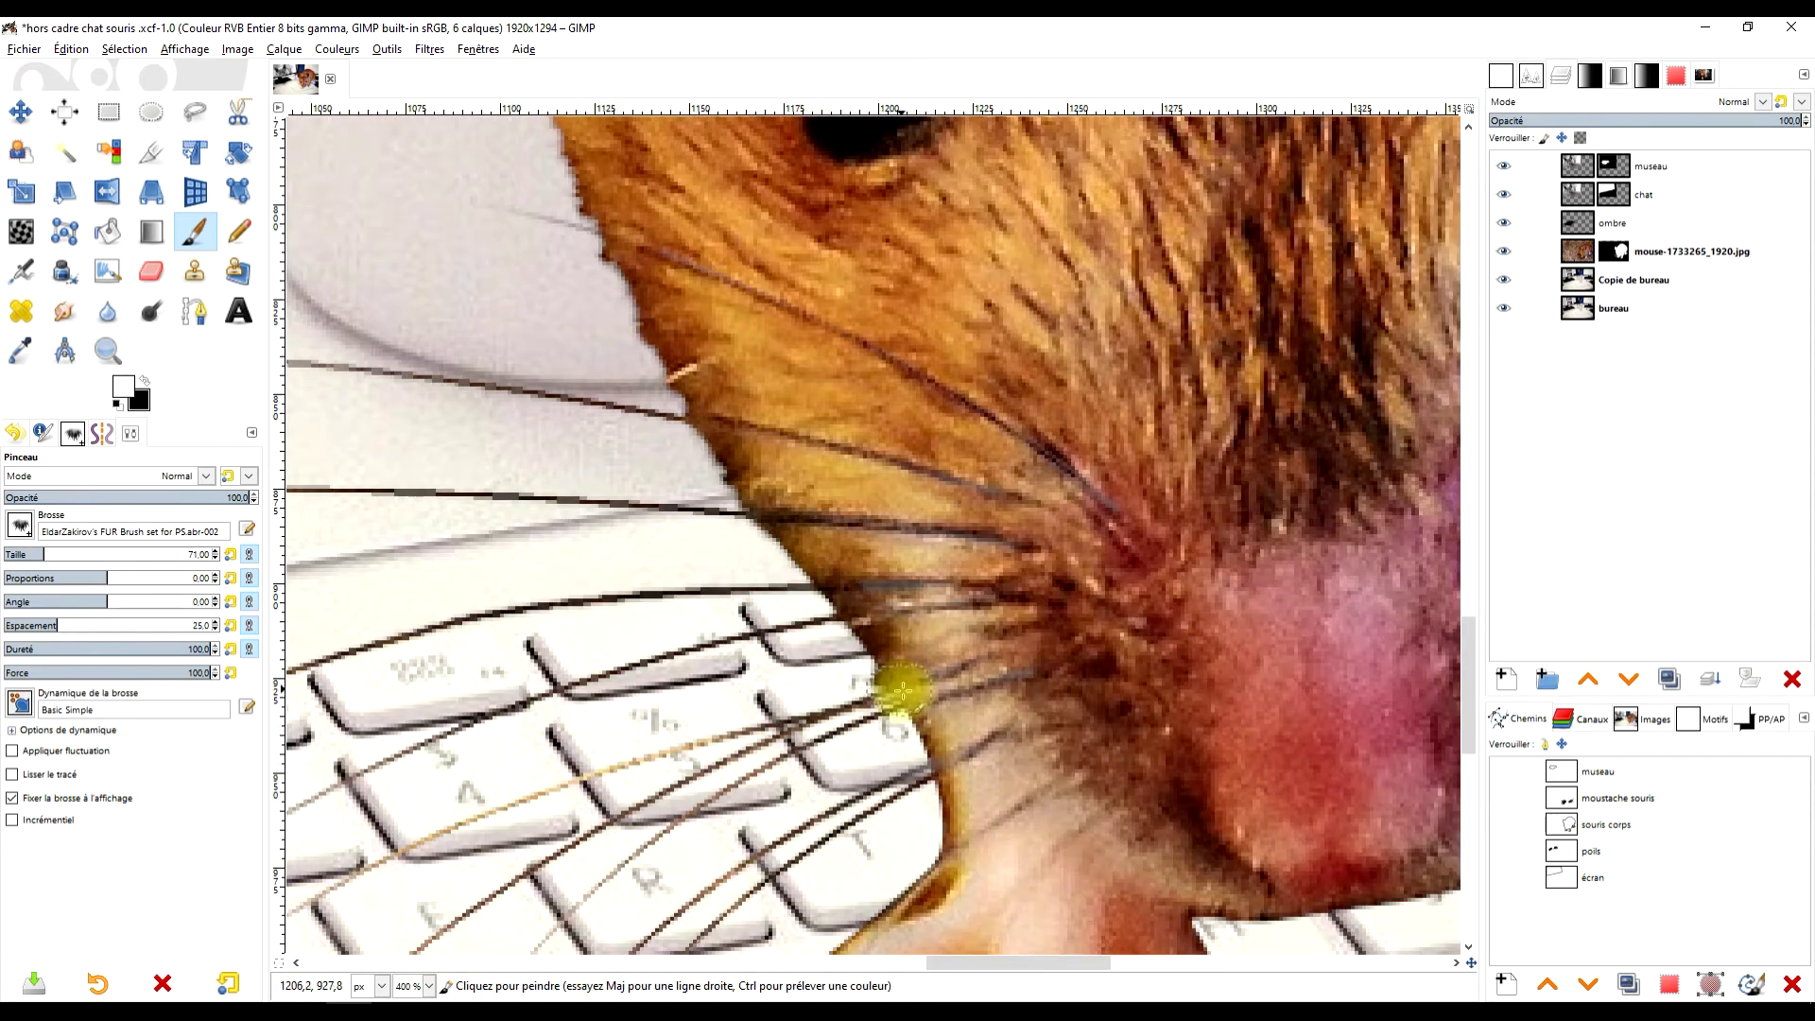
{"action": "left_click_drag", "start_coordinate": [883, 636], "coordinate": [851, 409]}
{"action": "scroll", "coordinate": [961, 369], "scroll_direction": "up", "scroll_amount": 1}
{"action": "scroll", "coordinate": [1308, 296], "scroll_direction": "up", "scroll_amount": 2}
{"action": "left_click_drag", "start_coordinate": [1447, 227], "coordinate": [1066, 615]}
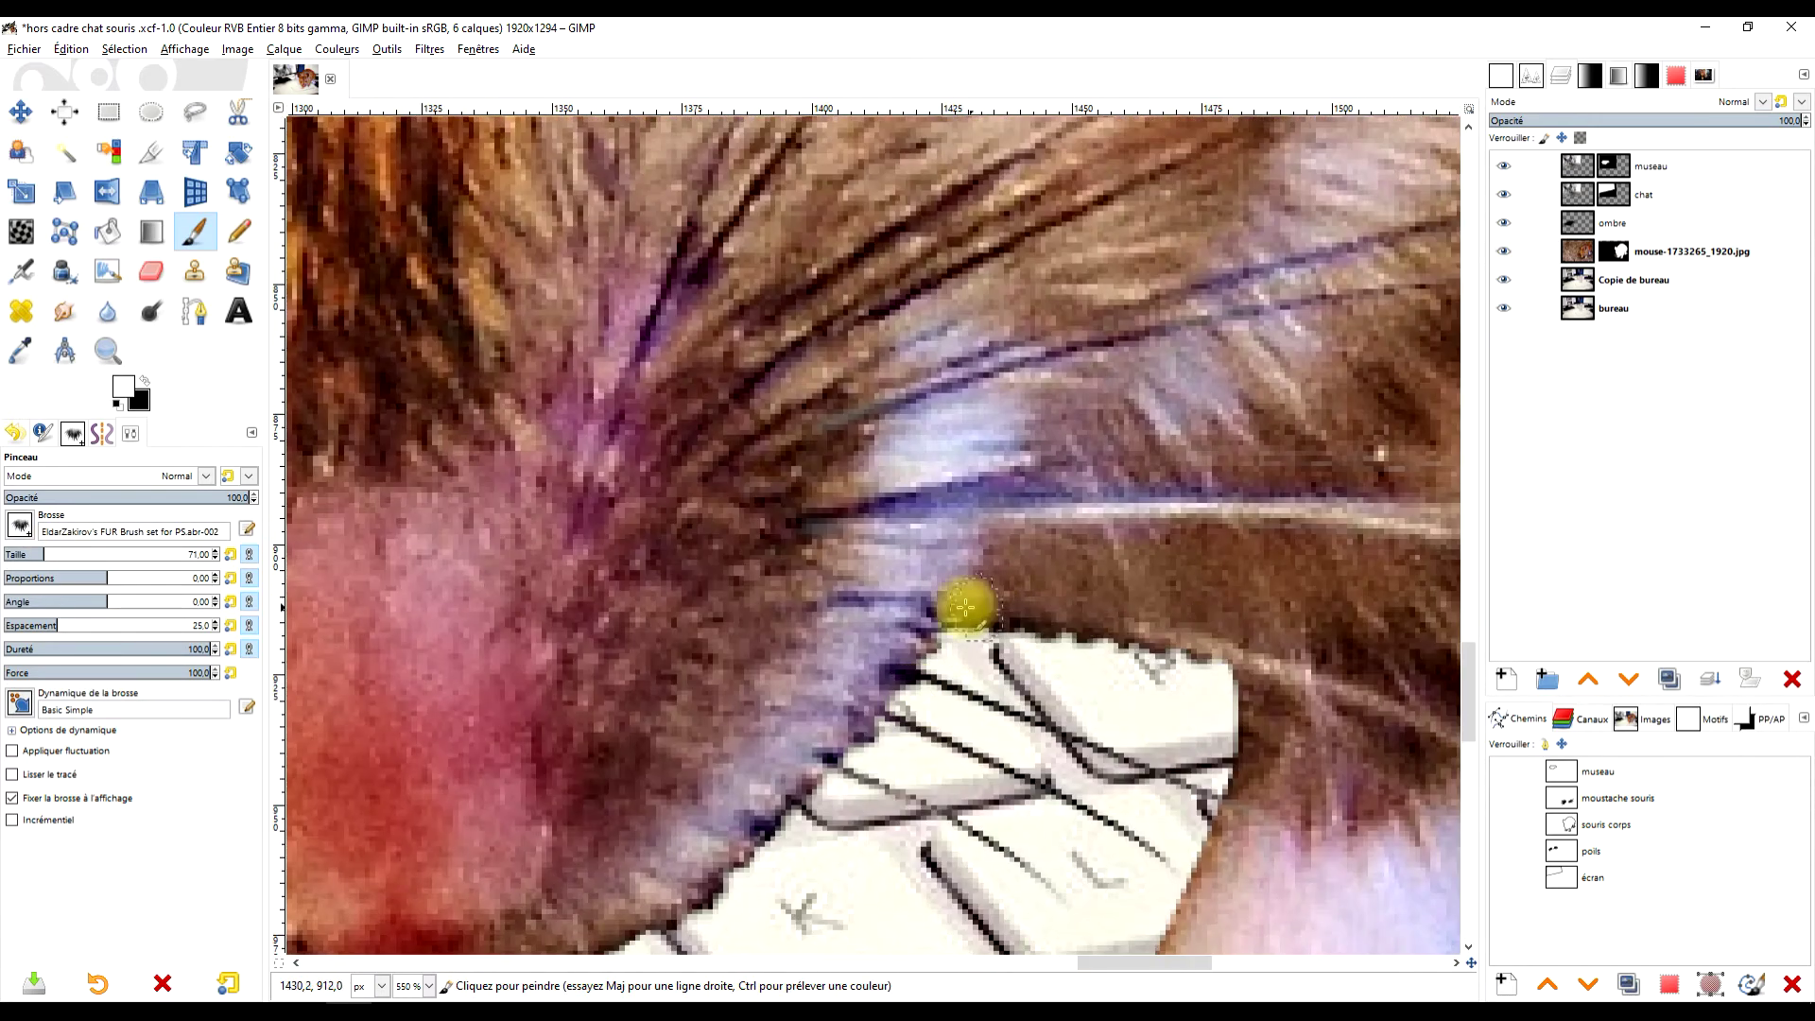
Touch up the fur edge on the mask with the small brush along the mouse's right flank and rump.
{"action": "scroll", "coordinate": [1066, 616], "scroll_direction": "down", "scroll_amount": 2}
{"action": "left_click_drag", "start_coordinate": [1390, 605], "coordinate": [847, 624]}
{"action": "left_click_drag", "start_coordinate": [1000, 391], "coordinate": [908, 778]}
{"action": "left_click_drag", "start_coordinate": [1094, 449], "coordinate": [1170, 753]}
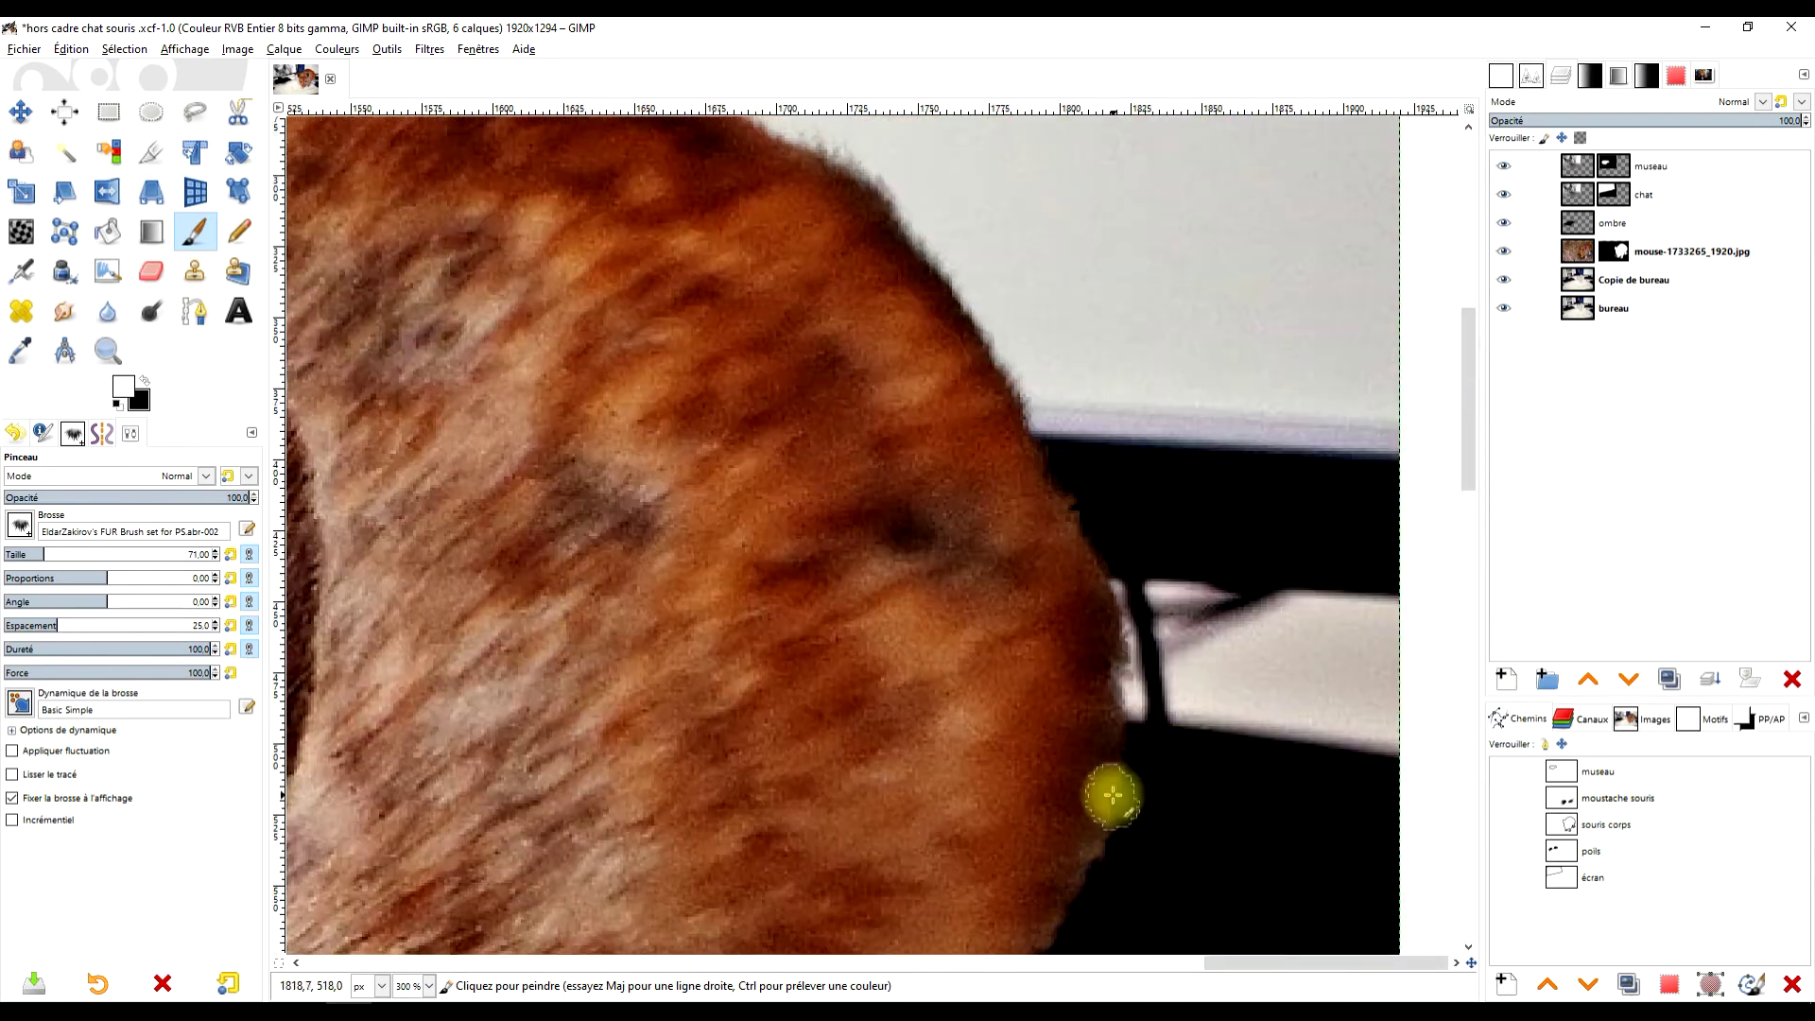
{"action": "scroll", "coordinate": [652, 291], "scroll_direction": "up", "scroll_amount": 2}
{"action": "scroll", "coordinate": [882, 716], "scroll_direction": "down", "scroll_amount": 6}
{"action": "scroll", "coordinate": [882, 715], "scroll_direction": "up", "scroll_amount": 8}
Refine the mask edges with the small fur brush around the hind leg and the front paws.
{"action": "left_click_drag", "start_coordinate": [766, 491], "coordinate": [758, 345]}
{"action": "scroll", "coordinate": [1074, 477], "scroll_direction": "down", "scroll_amount": 3}
{"action": "scroll", "coordinate": [961, 637], "scroll_direction": "up", "scroll_amount": 2}
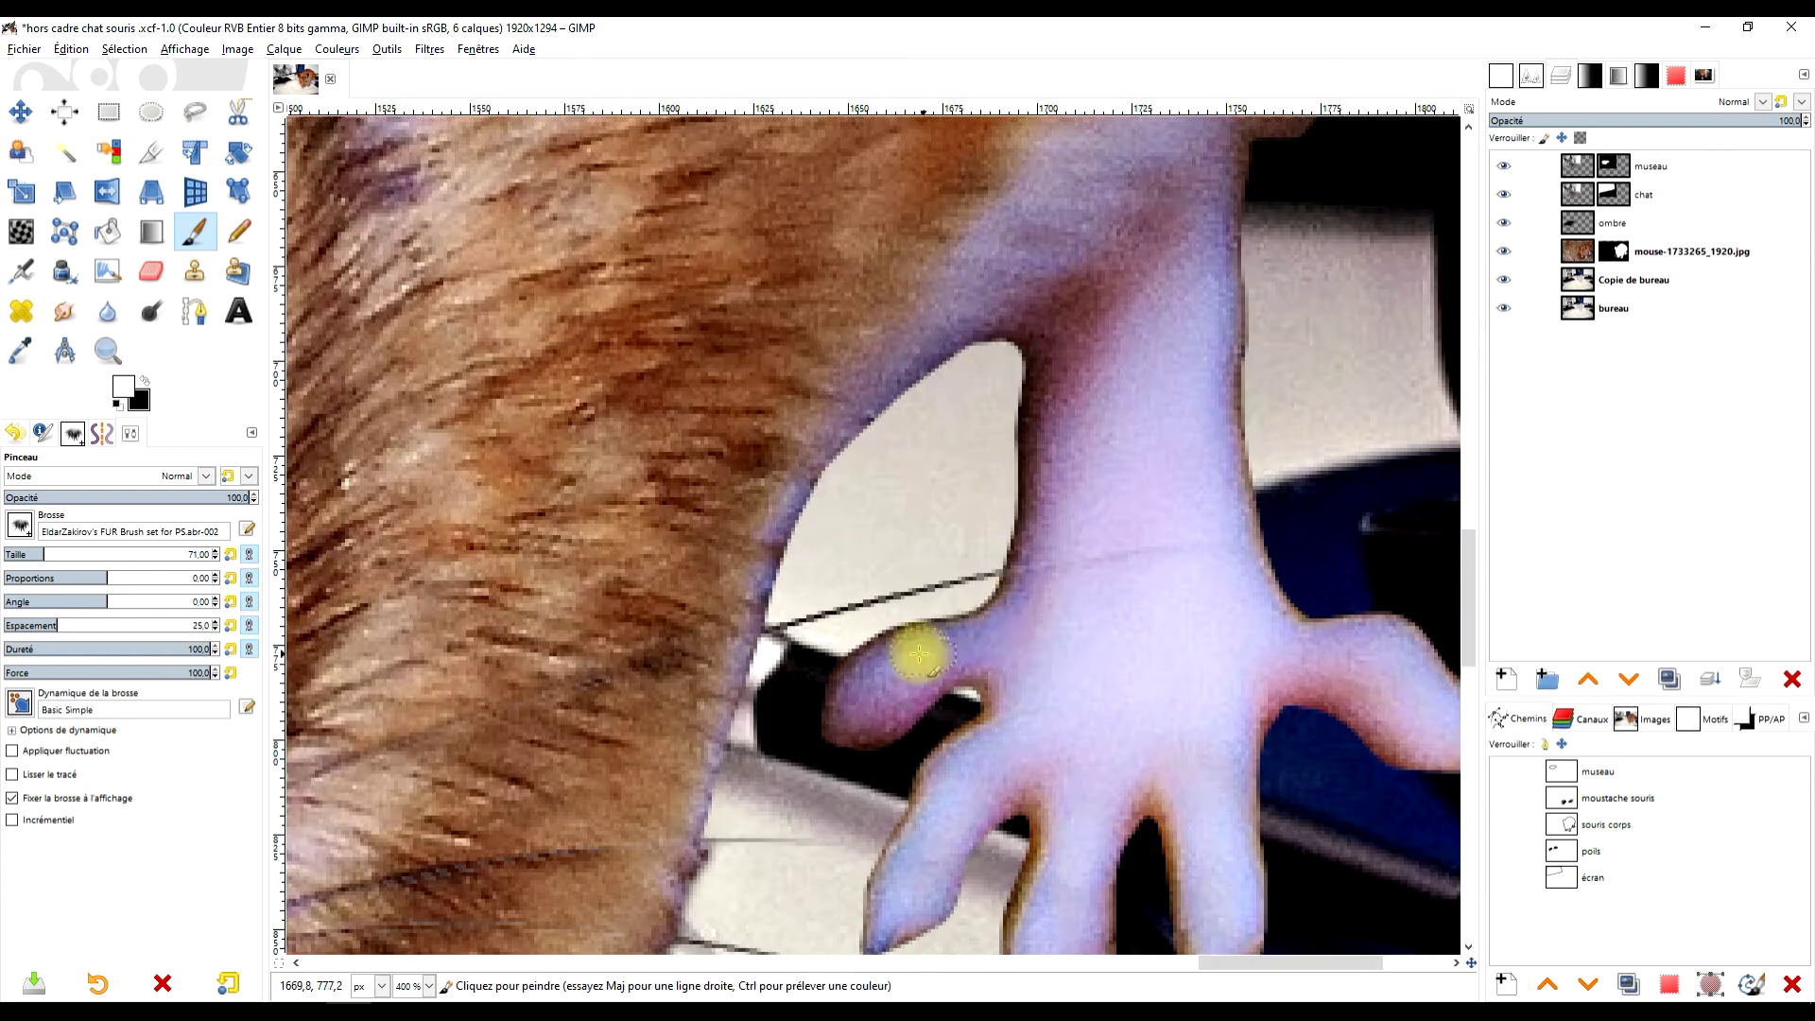
{"action": "scroll", "coordinate": [1227, 515], "scroll_direction": "up", "scroll_amount": 1}
{"action": "scroll", "coordinate": [1097, 605], "scroll_direction": "down", "scroll_amount": 6}
{"action": "scroll", "coordinate": [1097, 606], "scroll_direction": "left", "scroll_amount": 4}
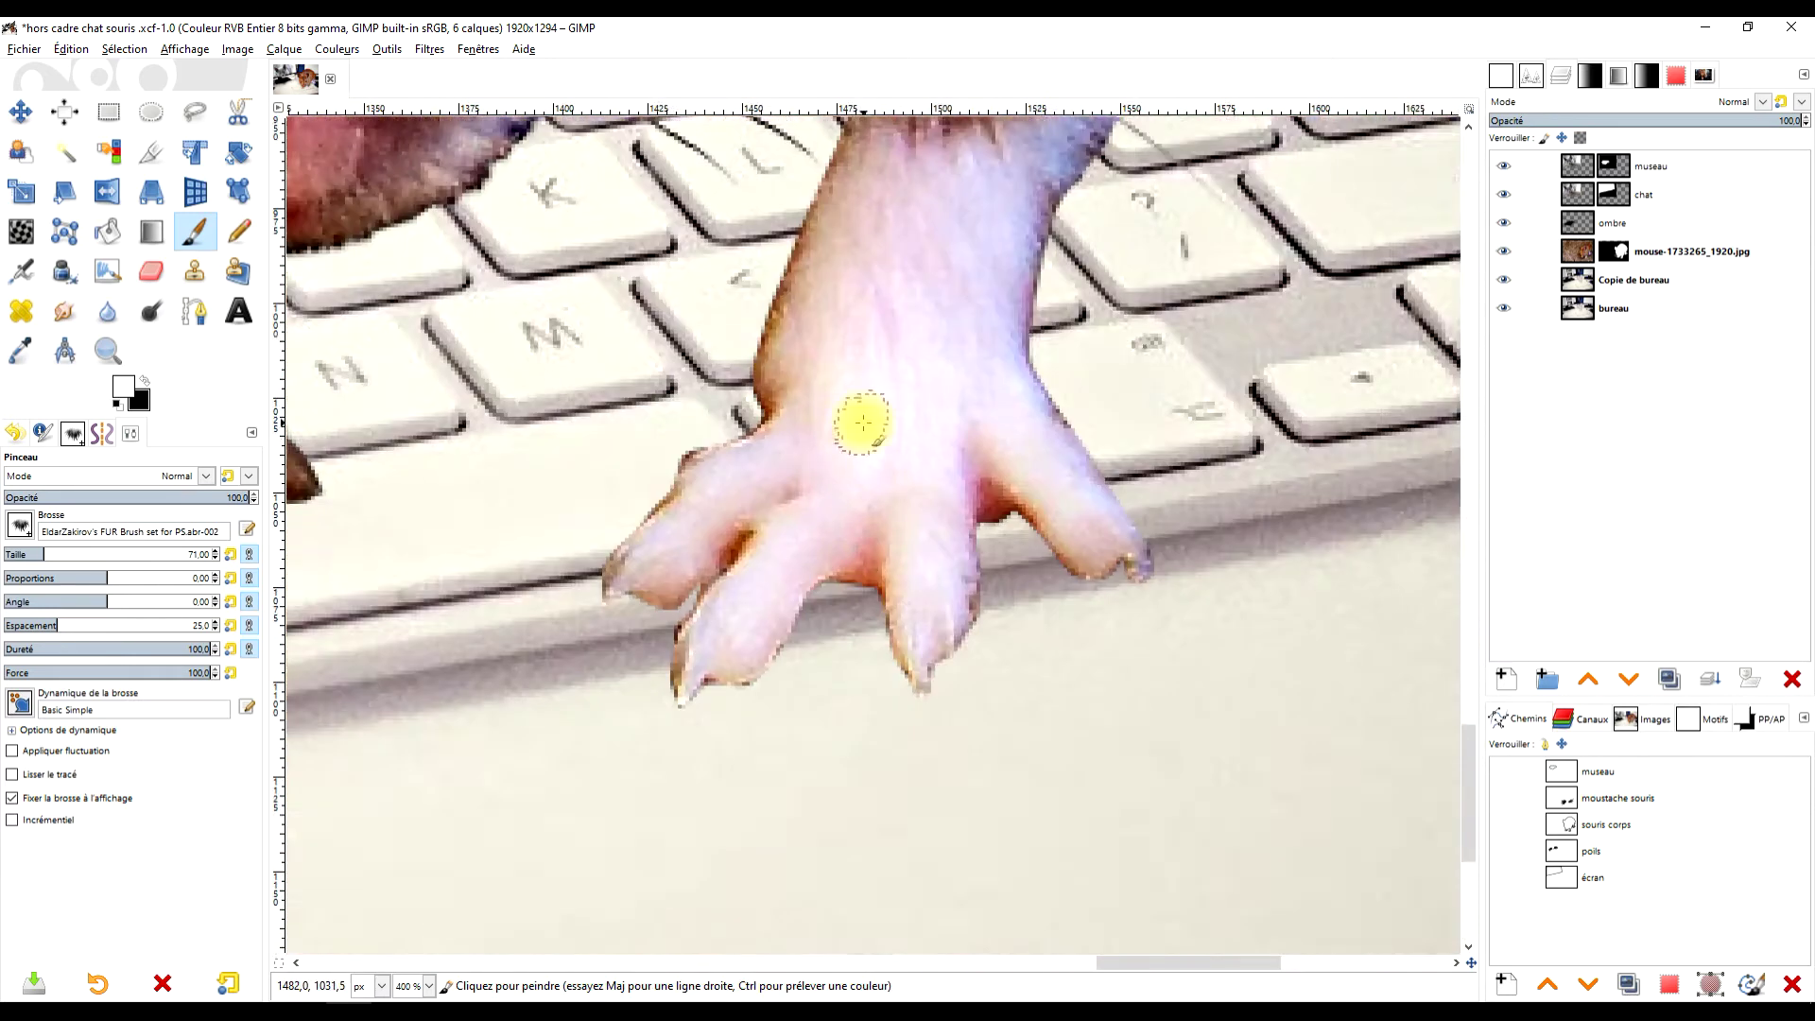
{"action": "scroll", "coordinate": [832, 556], "scroll_direction": "up", "scroll_amount": 1}
{"action": "scroll", "coordinate": [729, 507], "scroll_direction": "left", "scroll_amount": 4}
{"action": "scroll", "coordinate": [1317, 446], "scroll_direction": "down", "scroll_amount": 3}
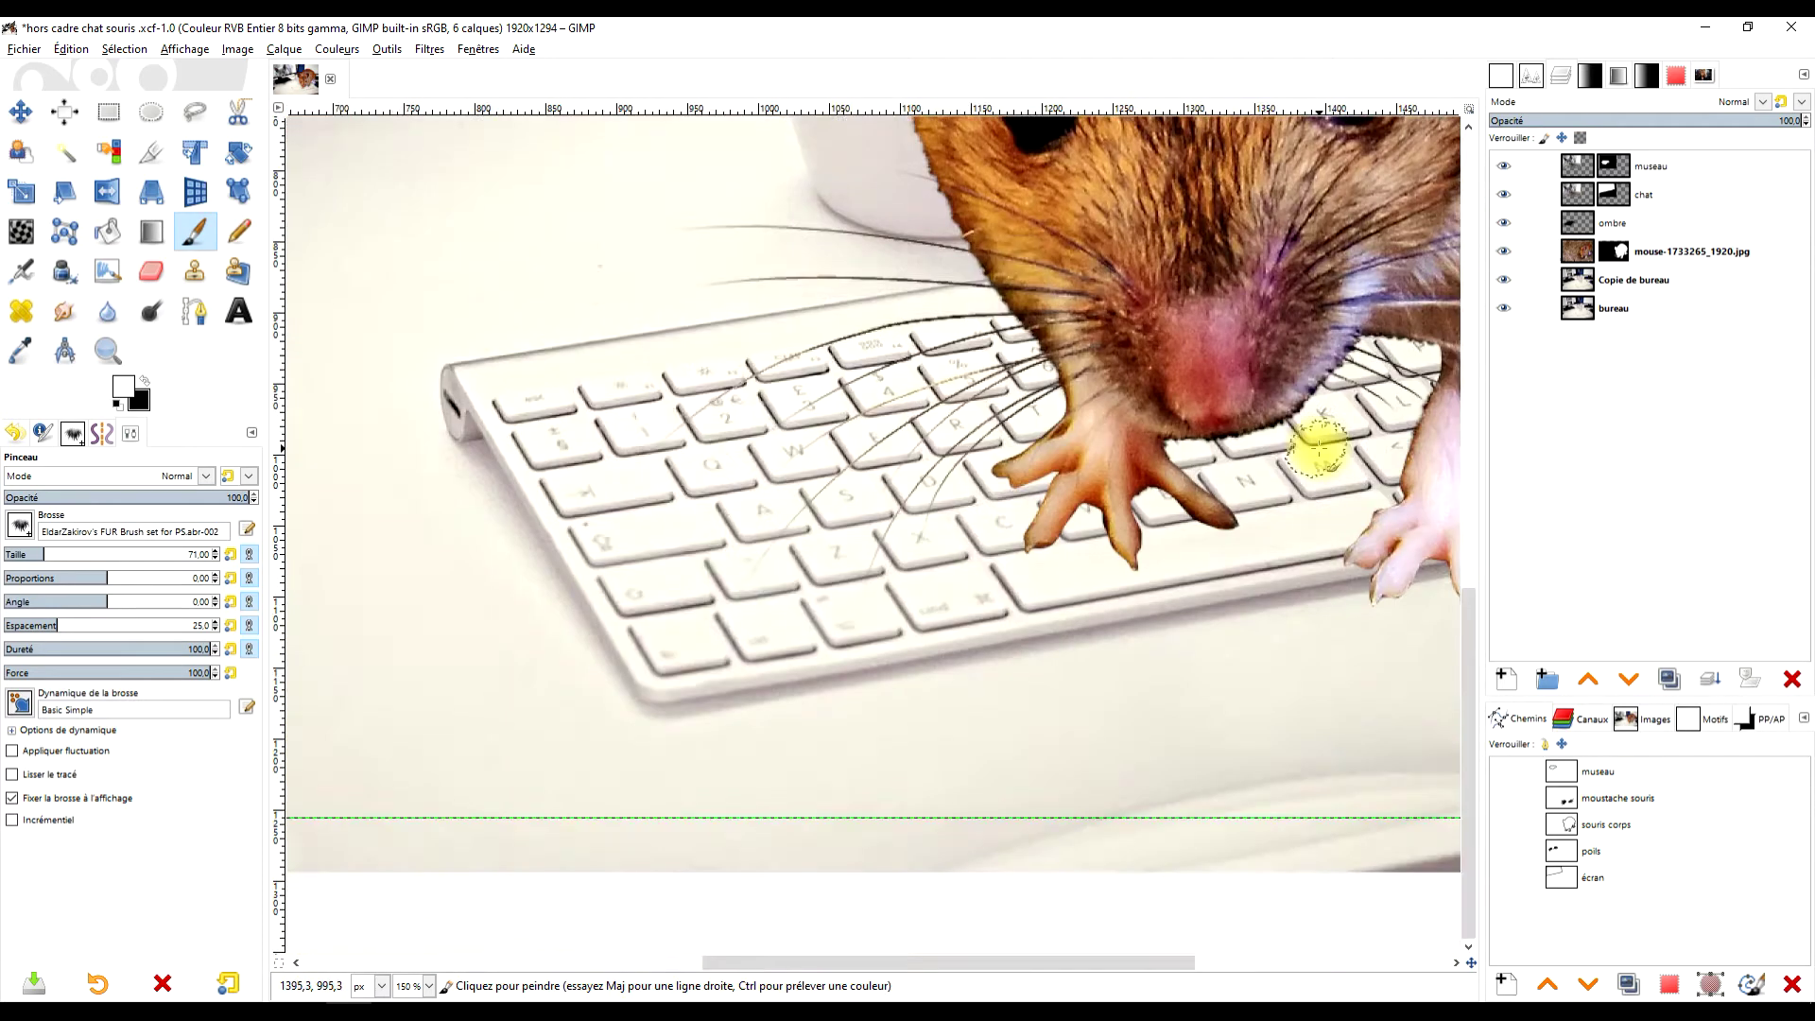
Start a Unified Transform on the mouse photo layer and scale it down proportionally to about 27%.
{"action": "scroll", "coordinate": [750, 304], "scroll_direction": "up", "scroll_amount": 2}
{"action": "scroll", "coordinate": [811, 425], "scroll_direction": "up", "scroll_amount": 1}
{"action": "scroll", "coordinate": [810, 425], "scroll_direction": "down", "scroll_amount": 5}
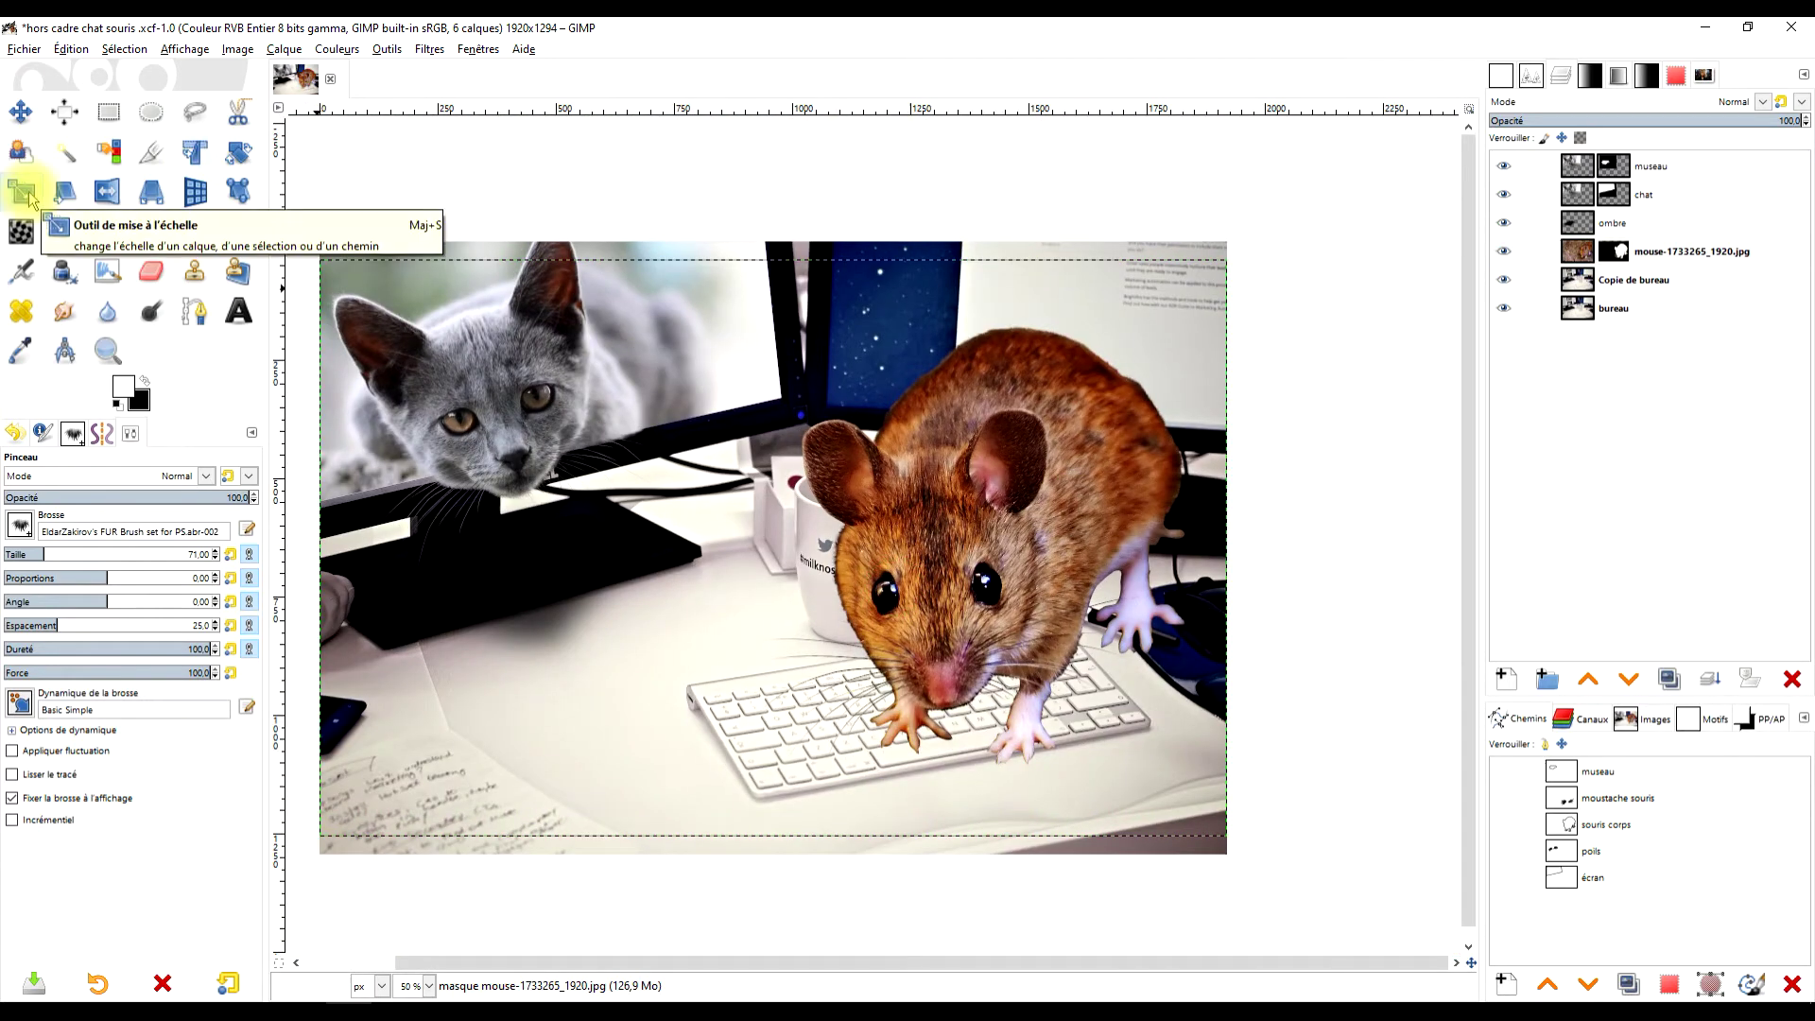
{"action": "left_click", "coordinate": [194, 154]}
{"action": "left_click", "coordinate": [1580, 252]}
{"action": "left_click", "coordinate": [973, 475]}
{"action": "left_click_drag", "start_coordinate": [323, 262], "coordinate": [787, 556]}
{"action": "left_click_drag", "start_coordinate": [1144, 714], "coordinate": [695, 760]}
Move the mouse onto the desk left of the keyboard, fine-tune its scale to about 25%, and apply the transformation.
{"action": "scroll", "coordinate": [695, 761], "scroll_direction": "up", "scroll_amount": 2}
{"action": "left_click_drag", "start_coordinate": [695, 760], "coordinate": [916, 466]}
{"action": "scroll", "coordinate": [942, 832], "scroll_direction": "down", "scroll_amount": 2}
{"action": "left_click_drag", "start_coordinate": [1017, 774], "coordinate": [987, 652]}
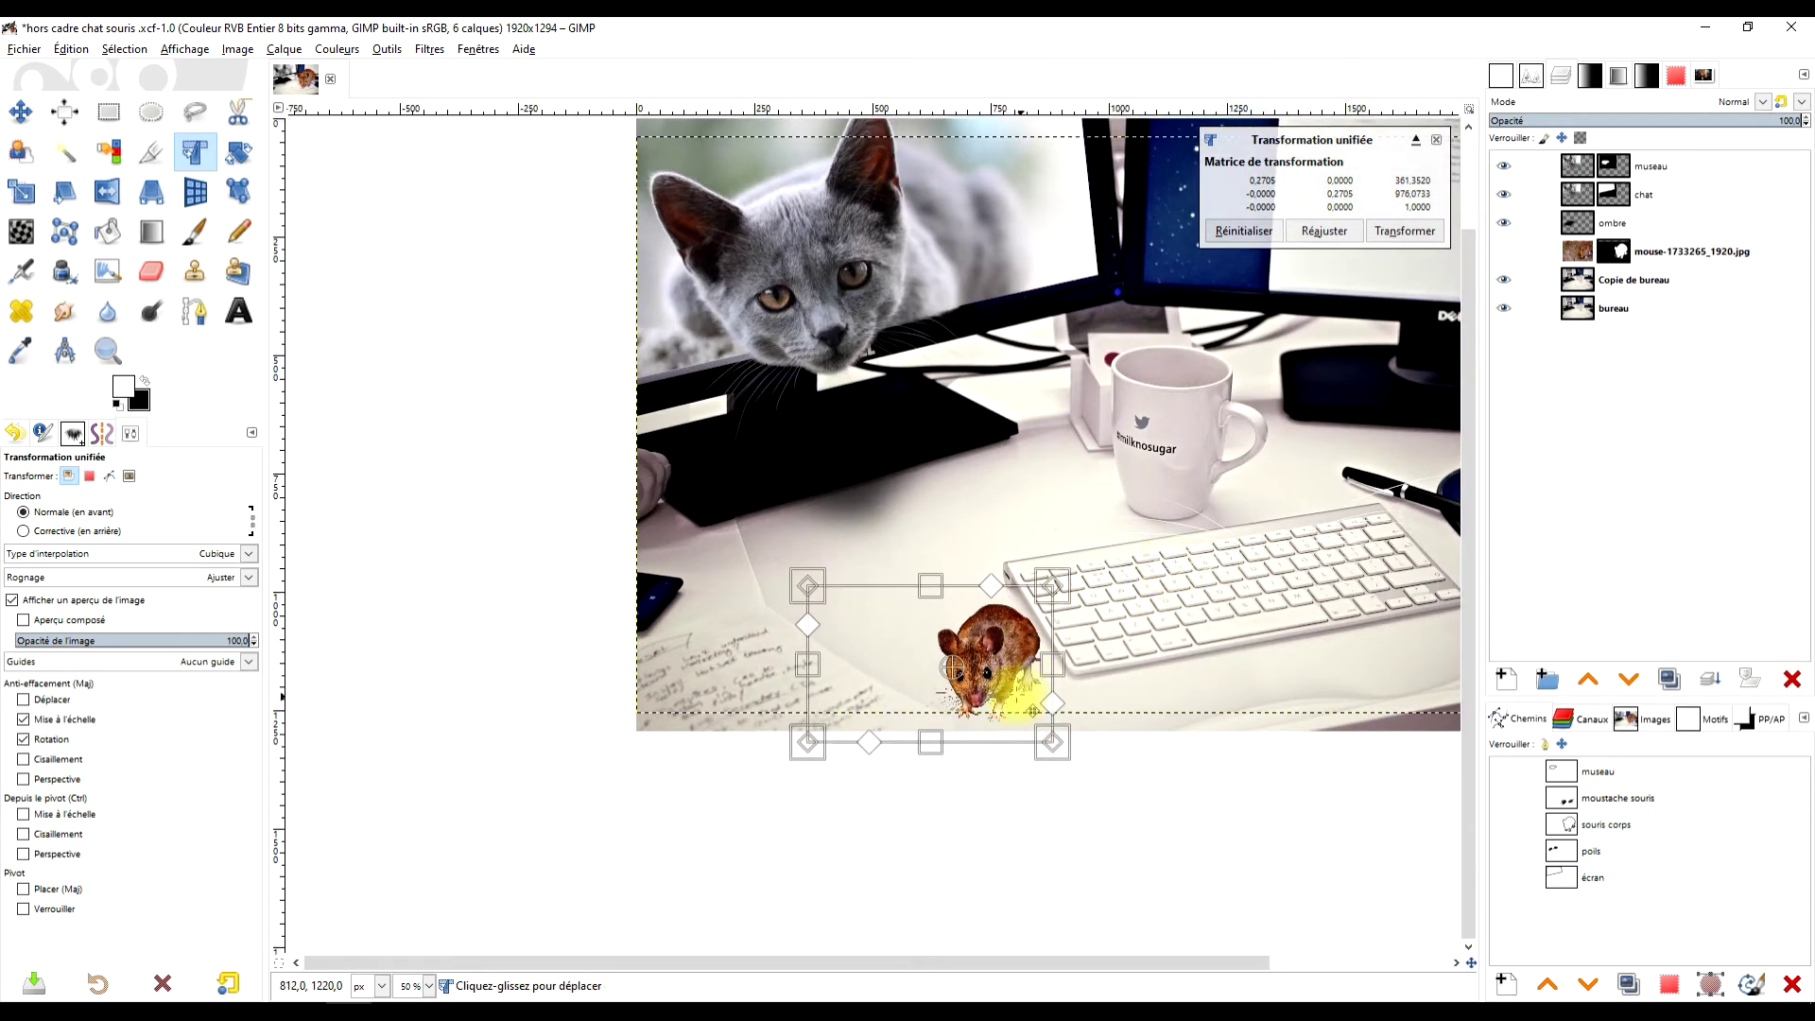
{"action": "scroll", "coordinate": [1033, 698], "scroll_direction": "up", "scroll_amount": 1}
{"action": "left_click_drag", "start_coordinate": [1041, 738], "coordinate": [1033, 732]}
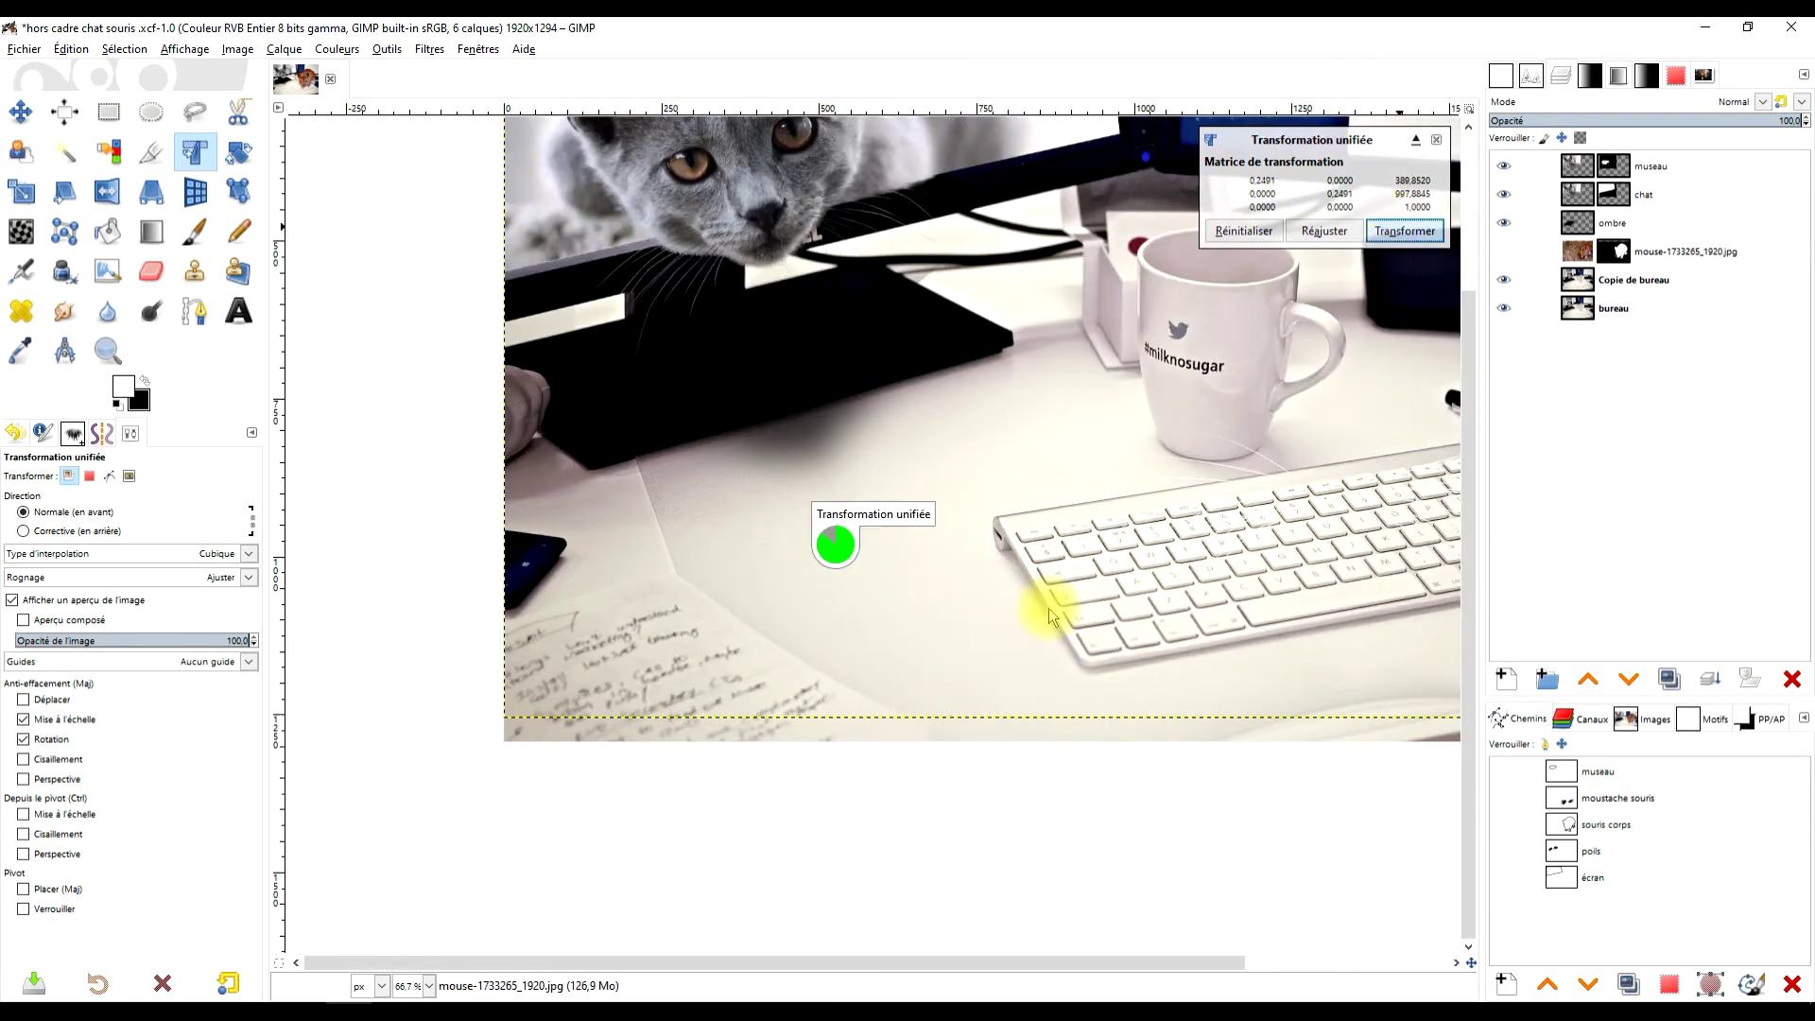
Save the image and draw a rectangular selection of about 270 × 252 px closely around the small mouse.
{"action": "key", "text": "ctrl+s"}
{"action": "scroll", "coordinate": [1106, 488], "scroll_direction": "down", "scroll_amount": 1}
{"action": "key", "text": "r"}
{"action": "left_click_drag", "start_coordinate": [682, 343], "coordinate": [1002, 652]}
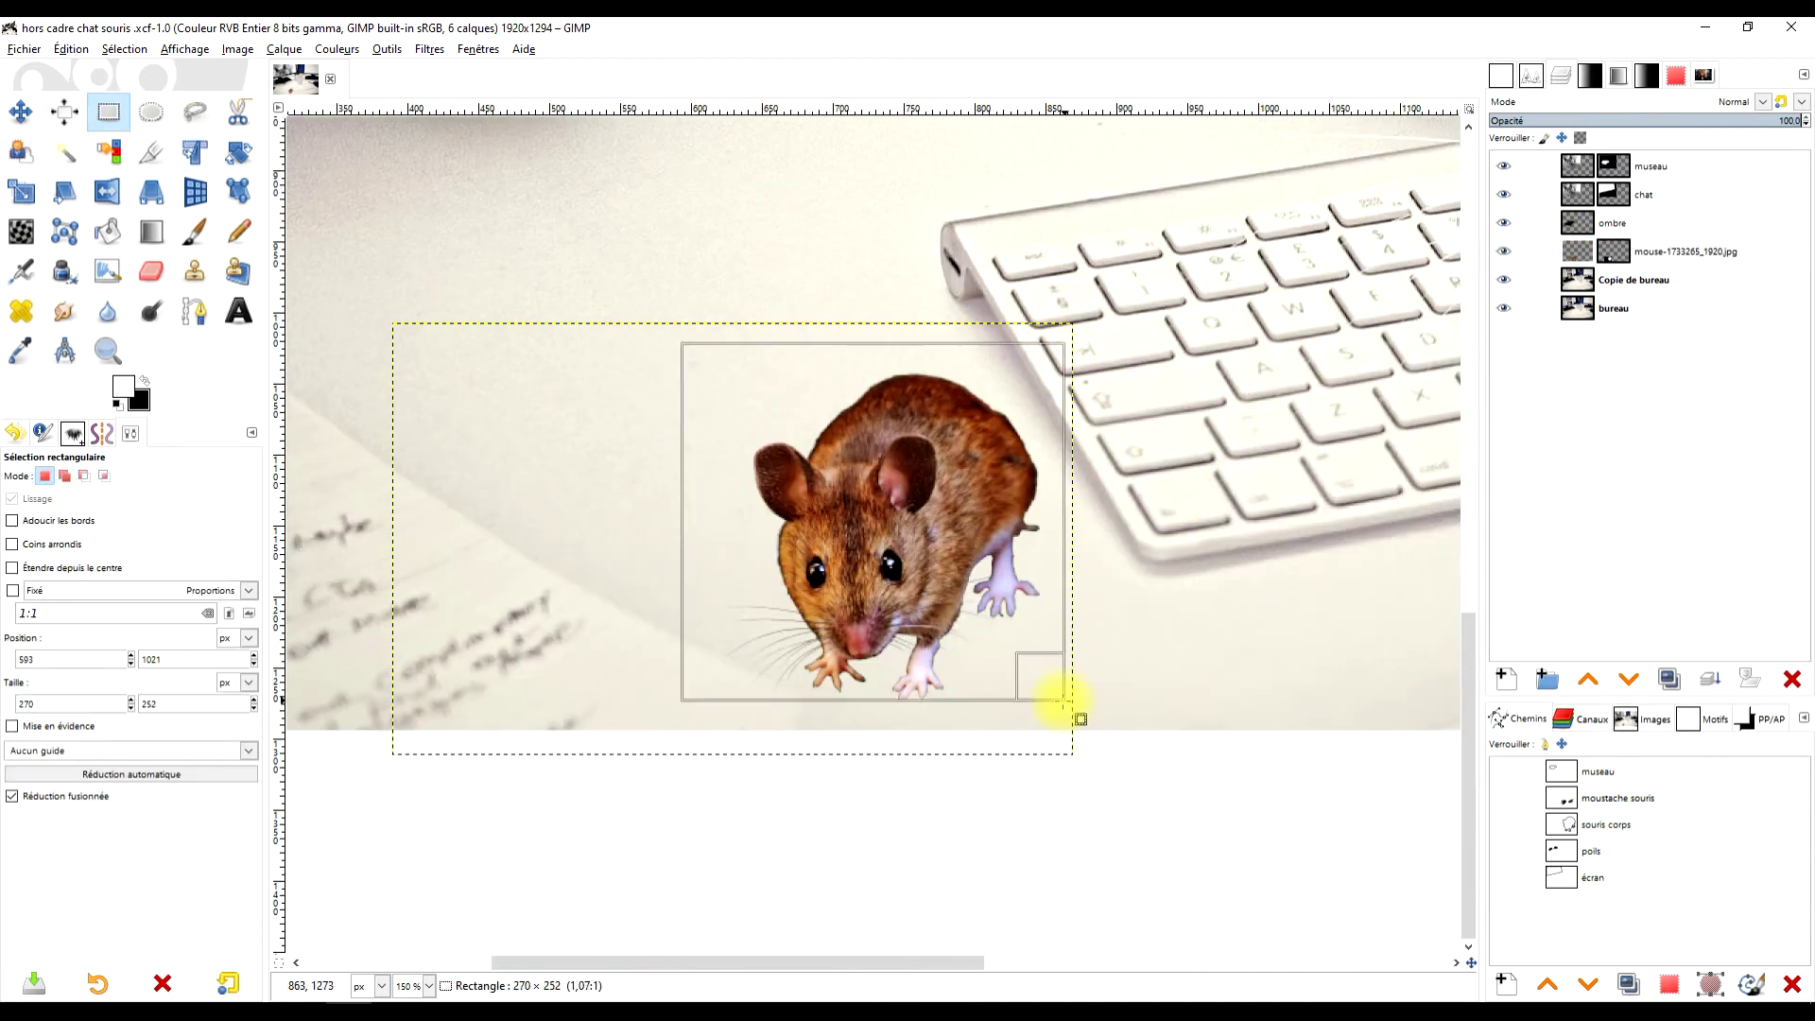
Discard the rectangular selection around the mouse and create a new image-sized ombre layer directly above the desk copy.
{"action": "left_click_drag", "start_coordinate": [1053, 707], "coordinate": [1053, 709]}
{"action": "left_click_drag", "start_coordinate": [466, 222], "coordinate": [1158, 723]}
{"action": "left_click", "coordinate": [1210, 348]}
{"action": "left_click", "coordinate": [1506, 679]}
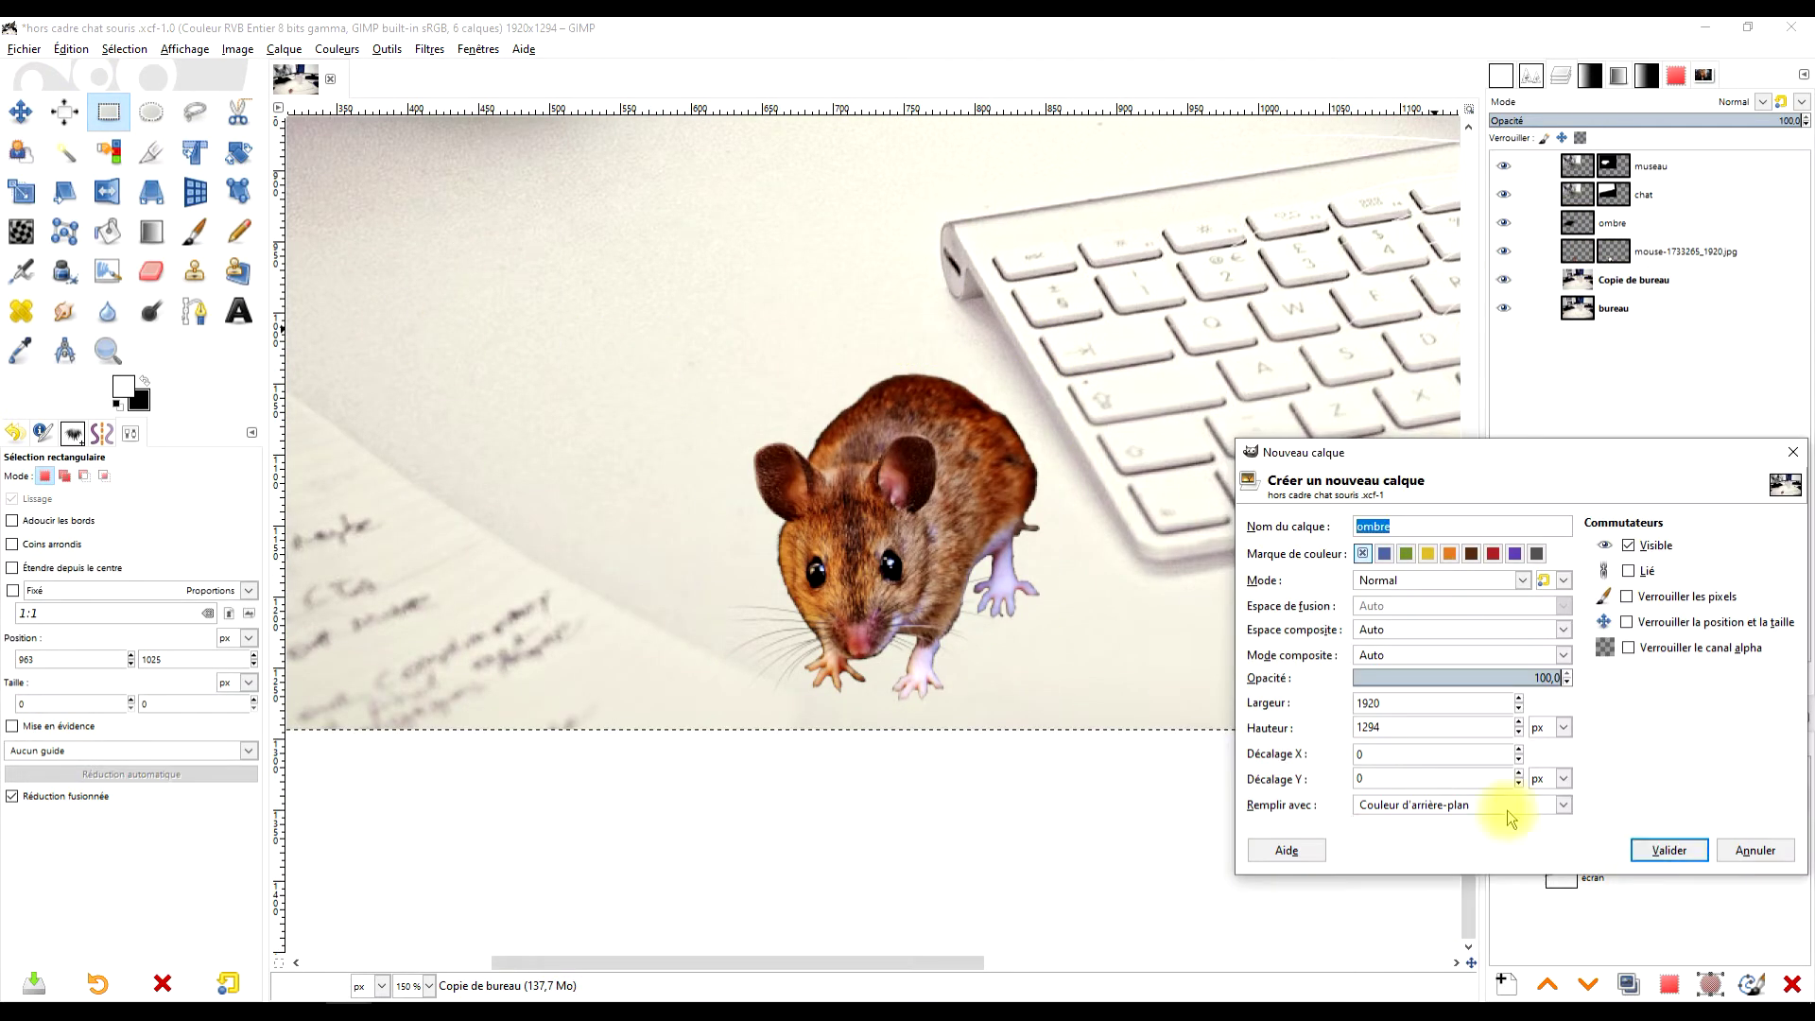
{"action": "left_click", "coordinate": [1669, 850]}
Copy the mouse photo's layer mask and paste it as a floating selection onto the ombre #1 layer.
{"action": "left_click", "coordinate": [1613, 251]}
{"action": "right_click", "coordinate": [1578, 251]}
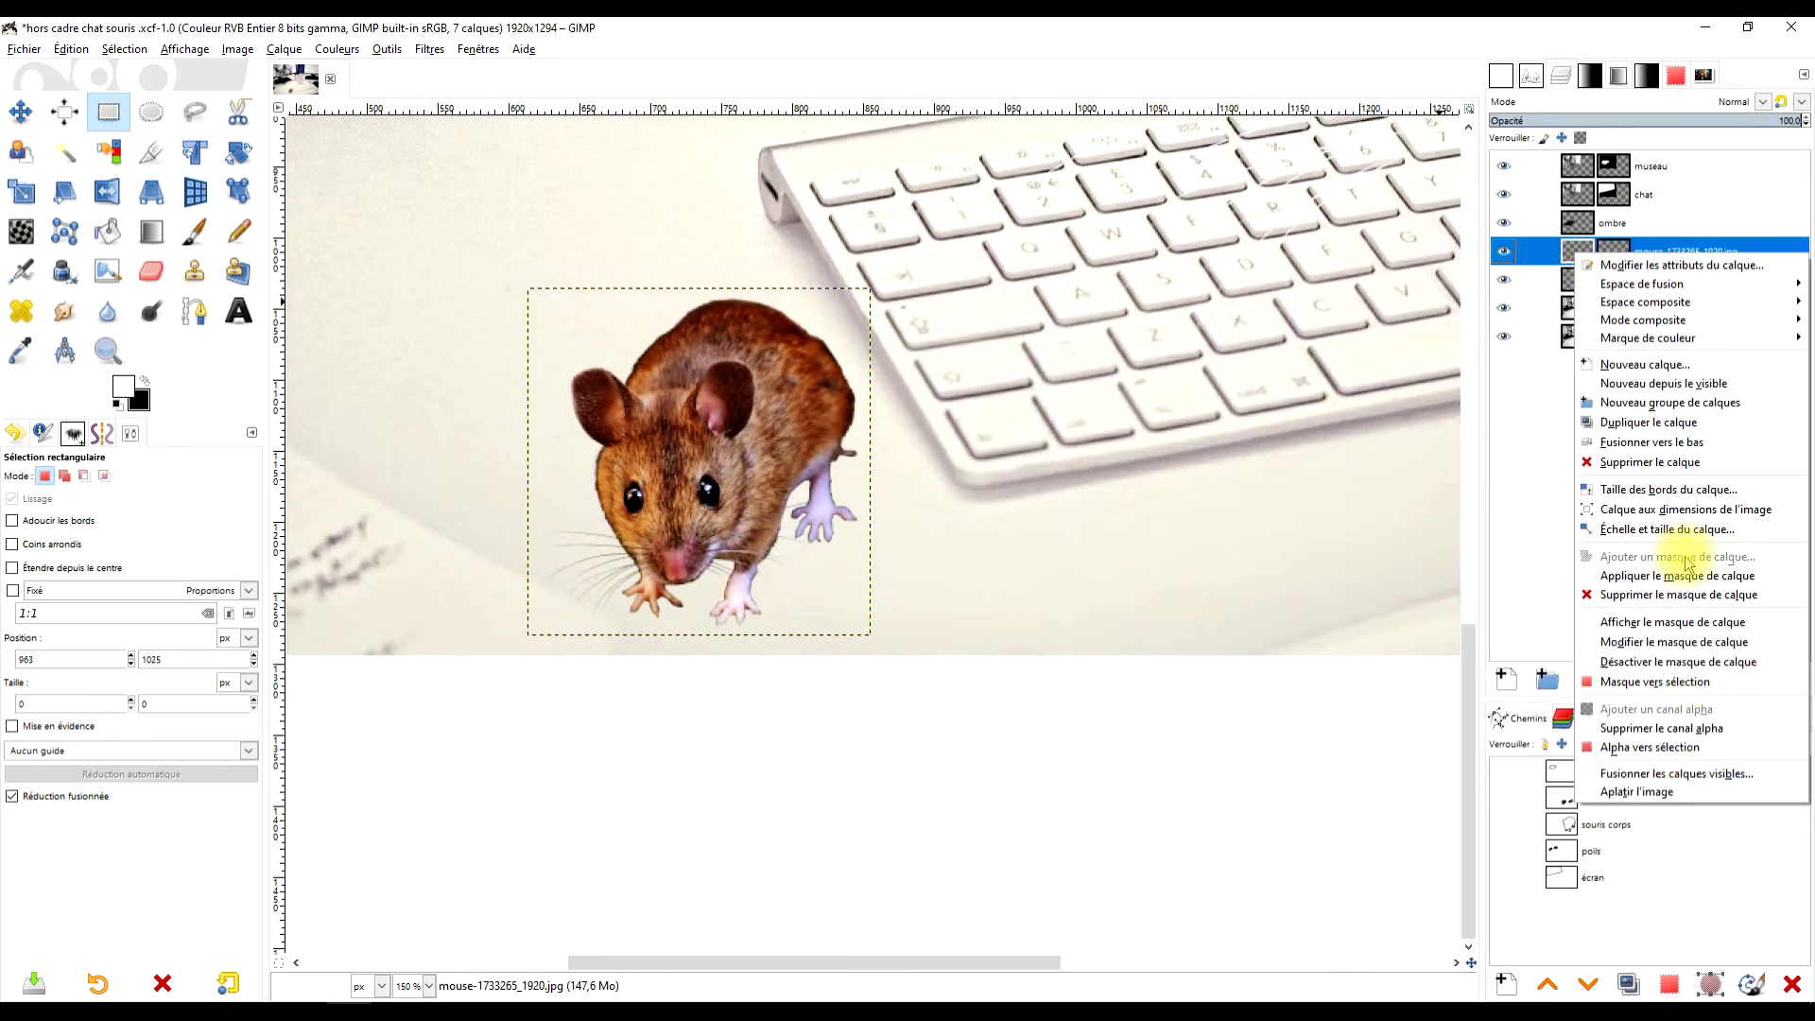
{"action": "left_click", "coordinate": [1686, 748]}
{"action": "left_click", "coordinate": [1613, 253]}
{"action": "right_click", "coordinate": [1613, 254]}
{"action": "left_click", "coordinate": [1544, 747]}
{"action": "key", "text": "ctrl+v"}
{"action": "key", "text": "ctrl+z"}
{"action": "left_click", "coordinate": [1730, 280]}
{"action": "key", "text": "ctrl+v"}
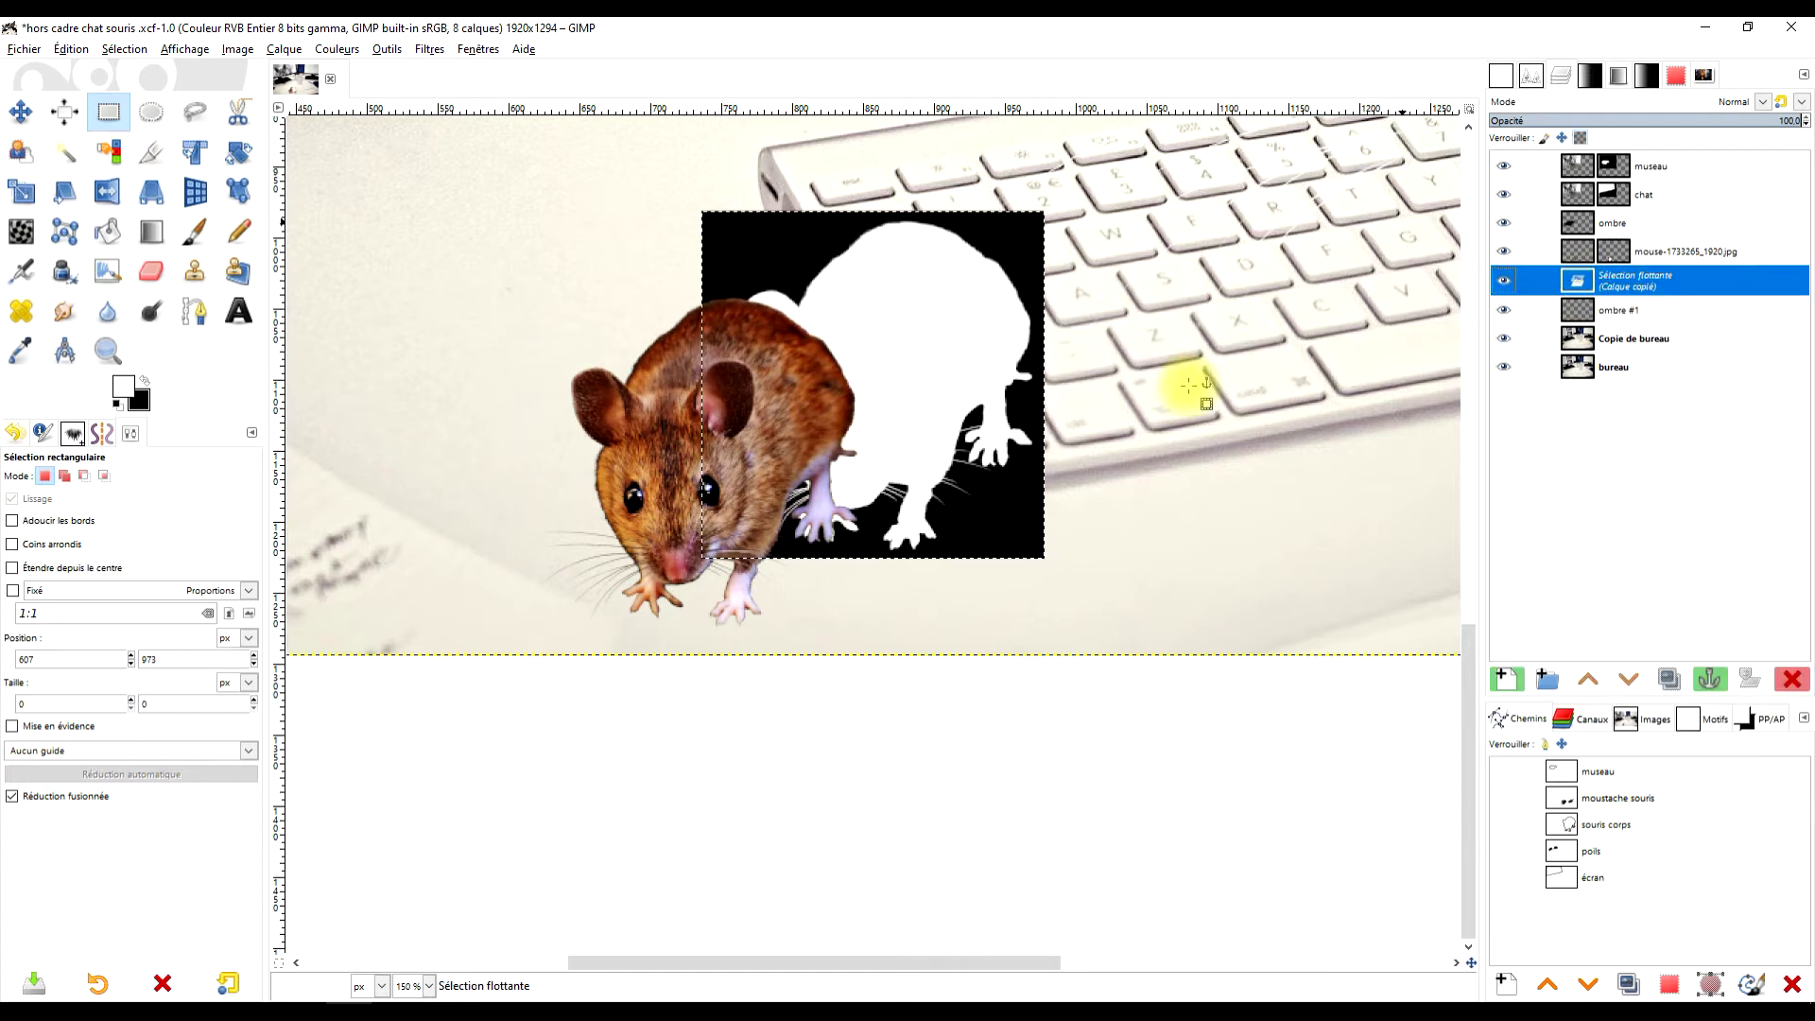
Replace the ombre #1 layer with the pasted mask silhouette as its own layer and move it over the keyboard.
{"action": "left_click", "coordinate": [1792, 679]}
{"action": "key", "text": "m"}
{"action": "left_click_drag", "start_coordinate": [993, 282], "coordinate": [1260, 304]}
Invert the silhouette layer's colours and remove its white background with Color to Alpha.
{"action": "left_click", "coordinate": [336, 49]}
{"action": "left_click", "coordinate": [355, 279]}
{"action": "scroll", "coordinate": [1224, 292], "scroll_direction": "right", "scroll_amount": 2}
{"action": "left_click", "coordinate": [336, 49]}
{"action": "left_click", "coordinate": [374, 501]}
{"action": "left_click", "coordinate": [414, 531]}
Hide the silhouette layer to check the desk image around the keyboard and mug.
{"action": "scroll", "coordinate": [1309, 304], "scroll_direction": "right", "scroll_amount": 3}
{"action": "scroll", "coordinate": [1309, 304], "scroll_direction": "up", "scroll_amount": 2}
{"action": "left_click", "coordinate": [1503, 280]}
{"action": "scroll", "coordinate": [1126, 458], "scroll_direction": "right", "scroll_amount": 3}
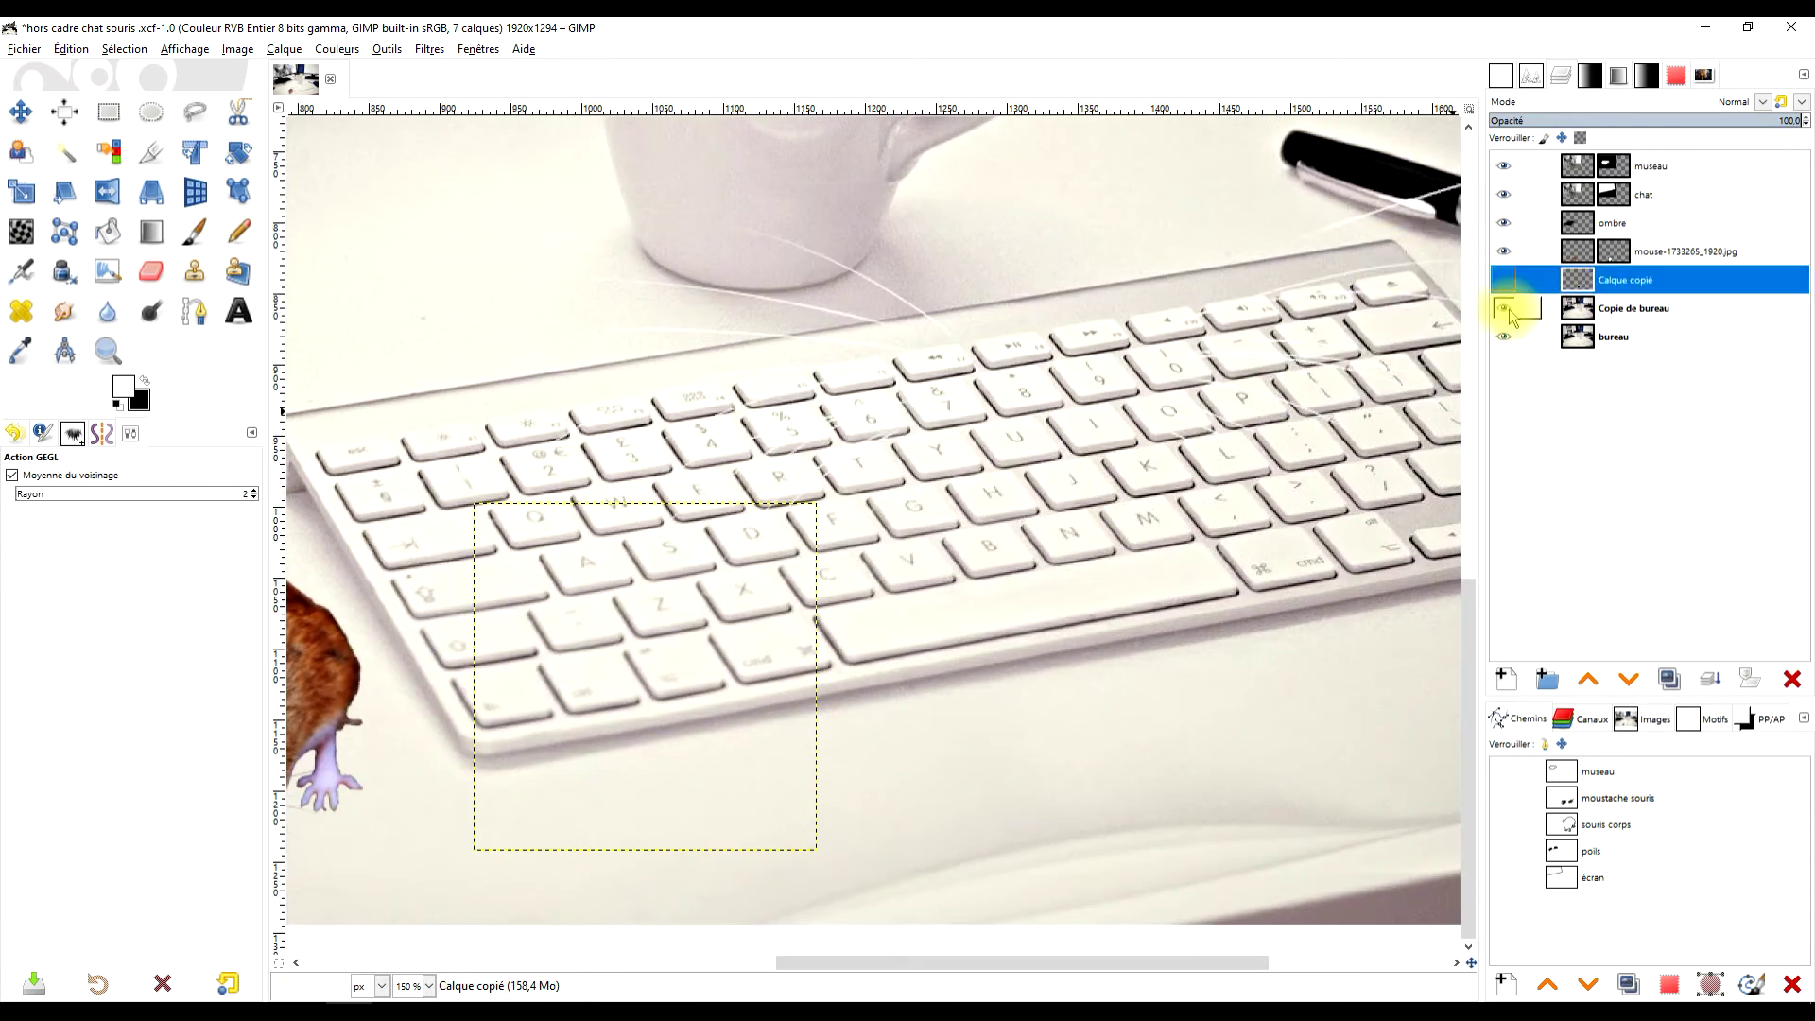
{"action": "scroll", "coordinate": [834, 535], "scroll_direction": "down", "scroll_amount": 2}
Copy an area of about 980 × 509 px around the keyboard from the bureau layer and anchor it onto Copie de bureau.
{"action": "left_click", "coordinate": [1612, 311]}
{"action": "left_click", "coordinate": [1792, 679]}
{"action": "left_click", "coordinate": [1574, 336]}
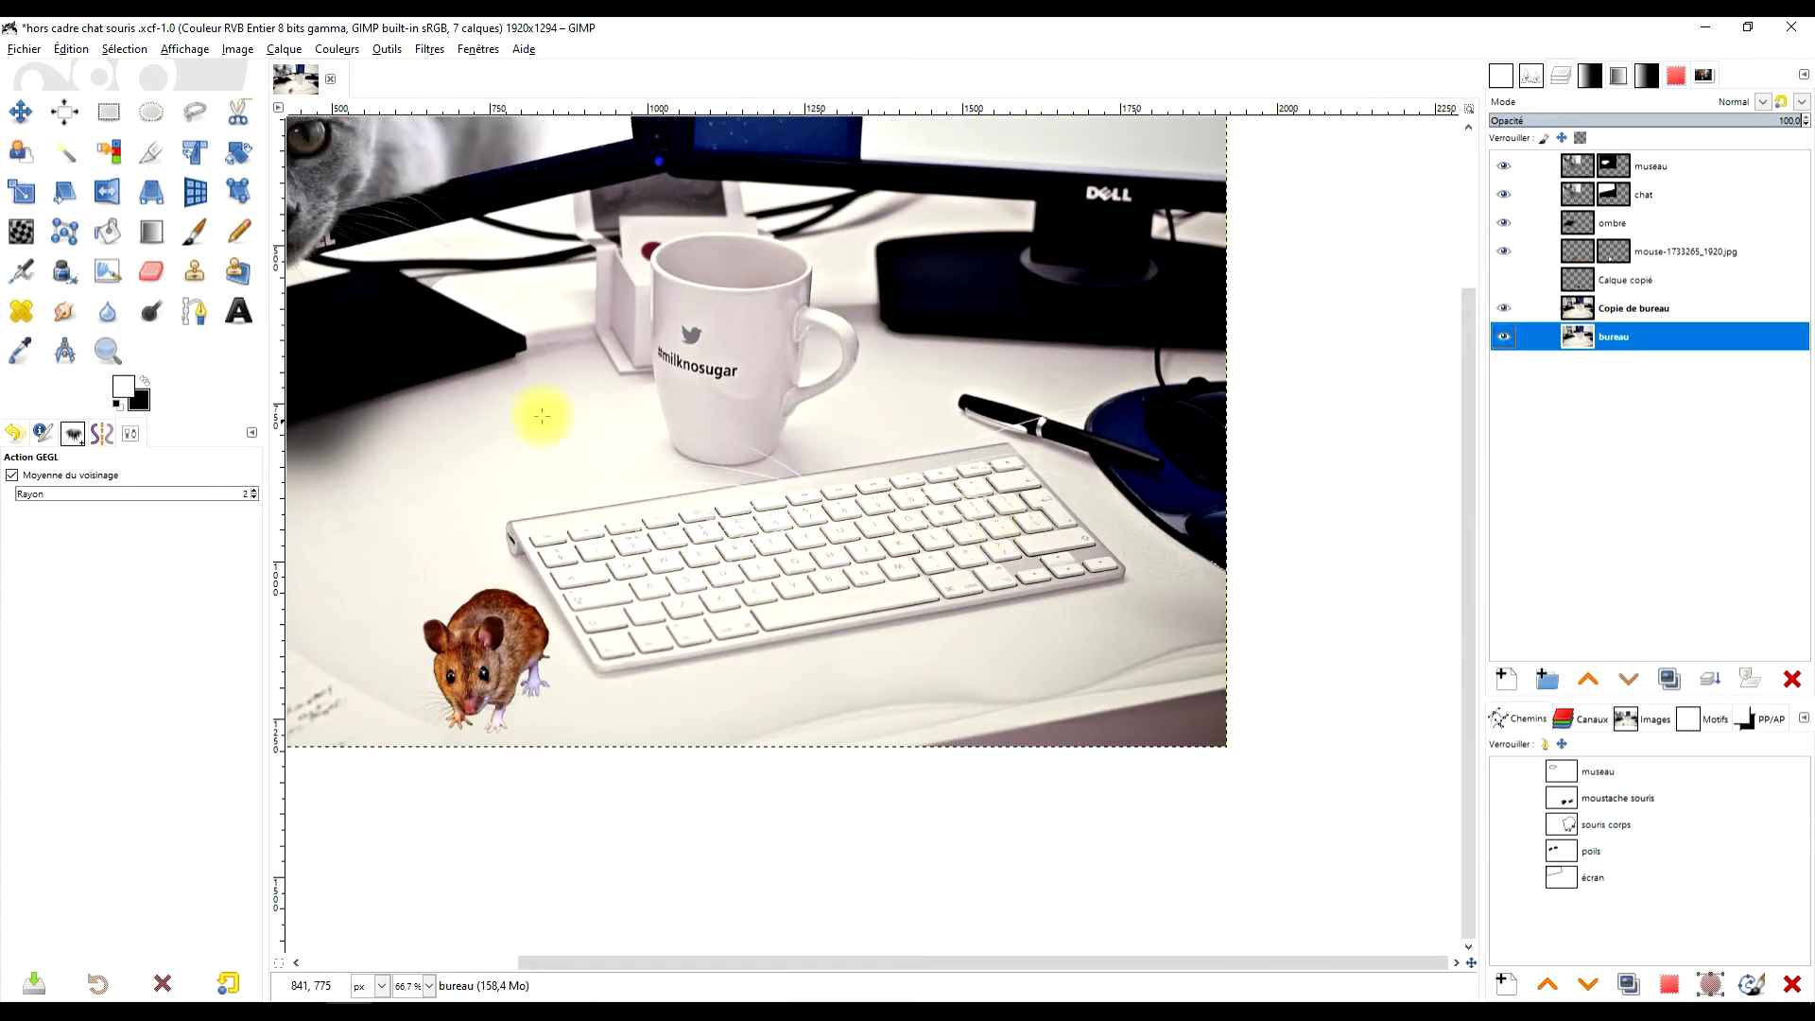
{"action": "key", "text": "r"}
{"action": "left_click_drag", "start_coordinate": [577, 372], "coordinate": [1194, 695]}
{"action": "key", "text": "ctrl+c"}
{"action": "key", "text": "ctrl+v"}
{"action": "key", "text": "ctrl+h"}
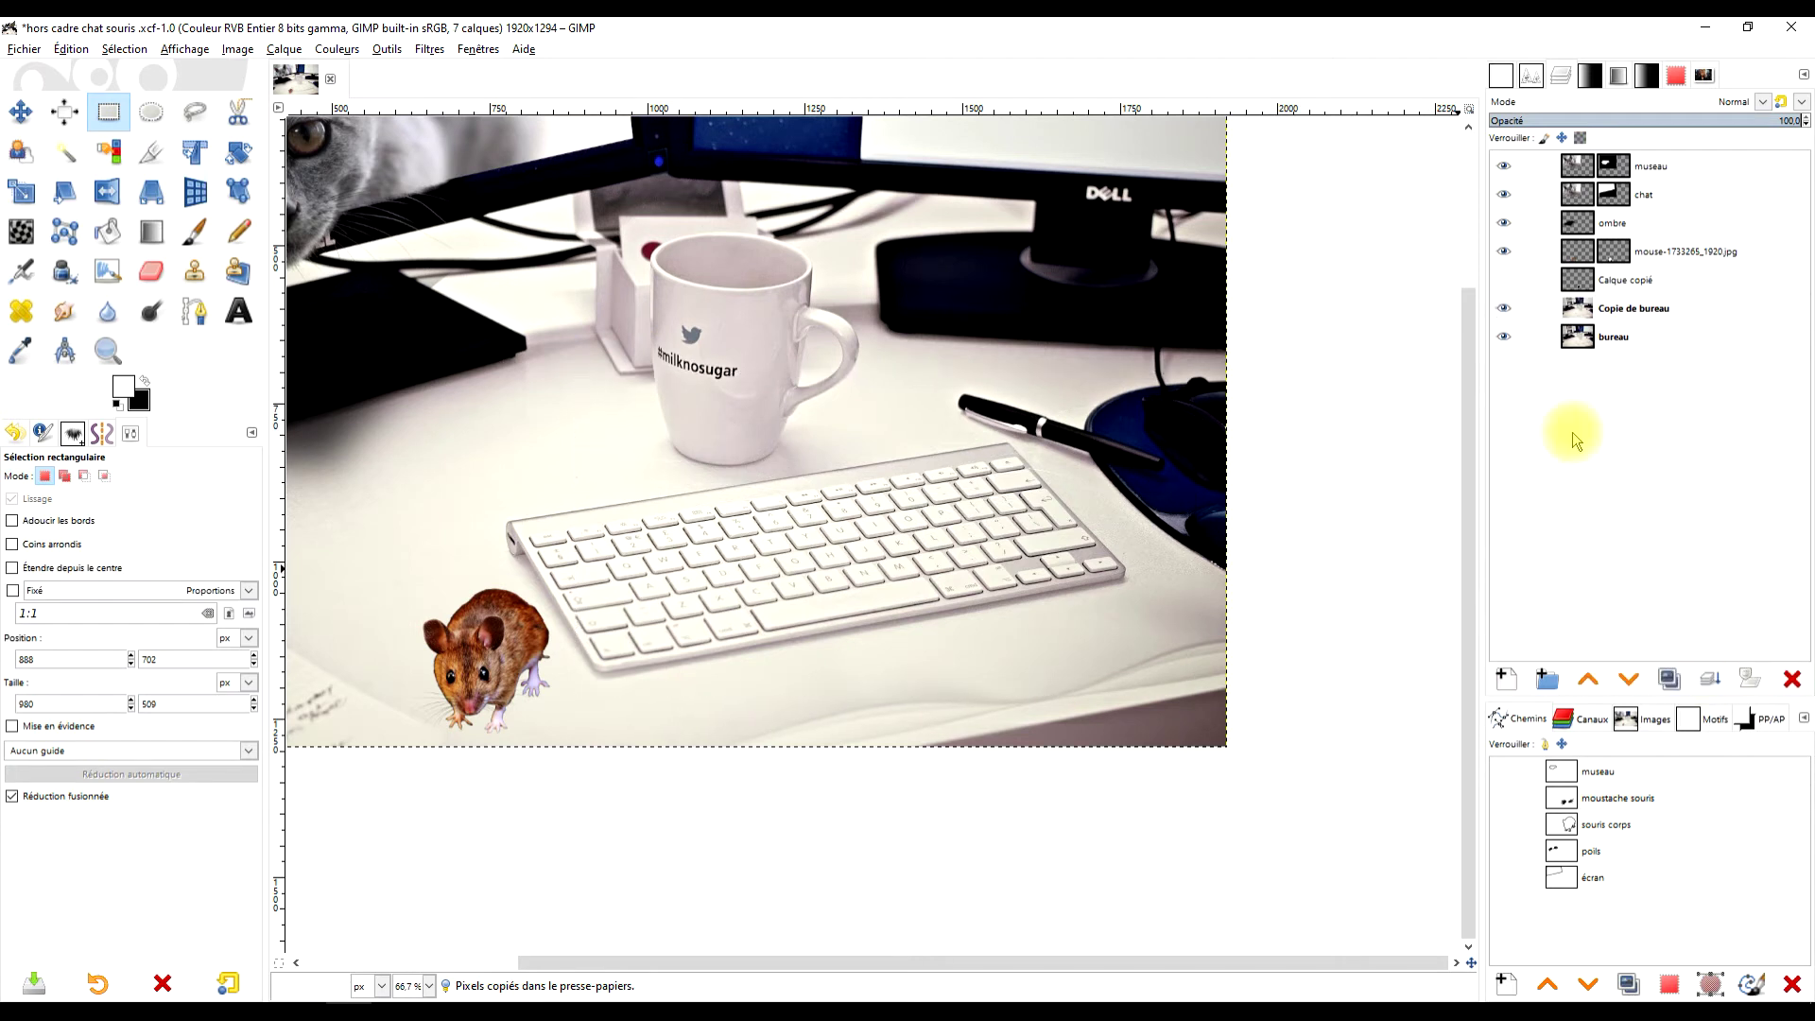
Show the Calque copié silhouette layer again and flip it vertically.
{"action": "left_click", "coordinate": [1503, 280]}
{"action": "left_click", "coordinate": [1626, 280]}
{"action": "scroll", "coordinate": [717, 649], "scroll_direction": "up", "scroll_amount": 1}
{"action": "scroll", "coordinate": [1195, 479], "scroll_direction": "up", "scroll_amount": 1}
{"action": "key", "text": "m"}
{"action": "scroll", "coordinate": [759, 390], "scroll_direction": "up", "scroll_amount": 3}
{"action": "scroll", "coordinate": [760, 390], "scroll_direction": "down", "scroll_amount": 5}
{"action": "scroll", "coordinate": [759, 390], "scroll_direction": "left", "scroll_amount": 5}
{"action": "left_click", "coordinate": [107, 192]}
{"action": "left_click", "coordinate": [908, 486], "text": "ctrl"}
Reshape the flipped silhouette with Unified Transform so it lies as a cast shadow beneath the mouse's paws.
{"action": "key", "text": "shift+t"}
{"action": "left_click", "coordinate": [697, 600]}
{"action": "left_click_drag", "start_coordinate": [697, 599], "coordinate": [624, 627]}
{"action": "key", "text": "Return"}
Apply a Gaussian blur with X and Y size of about 5.78 to the mouse's shadow.
{"action": "scroll", "coordinate": [754, 587], "scroll_direction": "up", "scroll_amount": 3}
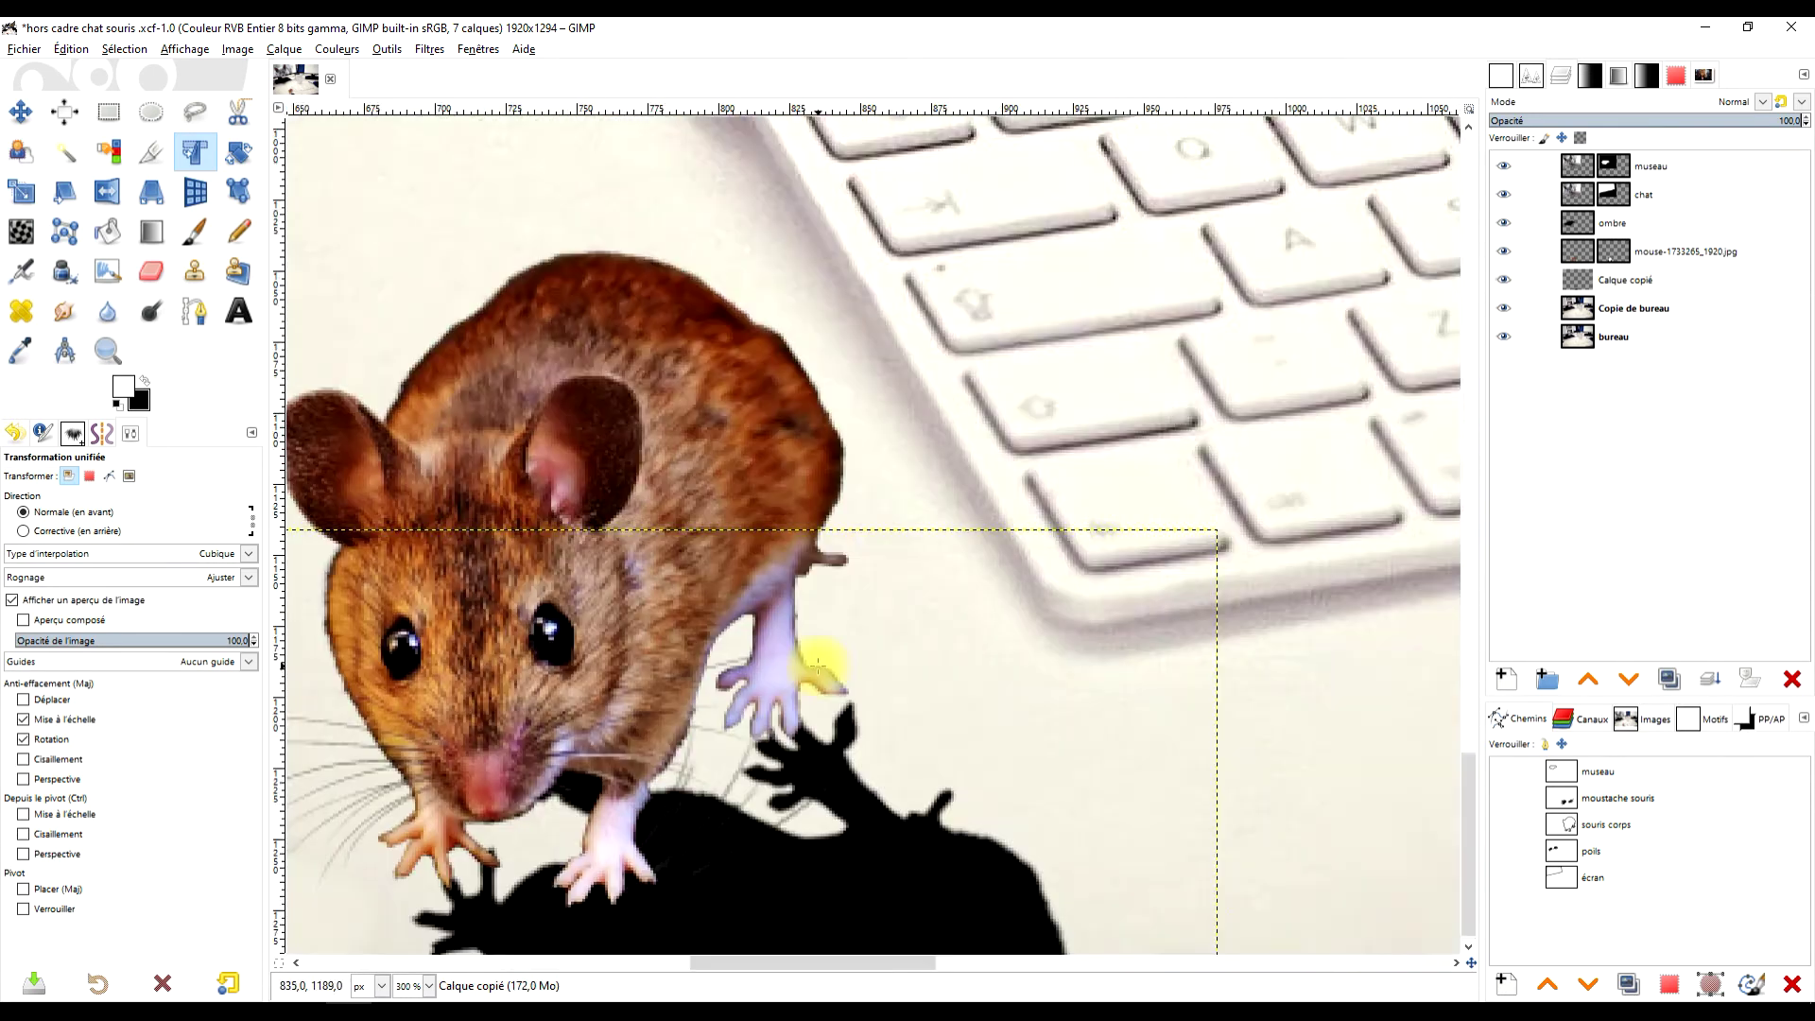
{"action": "key", "text": "m"}
{"action": "scroll", "coordinate": [961, 485], "scroll_direction": "down", "scroll_amount": 3}
{"action": "left_click", "coordinate": [429, 49]}
{"action": "mouse_move", "coordinate": [587, 183]}
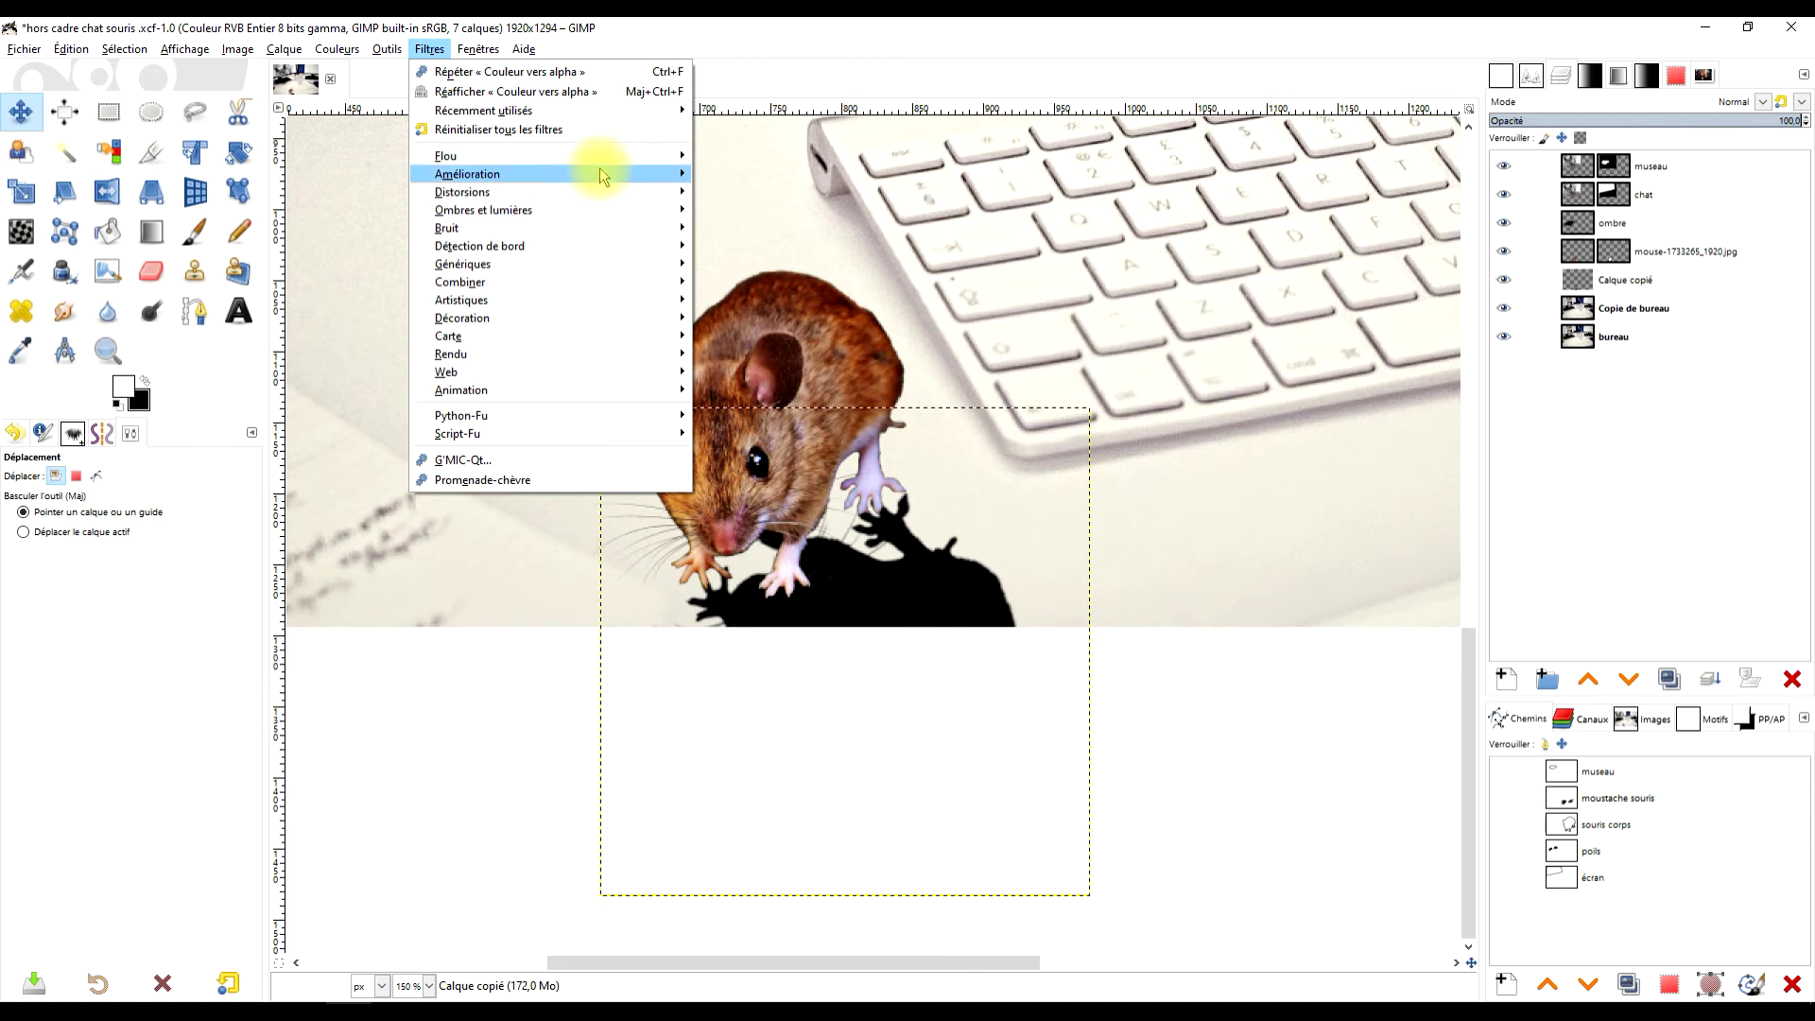
{"action": "left_click", "coordinate": [757, 194]}
{"action": "key", "text": "shift+ctrl+j"}
{"action": "left_click", "coordinate": [225, 328]}
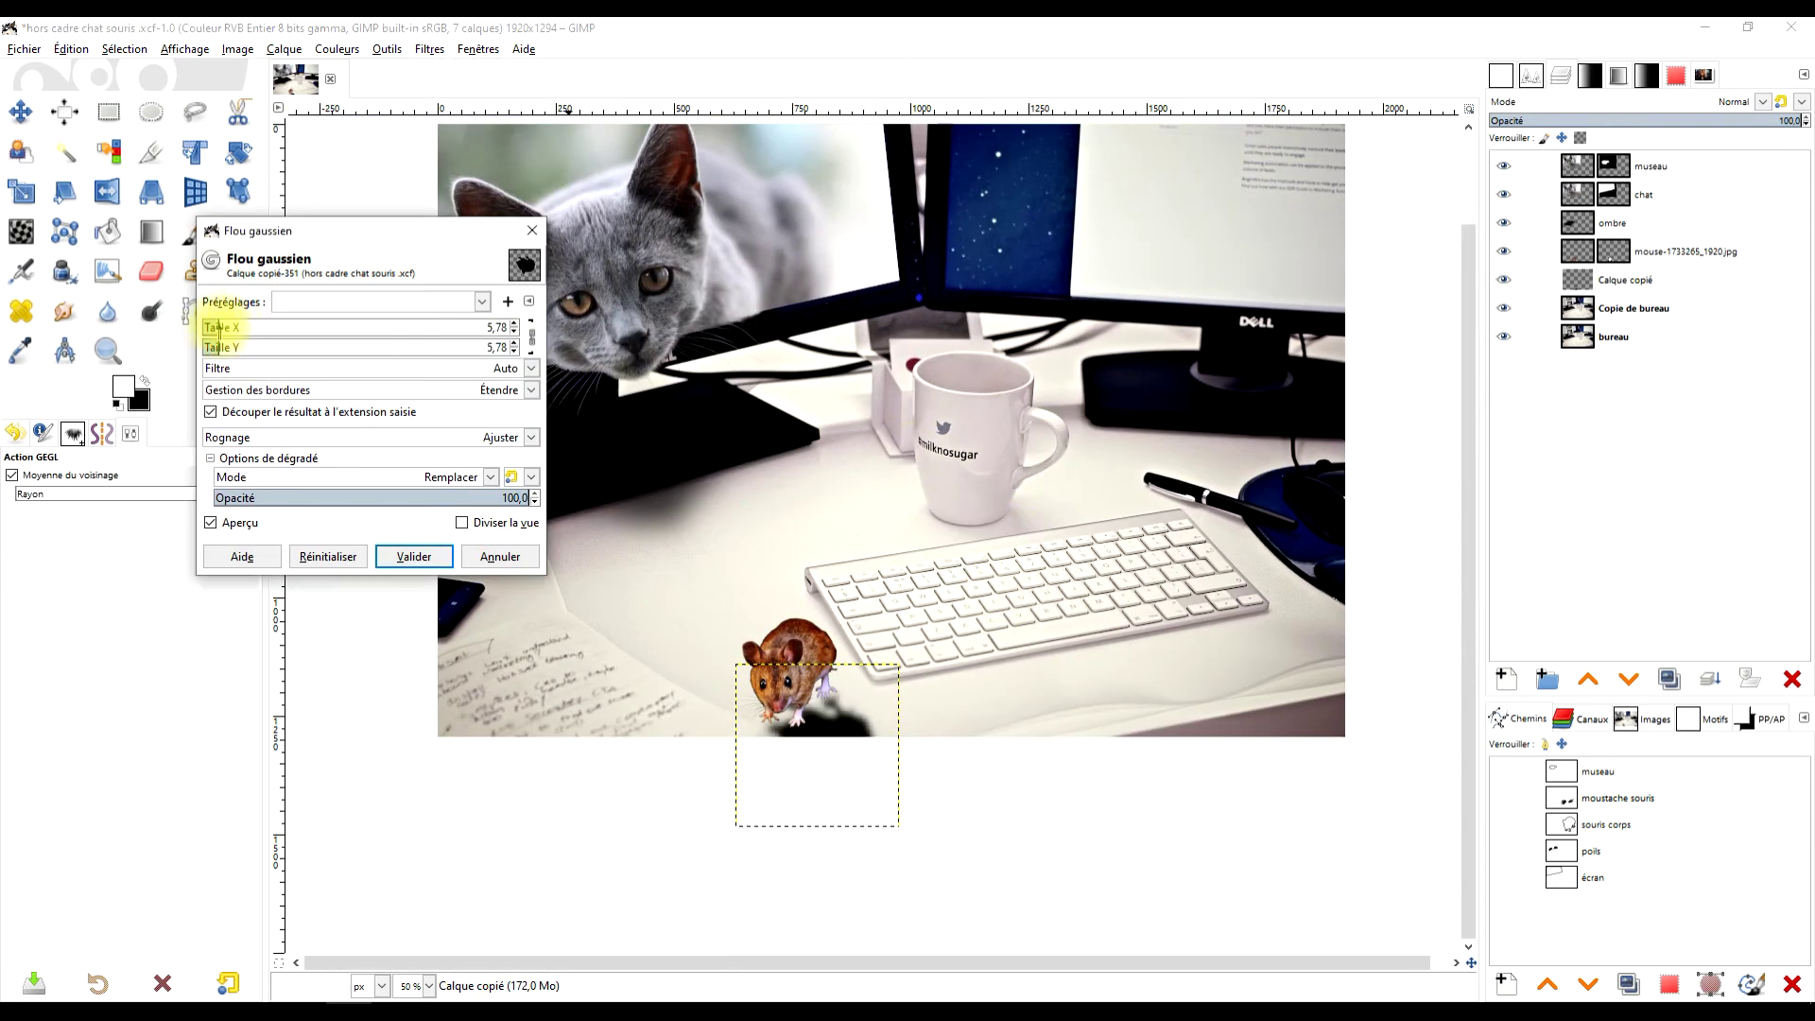
{"action": "left_click", "coordinate": [427, 556]}
Lower the shadow layer's opacity to about 33% and resize the layer to the image dimensions.
{"action": "left_click", "coordinate": [1604, 120]}
{"action": "scroll", "coordinate": [1256, 486], "scroll_direction": "up", "scroll_amount": 3}
{"action": "scroll", "coordinate": [1199, 648], "scroll_direction": "down", "scroll_amount": 3}
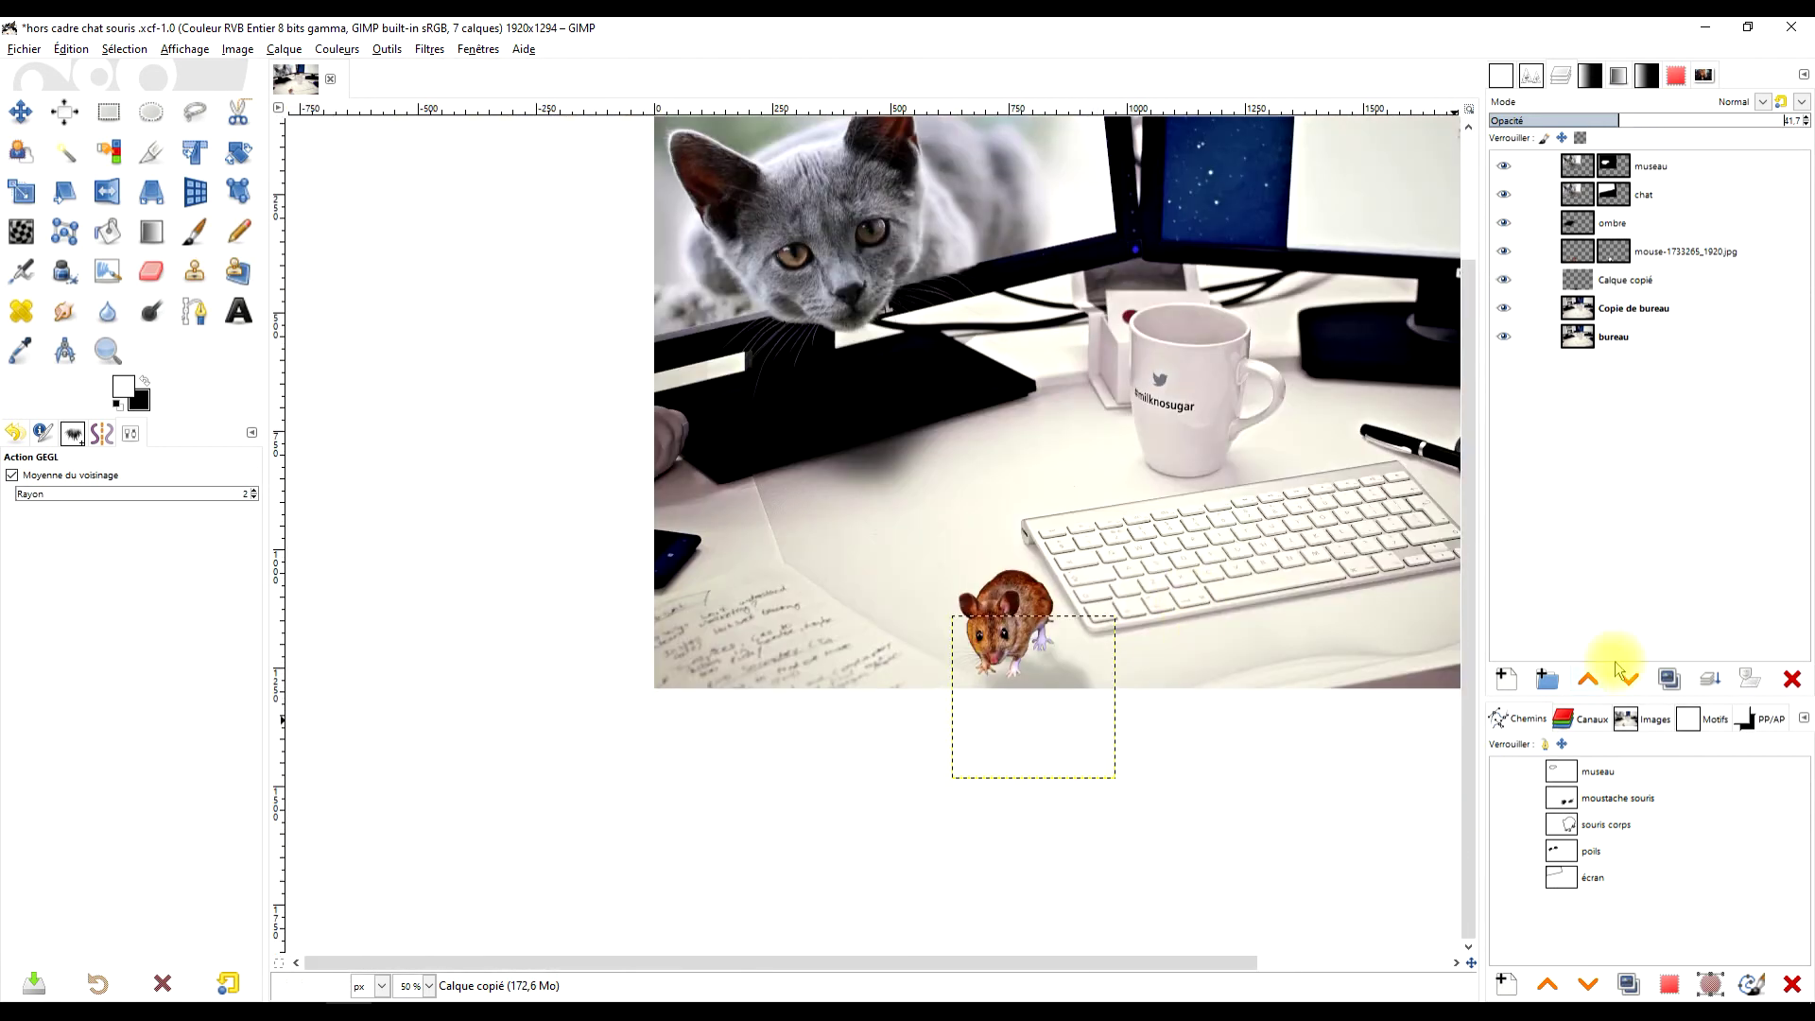
{"action": "key", "text": "1"}
{"action": "key", "text": "r"}
{"action": "right_click", "coordinate": [1536, 251]}
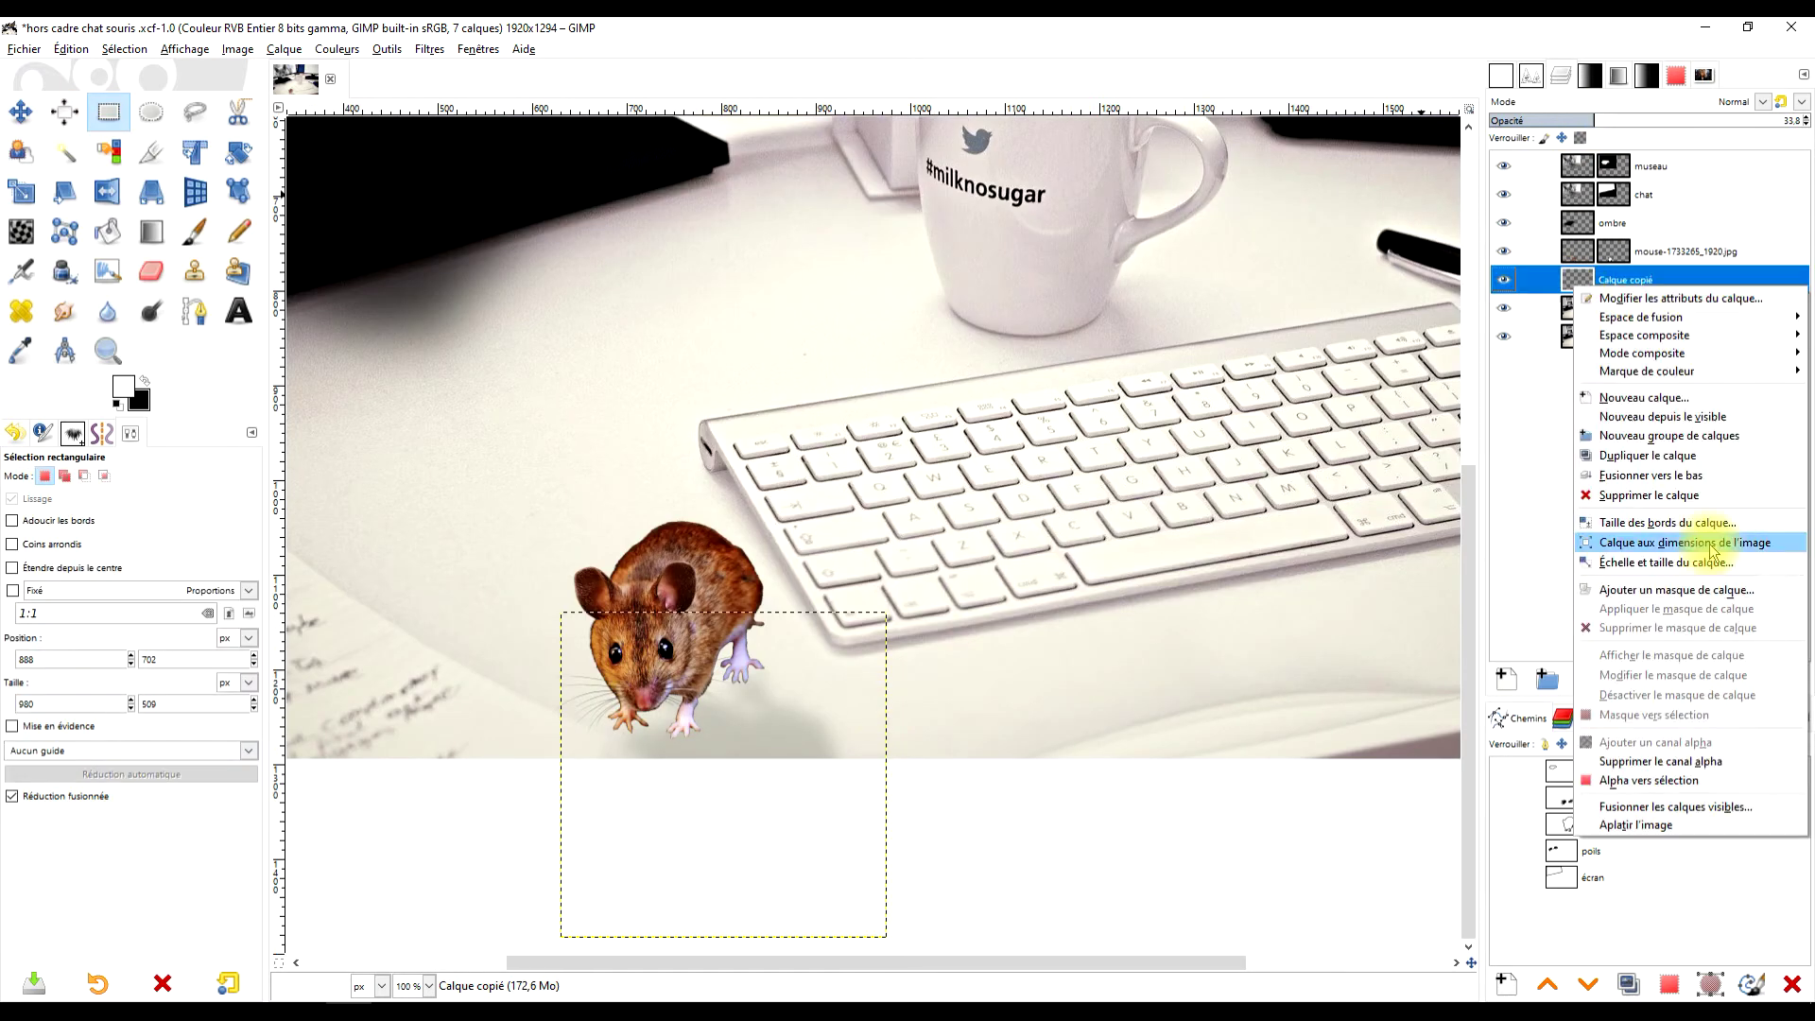
{"action": "left_click", "coordinate": [1623, 698]}
Rename the mouse photo layer as SOURIS and duplicate it.
{"action": "left_click", "coordinate": [1554, 251]}
{"action": "scroll", "coordinate": [1175, 568], "scroll_direction": "down", "scroll_amount": 2}
{"action": "scroll", "coordinate": [1419, 473], "scroll_direction": "up", "scroll_amount": 1}
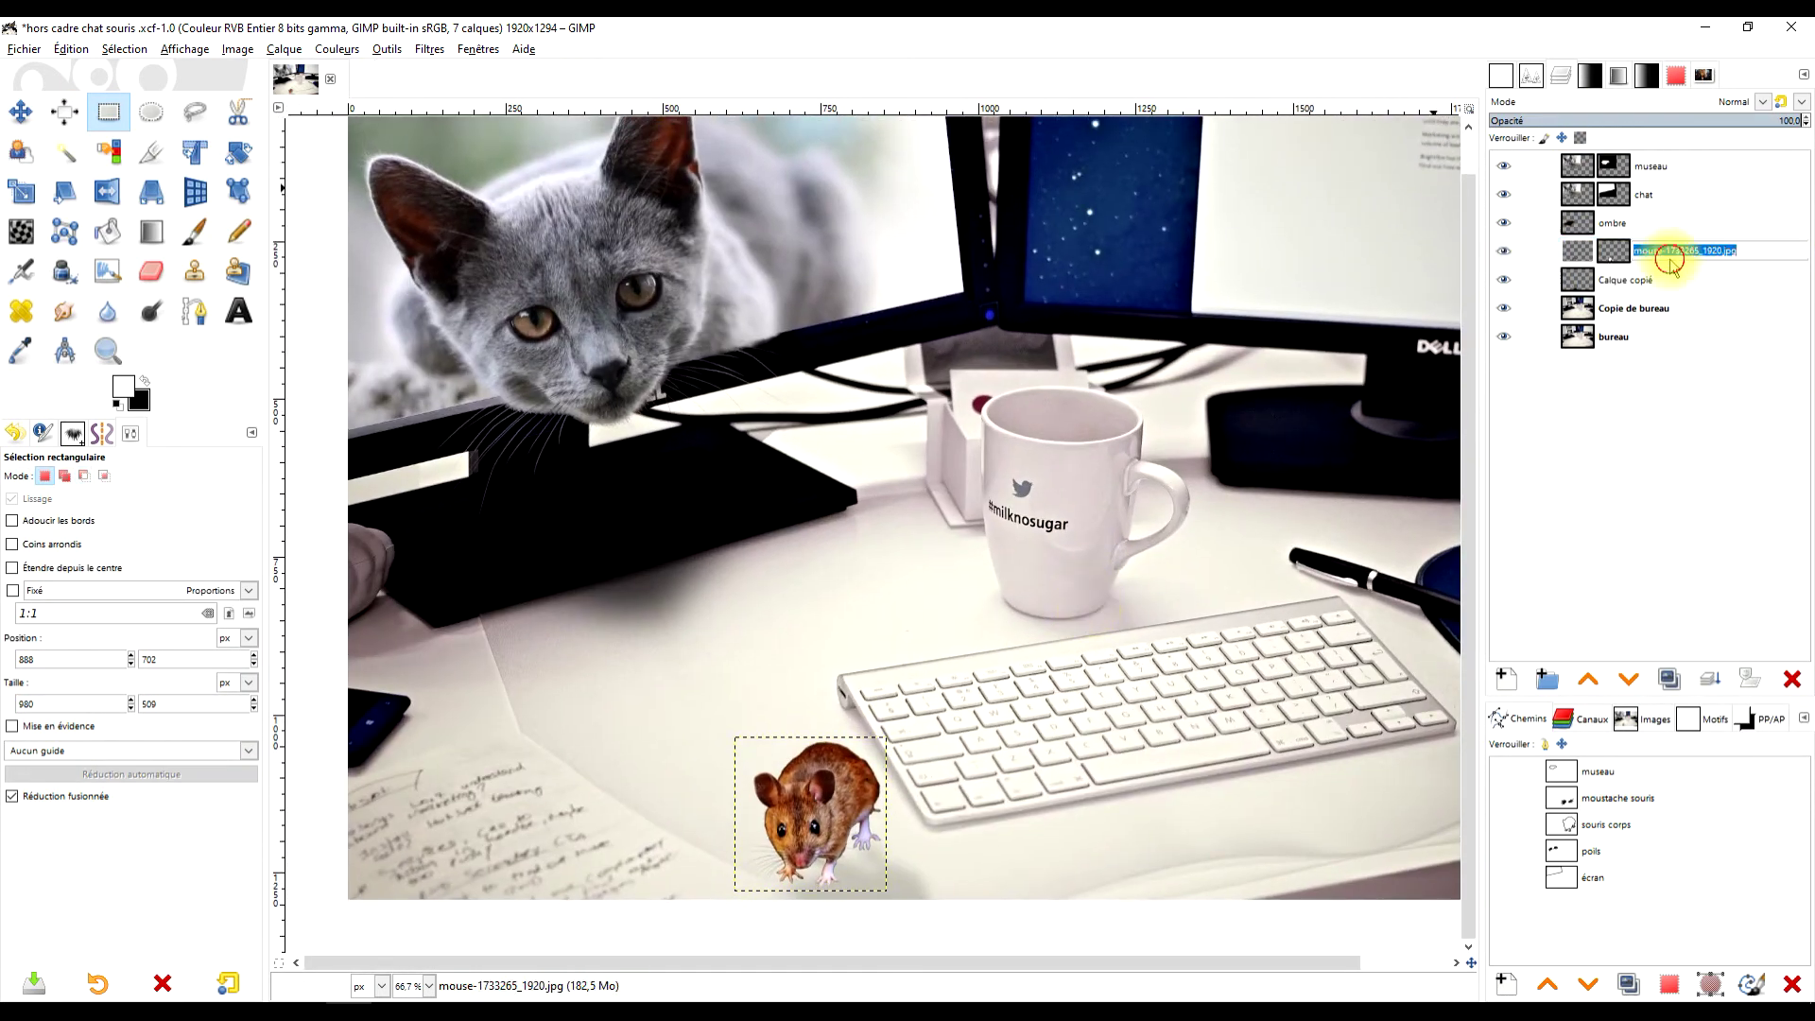
{"action": "type", "text": "SOURIS"}
{"action": "key", "text": "Return"}
{"action": "left_click", "coordinate": [1669, 679]}
Adjust the duplicated mouse with Hue-Saturation, setting lightness to about 10.8 and saturation to about -10.
{"action": "left_click", "coordinate": [336, 48]}
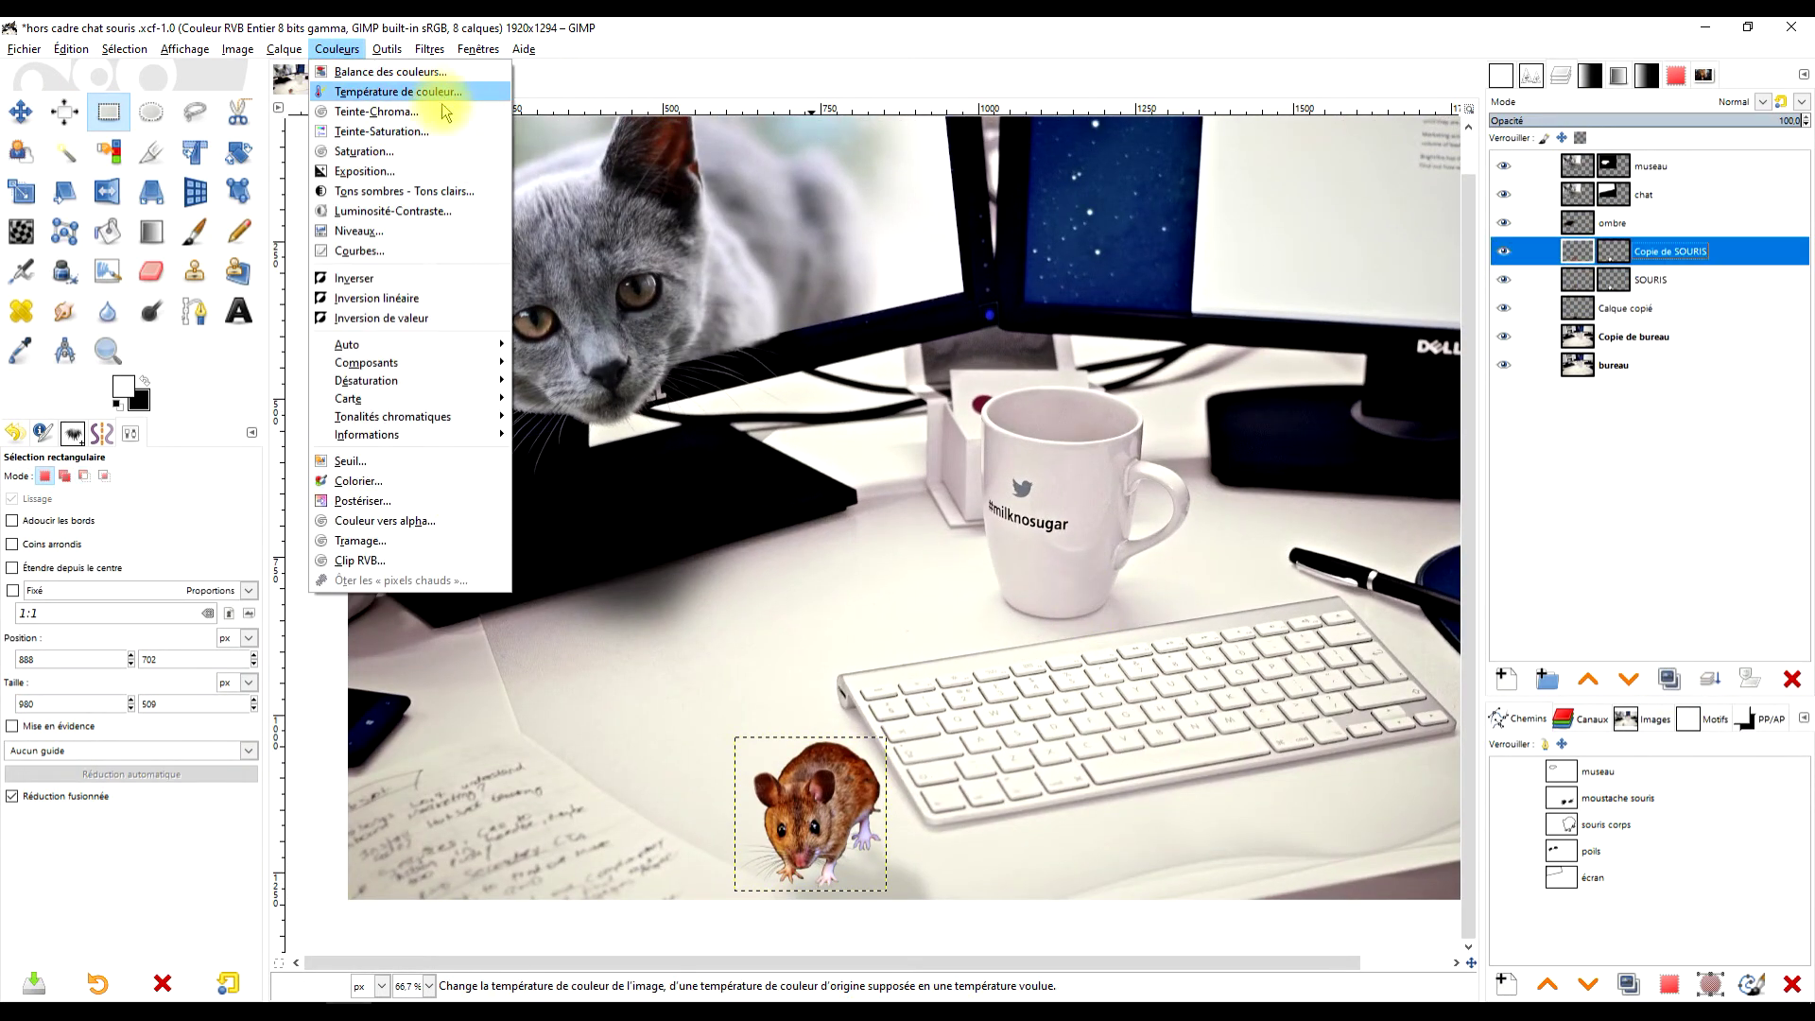
{"action": "left_click", "coordinate": [397, 131]}
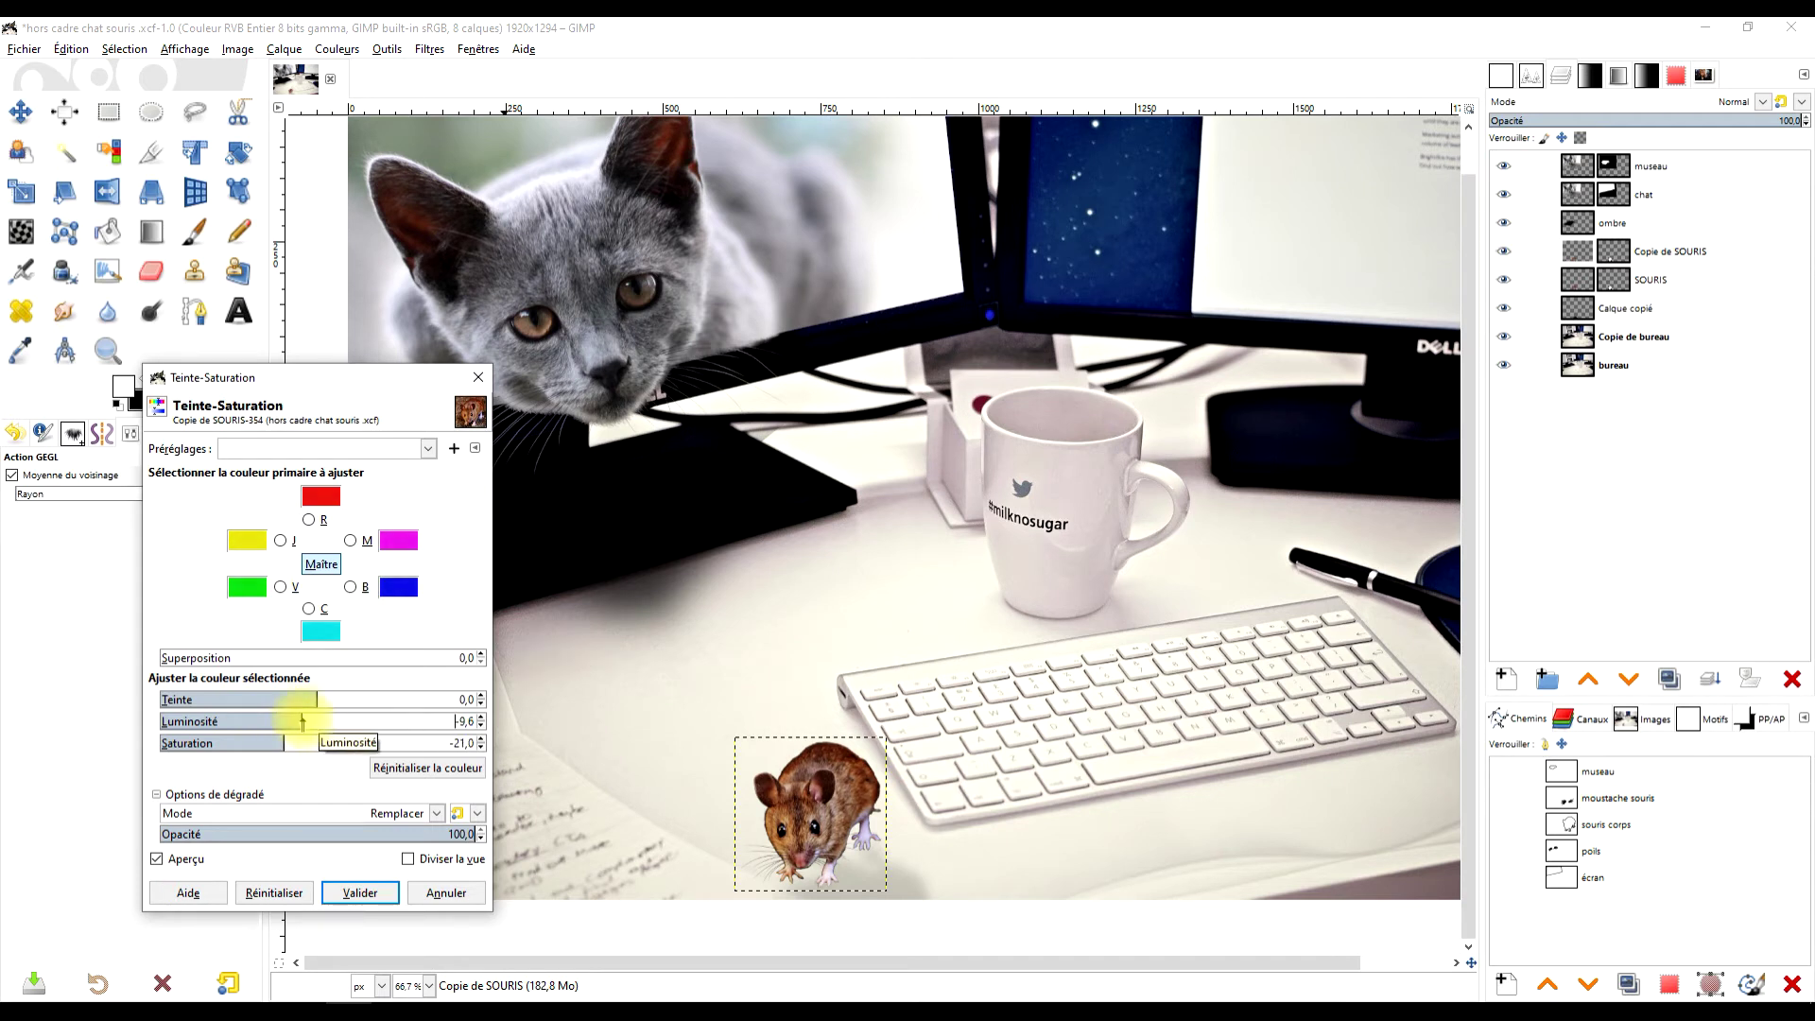
{"action": "left_click_drag", "start_coordinate": [302, 721], "coordinate": [335, 722]}
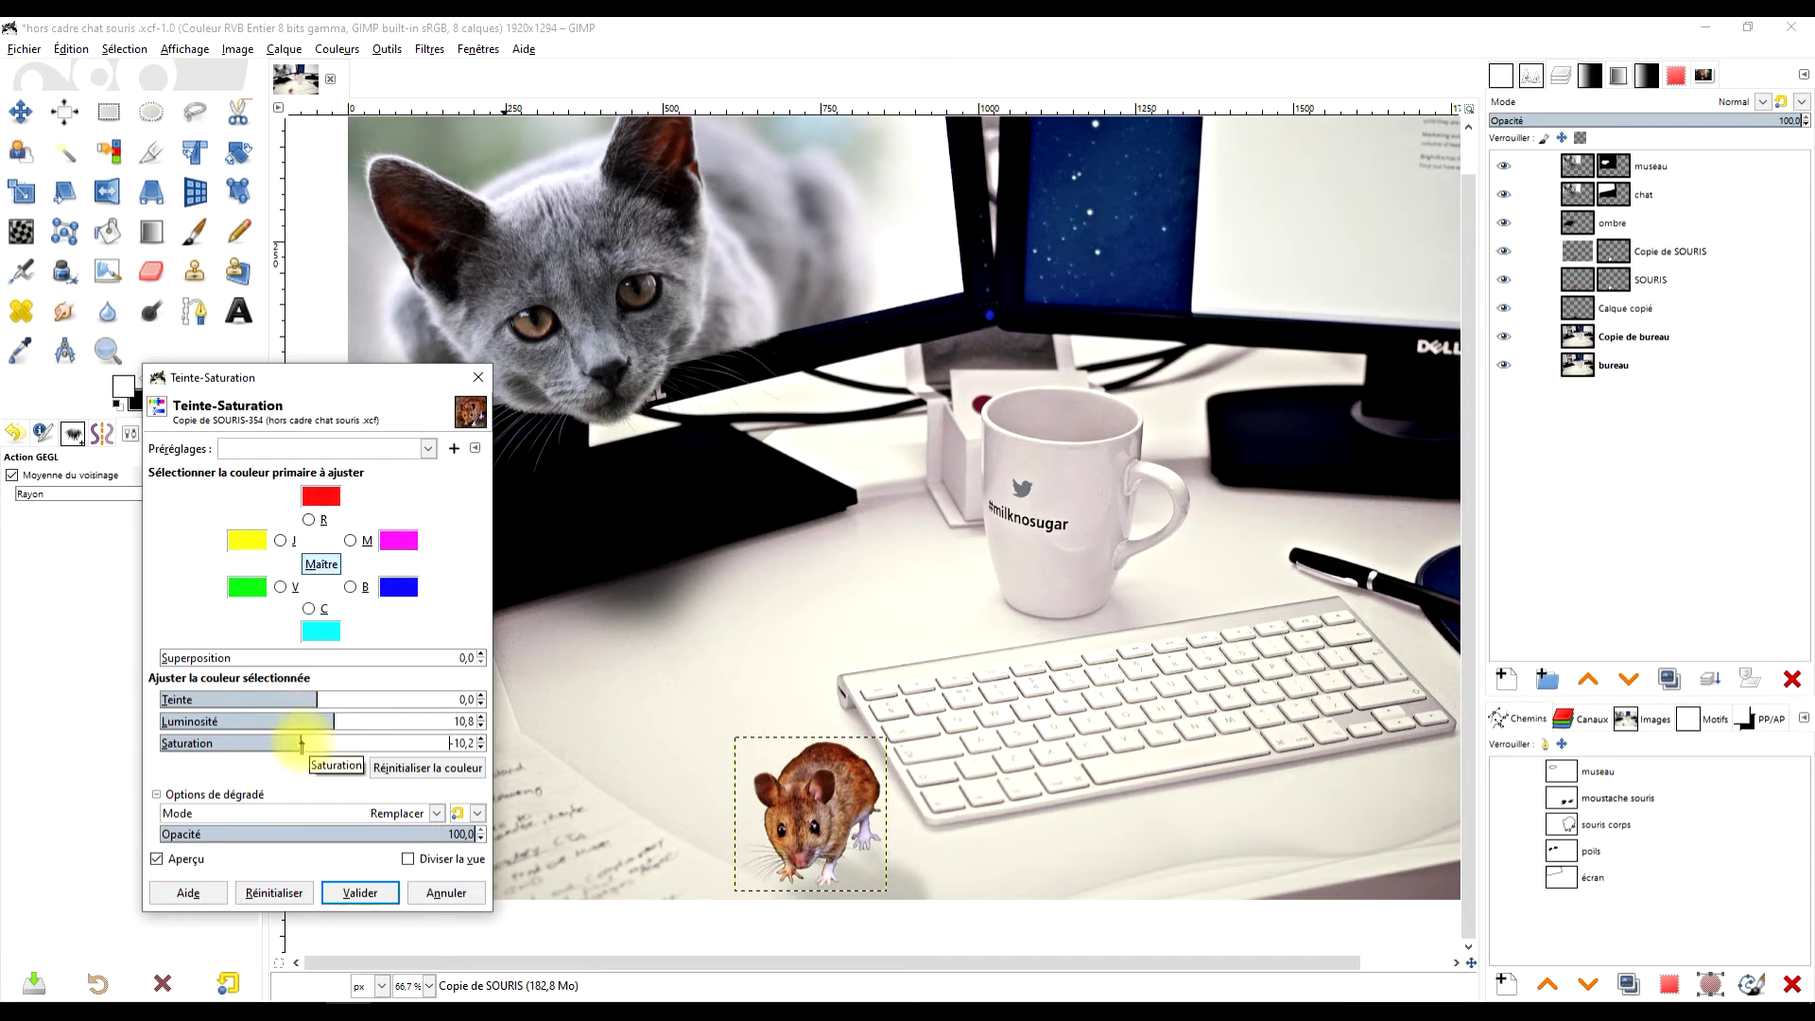
{"action": "left_click", "coordinate": [358, 892]}
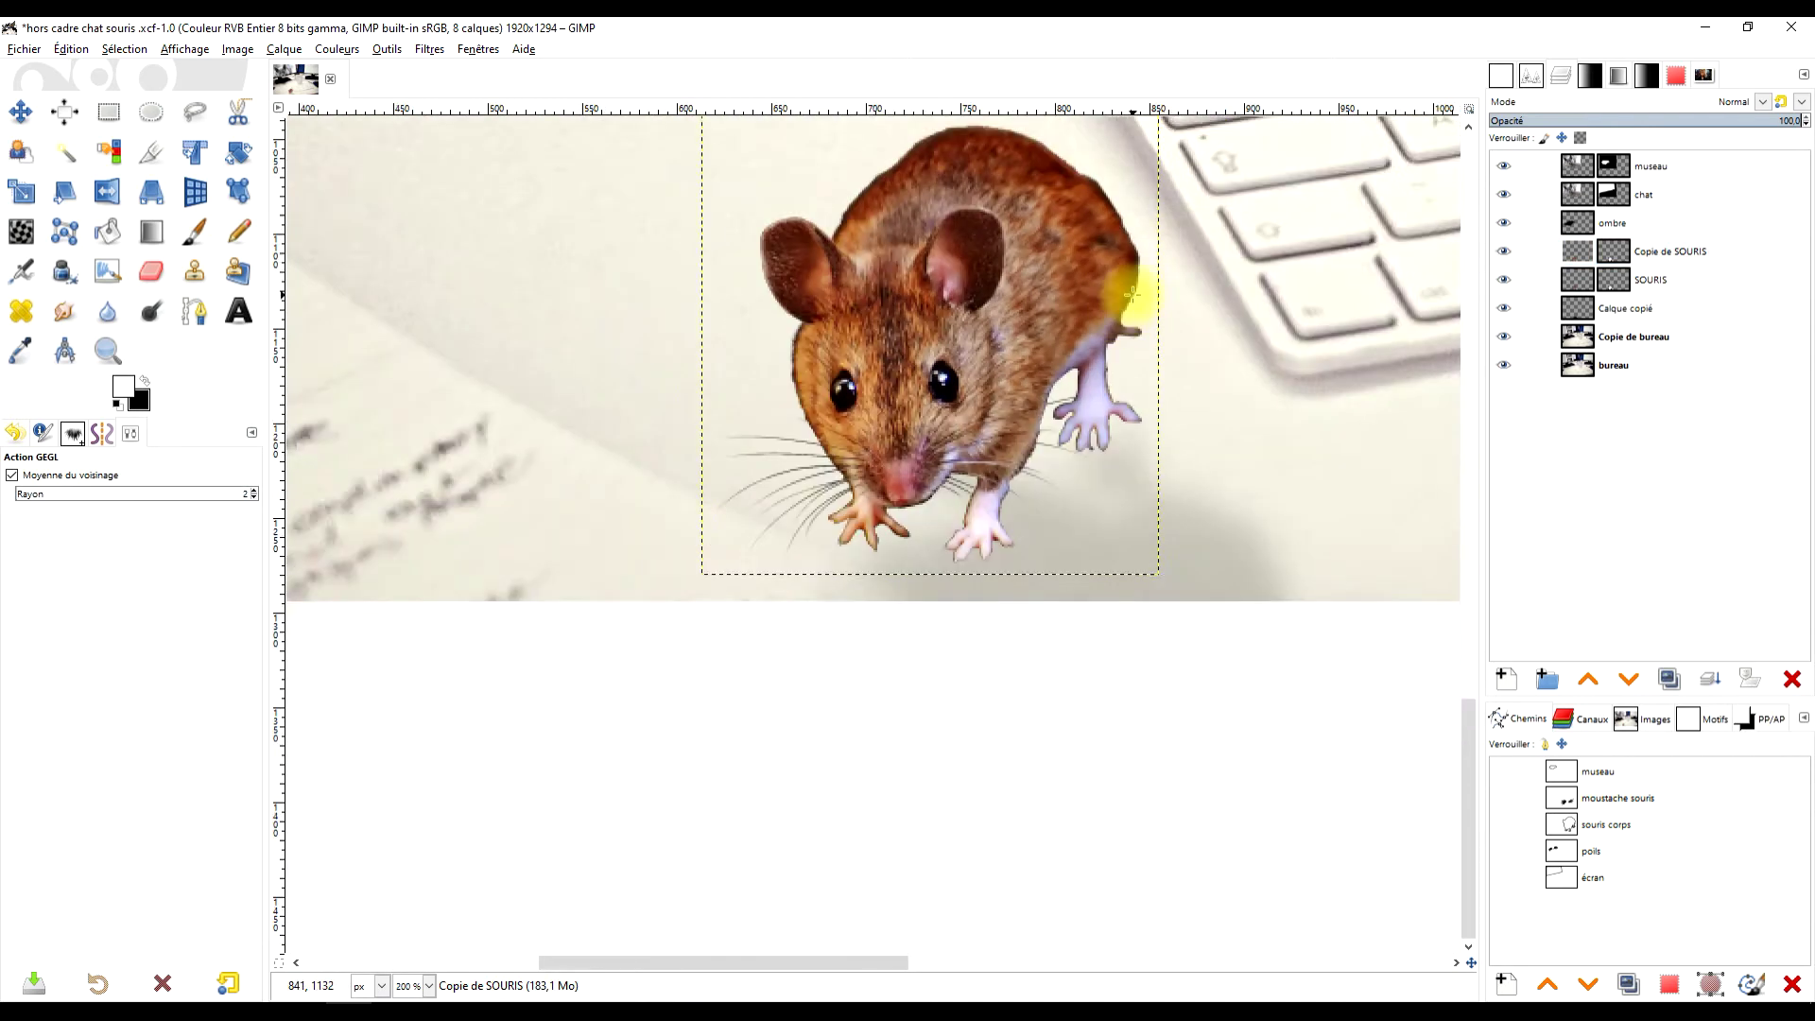
{"action": "scroll", "coordinate": [1062, 535], "scroll_direction": "down", "scroll_amount": 2}
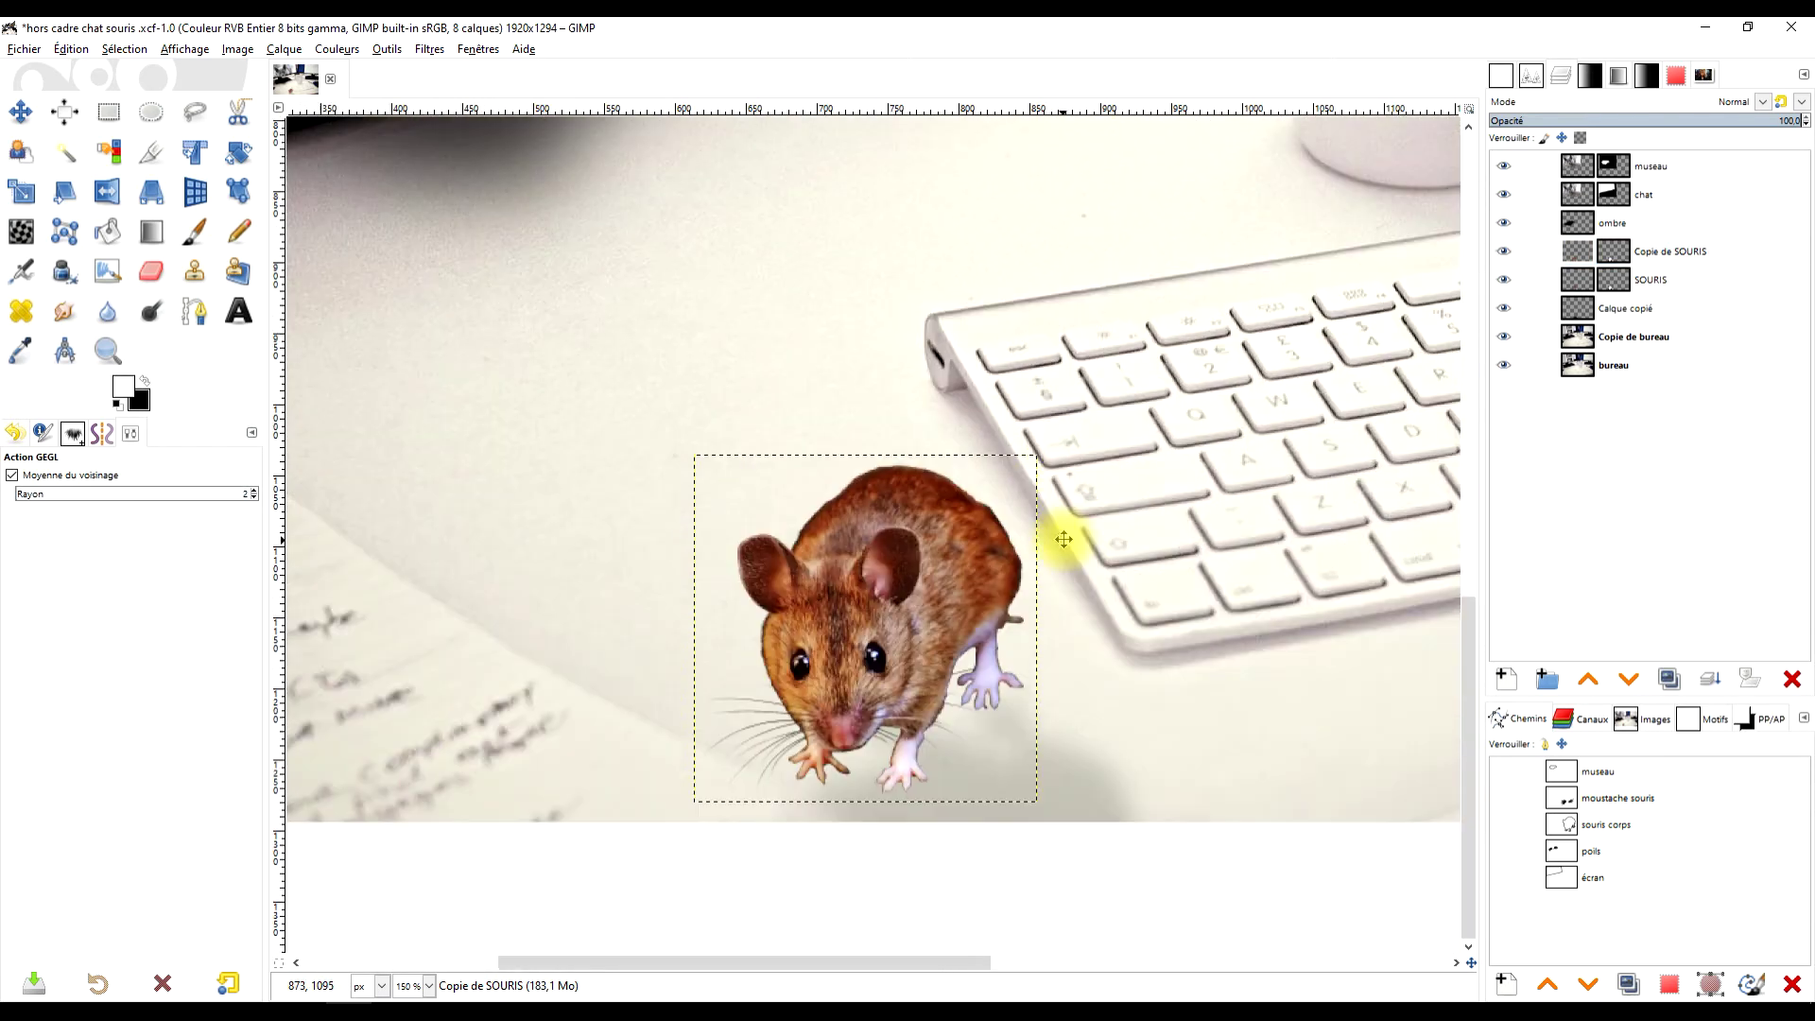
{"action": "key", "text": "shift+ctrl+j"}
Shade the selected mouse shape on the SOURIS layer with a linear gradient between its back and its front paws.
{"action": "right_click", "coordinate": [1513, 278]}
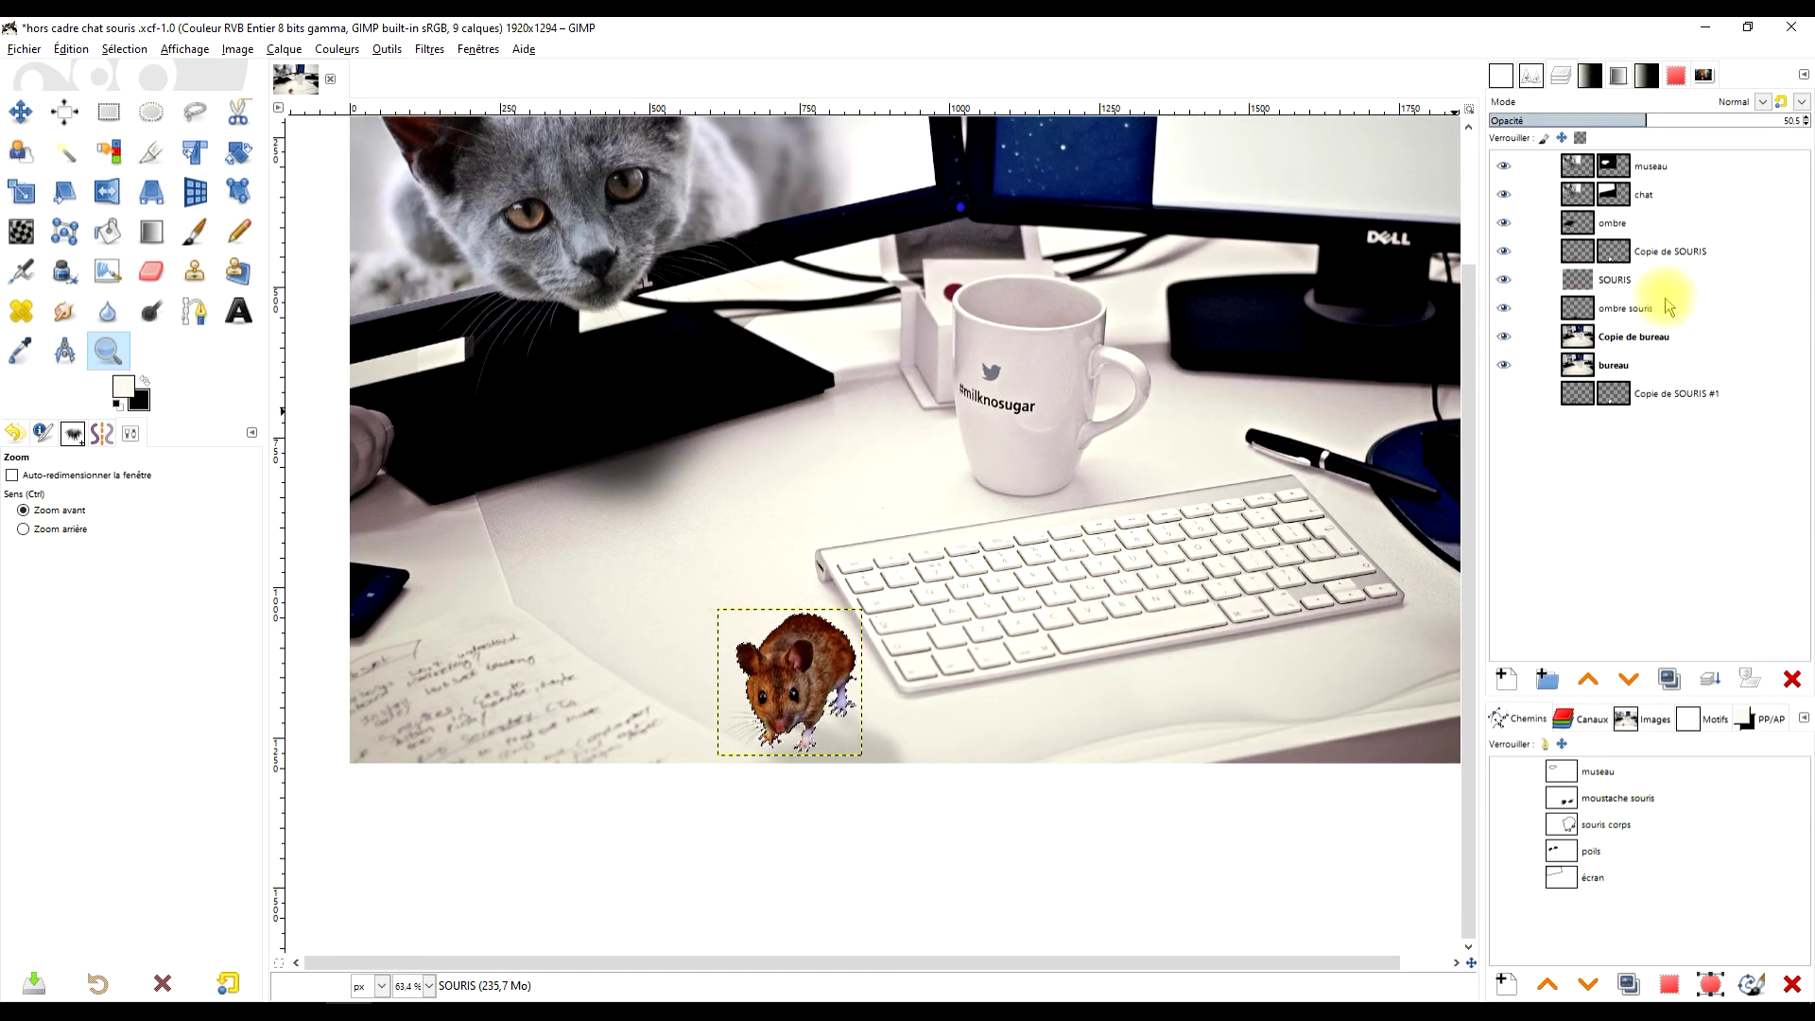
{"action": "key", "text": "d"}
{"action": "key", "text": "g"}
{"action": "left_click", "coordinate": [1562, 303]}
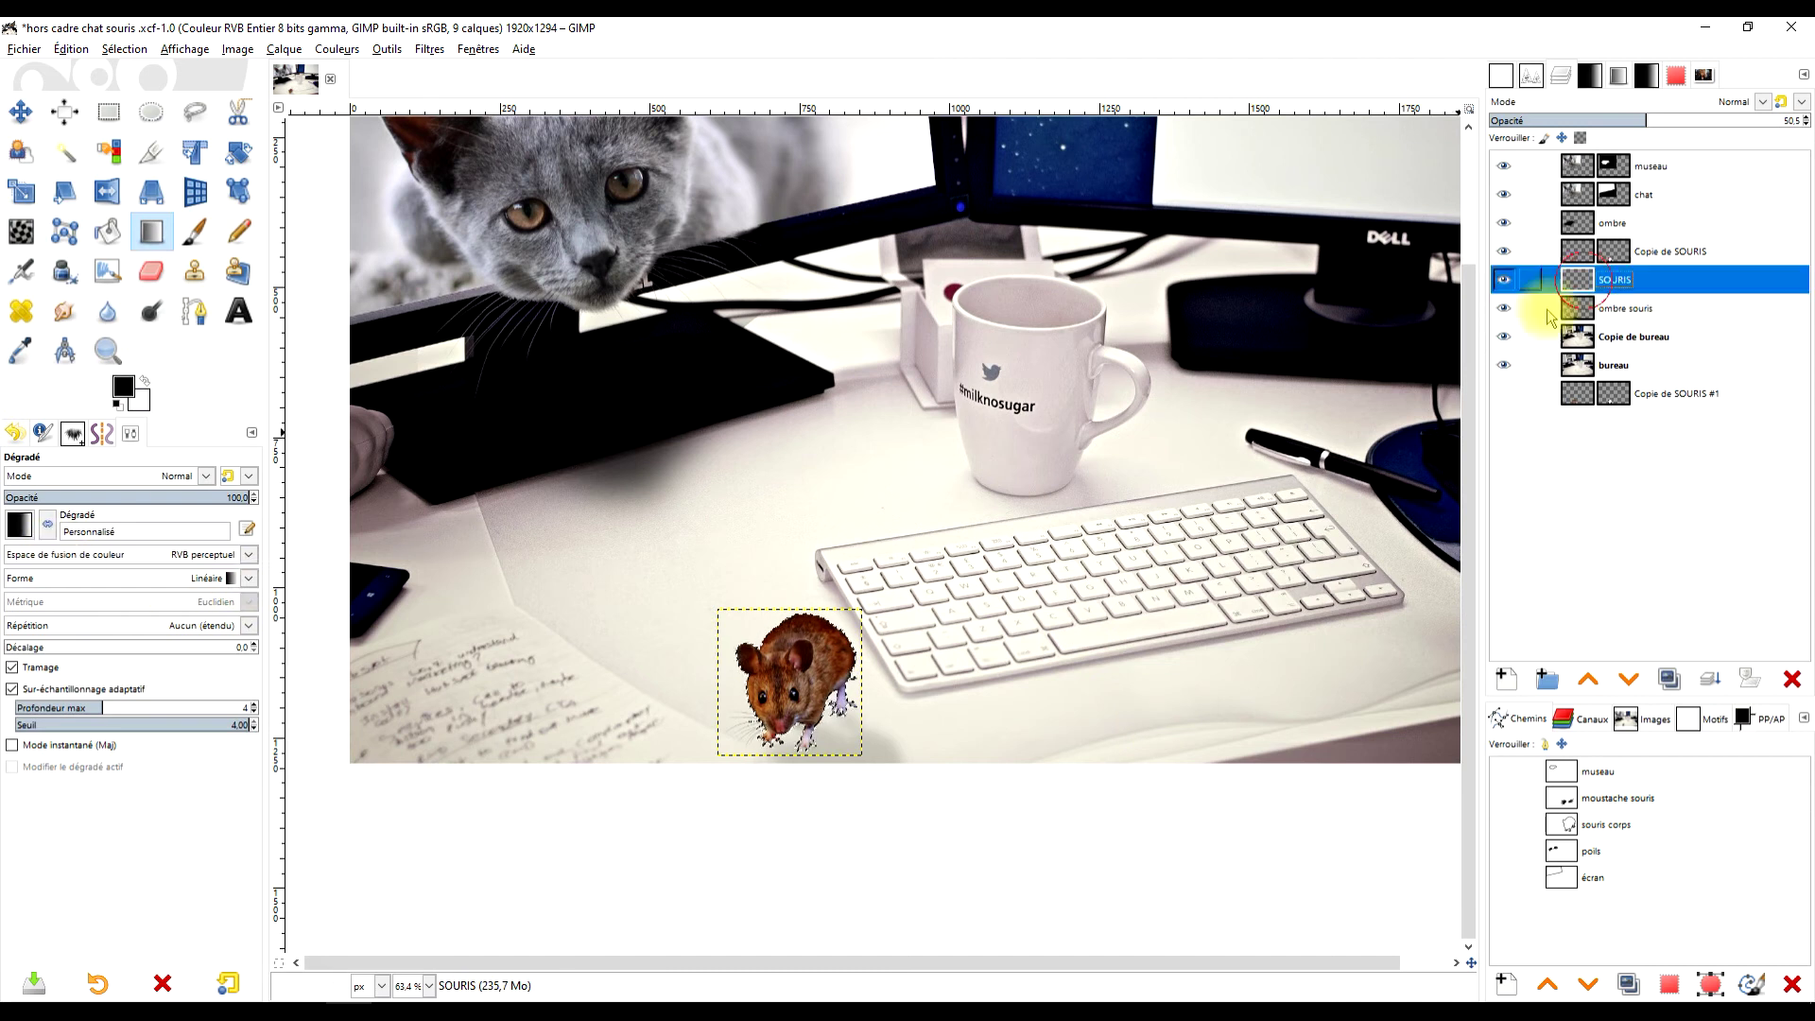
{"action": "left_click_drag", "start_coordinate": [794, 632], "coordinate": [841, 743]}
{"action": "left_click", "coordinate": [794, 632]}
{"action": "mouse_move", "coordinate": [794, 631]}
{"action": "left_mouse_down"}
{"action": "mouse_move", "coordinate": [844, 729]}
{"action": "mouse_move", "coordinate": [791, 654]}
{"action": "left_mouse_up"}
{"action": "left_click", "coordinate": [844, 729]}
{"action": "key", "text": "Return"}
Set the SOURIS shading layer to Assombrissement linéaire mode with about 18% opacity and compare with its visibility toggled.
{"action": "left_click", "coordinate": [1512, 278]}
{"action": "left_click", "coordinate": [1738, 105]}
{"action": "left_click", "coordinate": [1633, 477]}
{"action": "key", "text": "Up"}
{"action": "left_click", "coordinate": [1585, 121]}
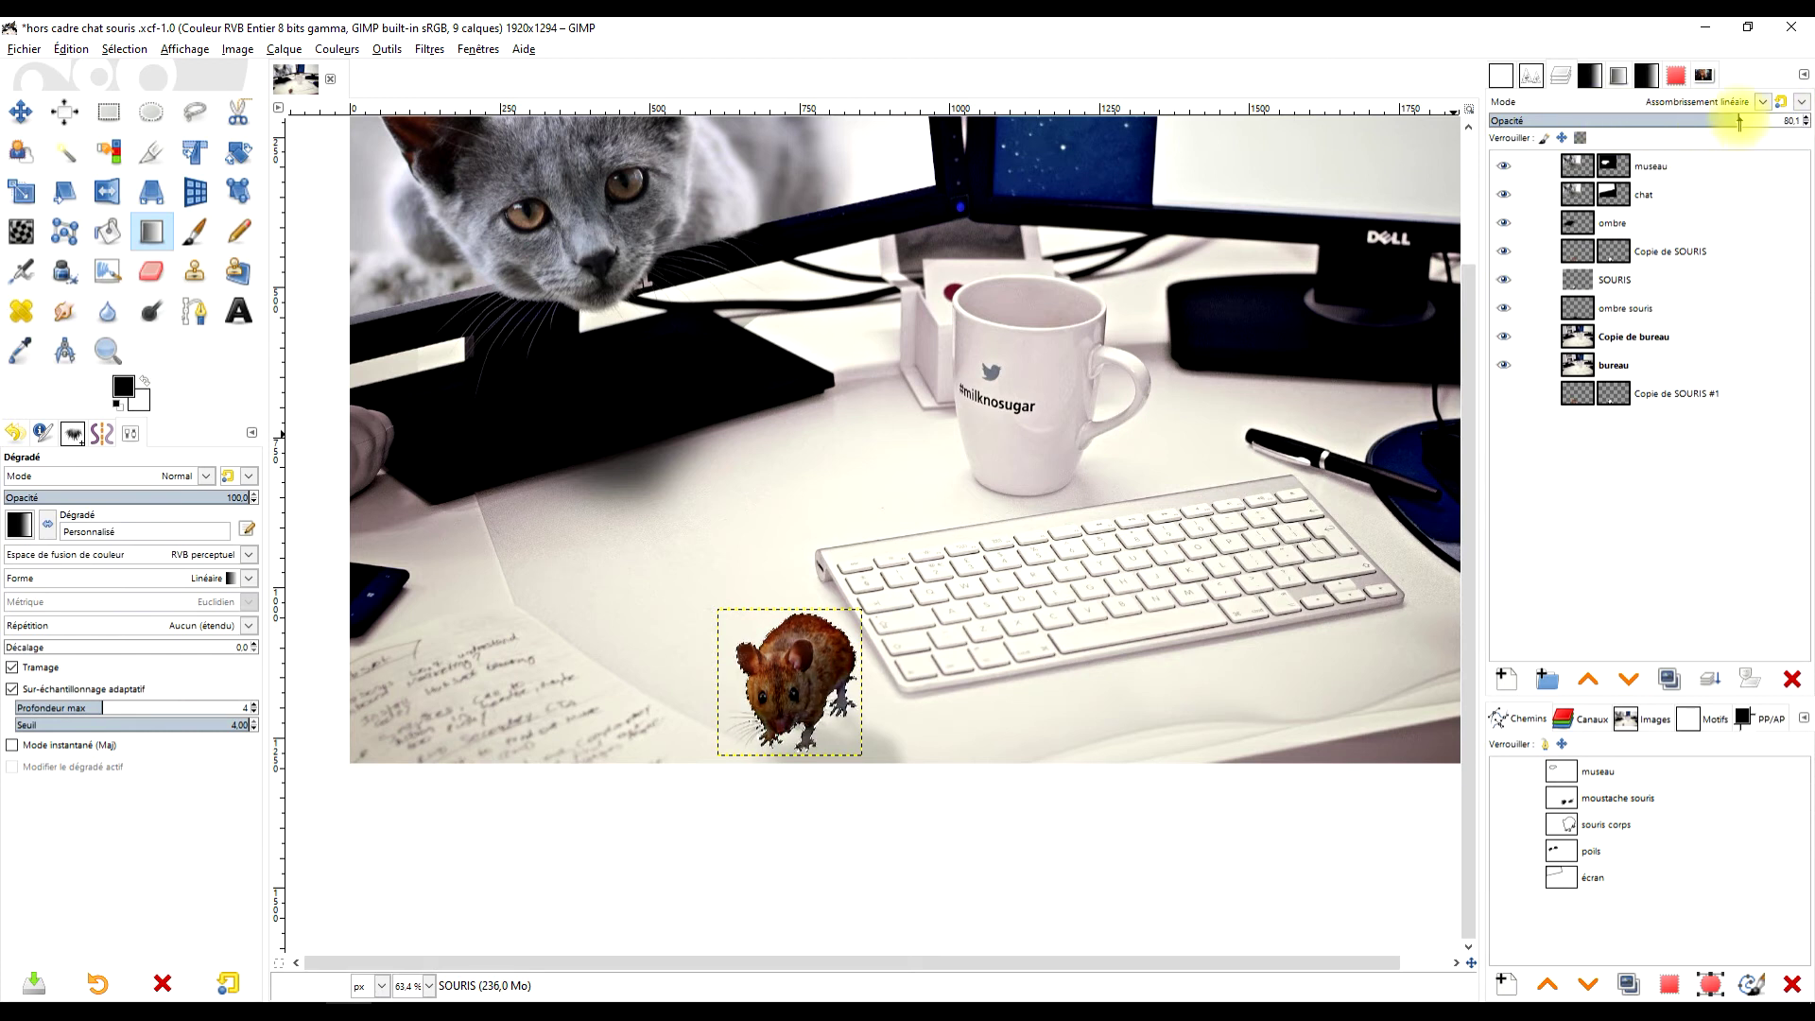
{"action": "left_click", "coordinate": [109, 112]}
{"action": "left_click", "coordinate": [1560, 120]}
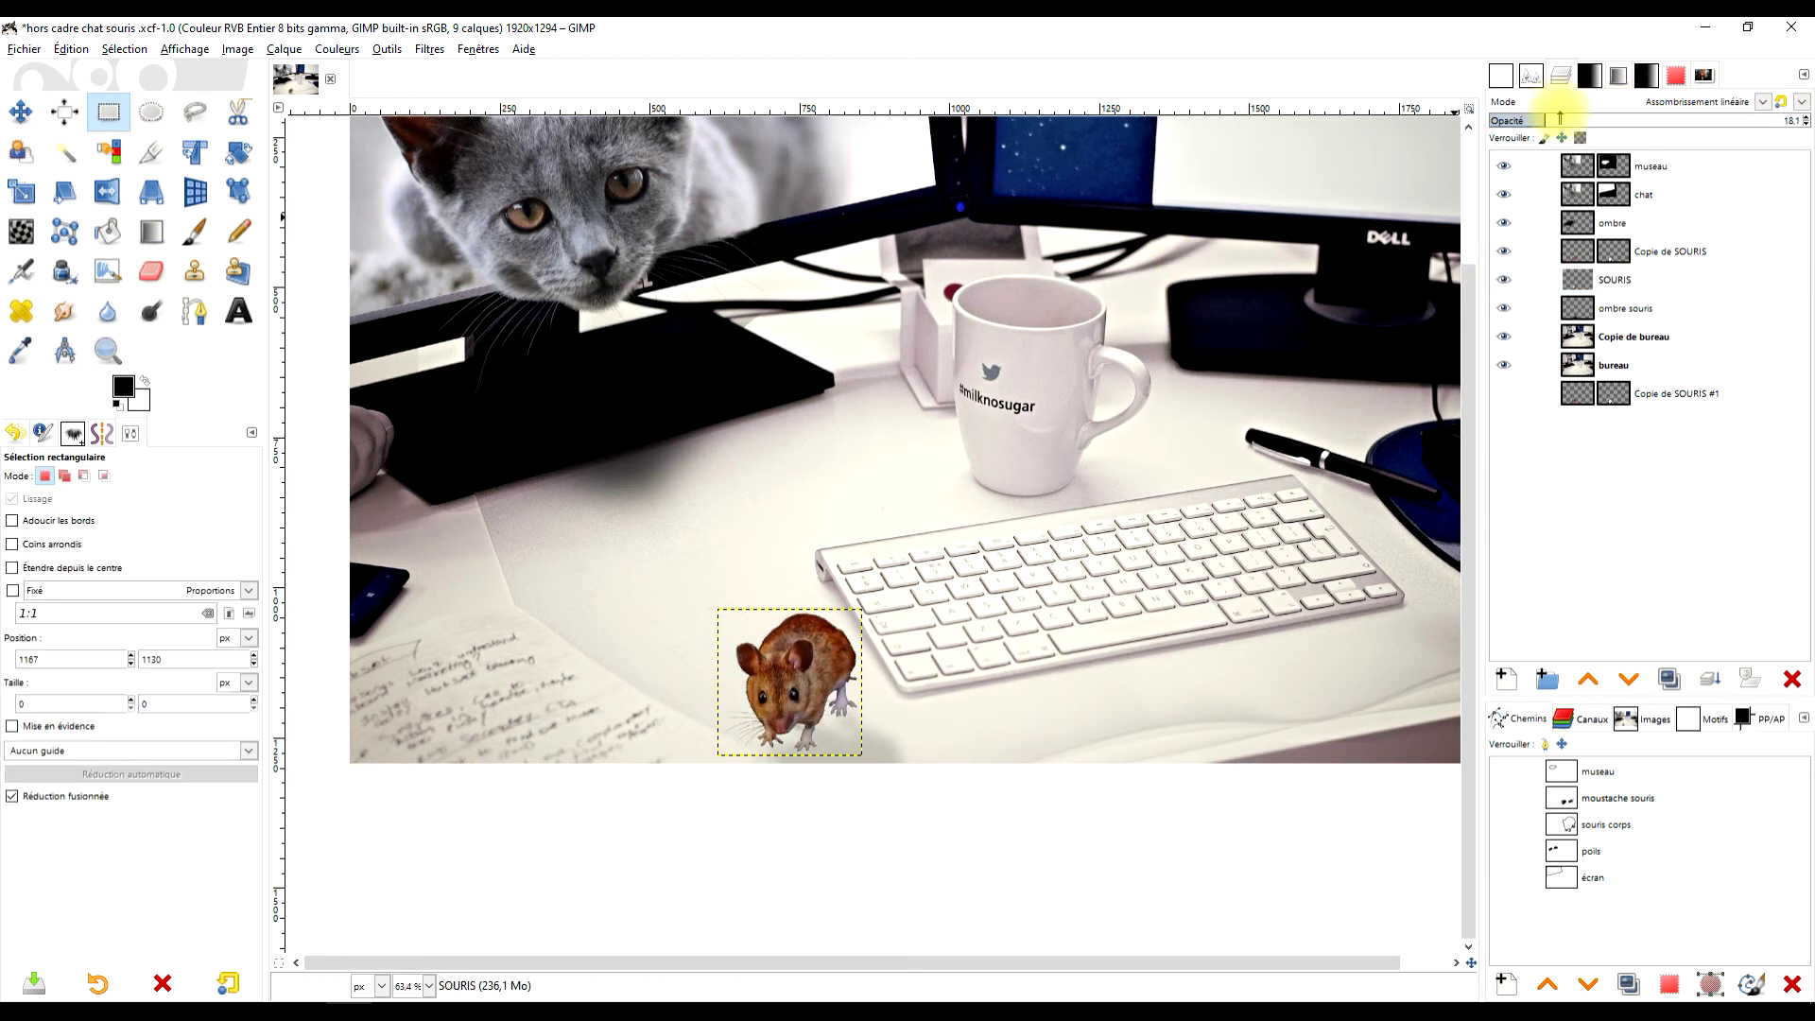
{"action": "left_click", "coordinate": [1504, 279]}
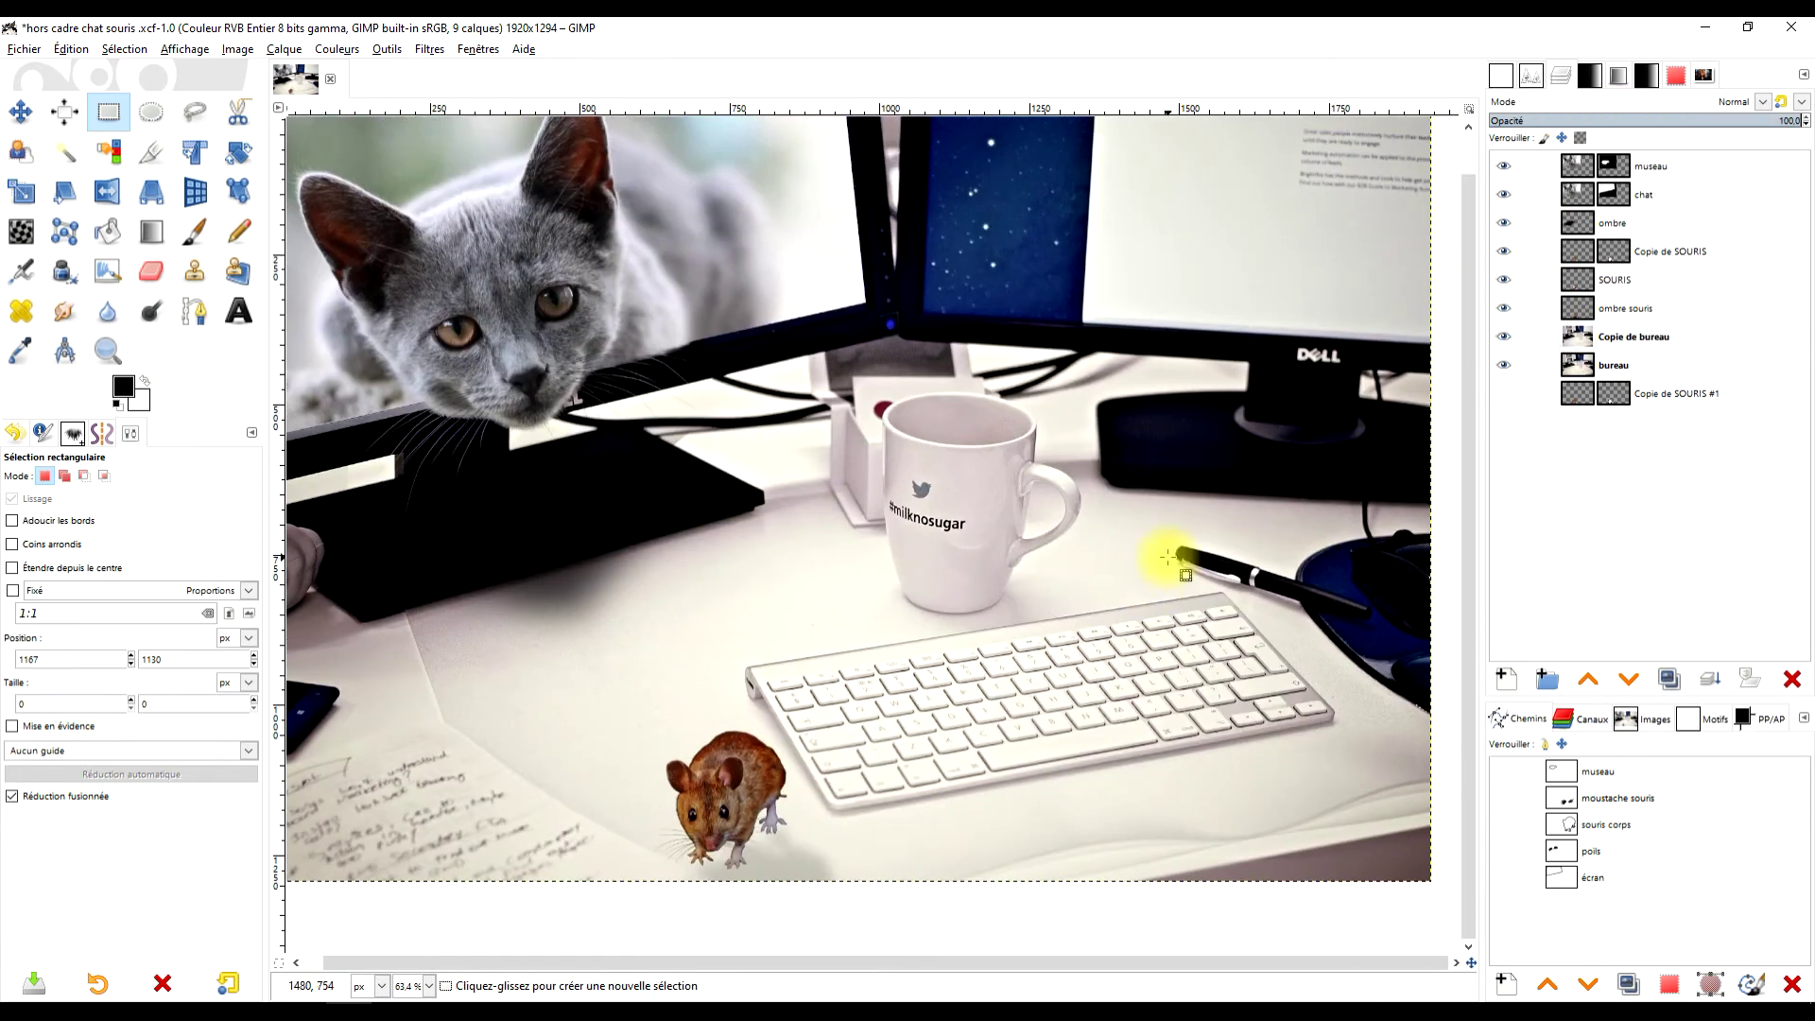
Adjust the ombre souris layer with Levels and set its opacity to about 37%.
{"action": "left_click", "coordinate": [1626, 308]}
{"action": "left_click", "coordinate": [429, 50]}
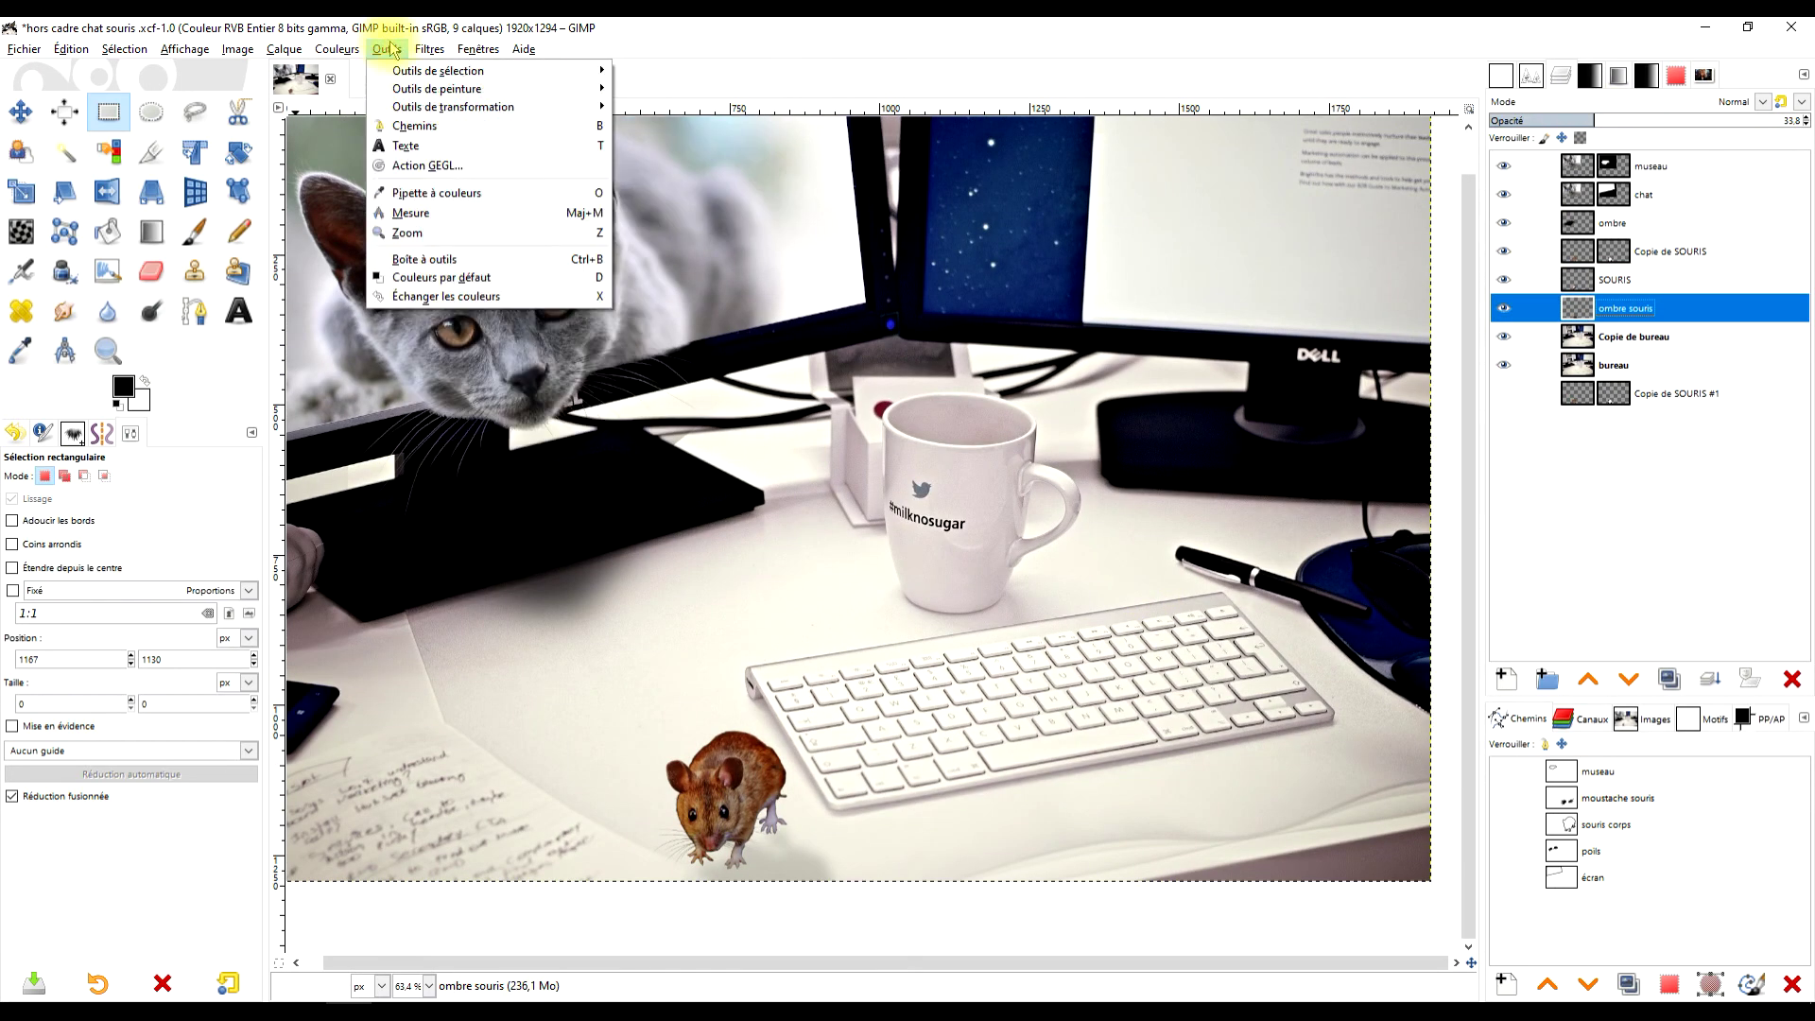
{"action": "left_click", "coordinate": [397, 296]}
{"action": "left_click", "coordinate": [188, 263]}
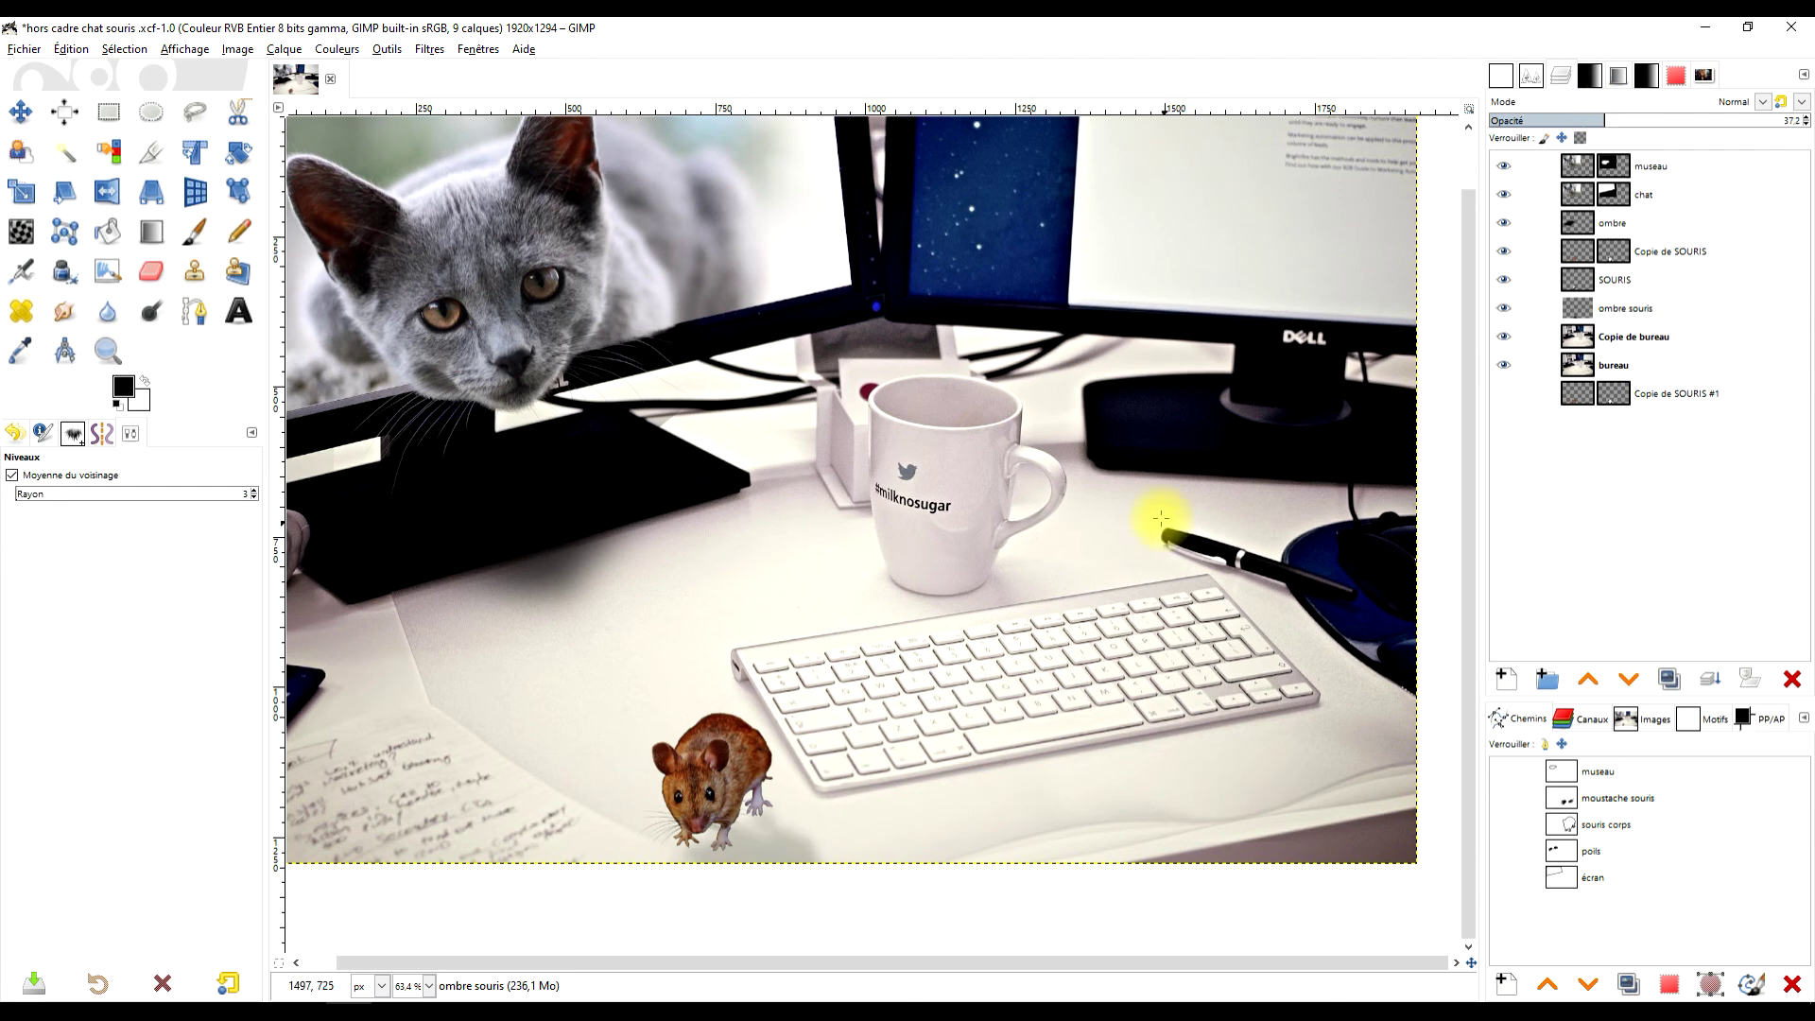
Check the mouse's shadow beside the keyboard and save the image.
{"action": "scroll", "coordinate": [1161, 518], "scroll_direction": "up", "scroll_amount": 4}
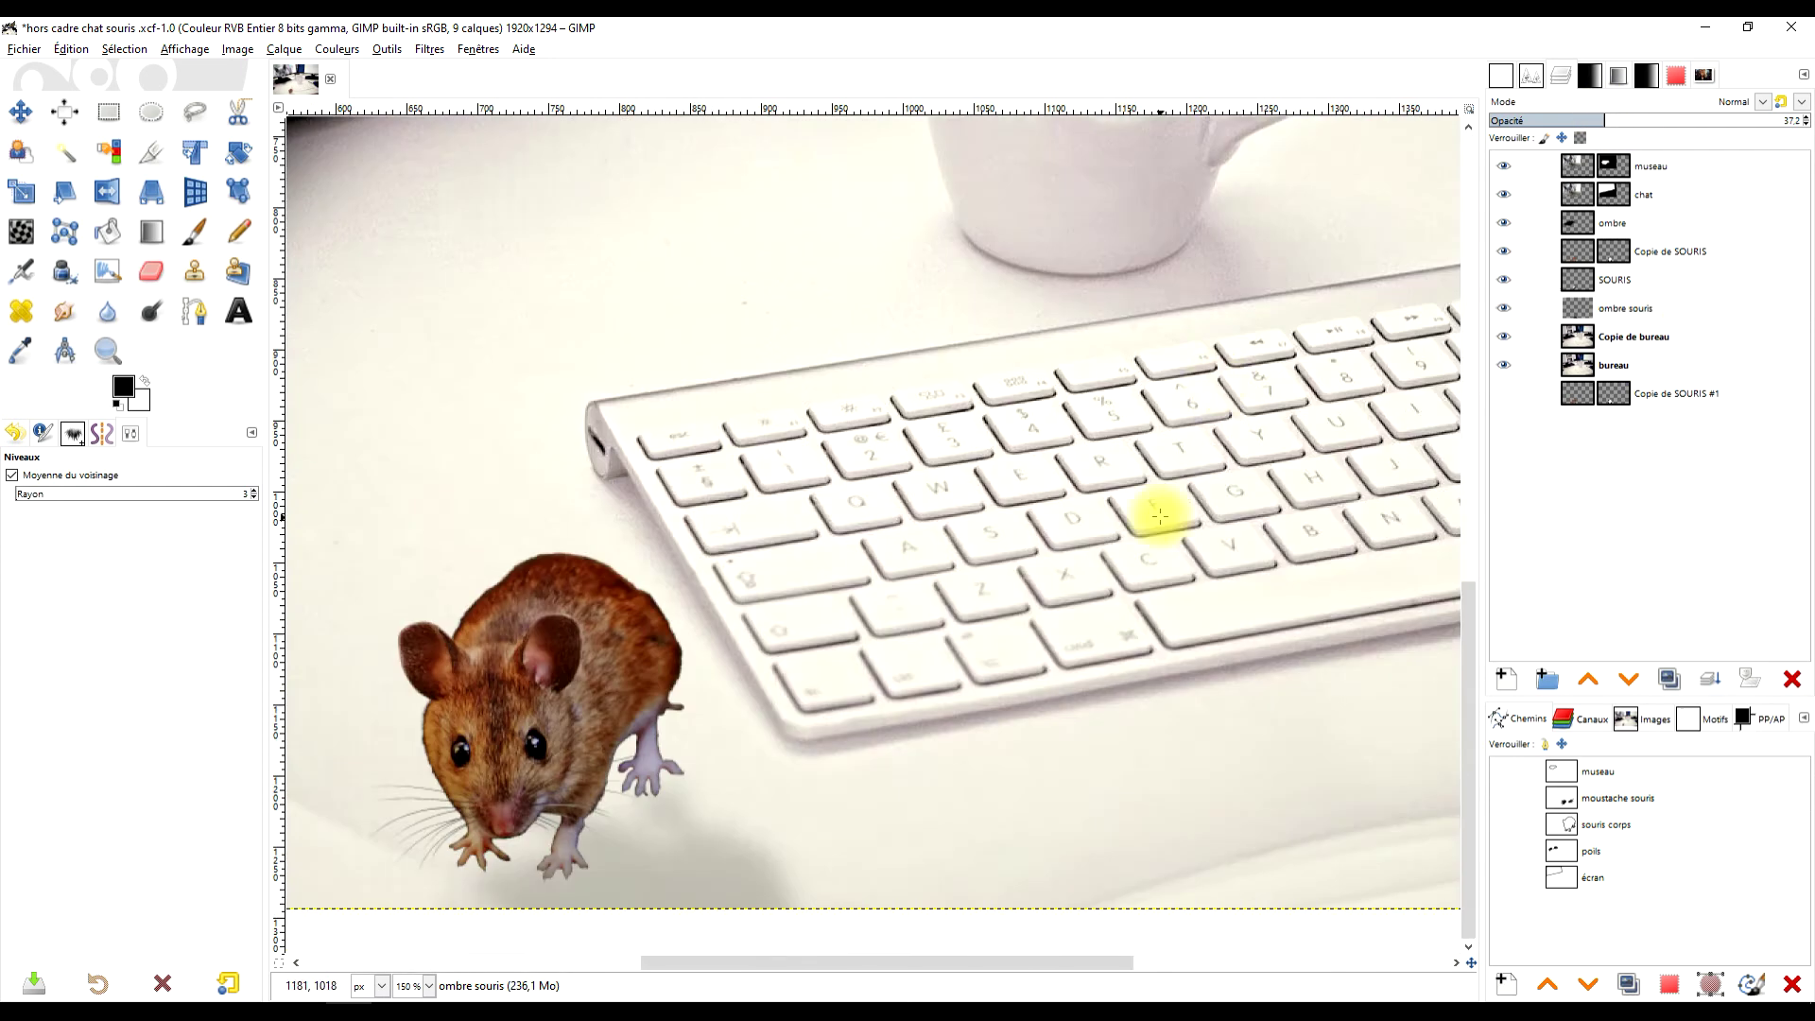
{"action": "scroll", "coordinate": [1289, 518], "scroll_direction": "down", "scroll_amount": 5}
{"action": "scroll", "coordinate": [1046, 607], "scroll_direction": "up", "scroll_amount": 2}
{"action": "scroll", "coordinate": [1234, 614], "scroll_direction": "down", "scroll_amount": 1}
{"action": "key", "text": "ctrl+s"}
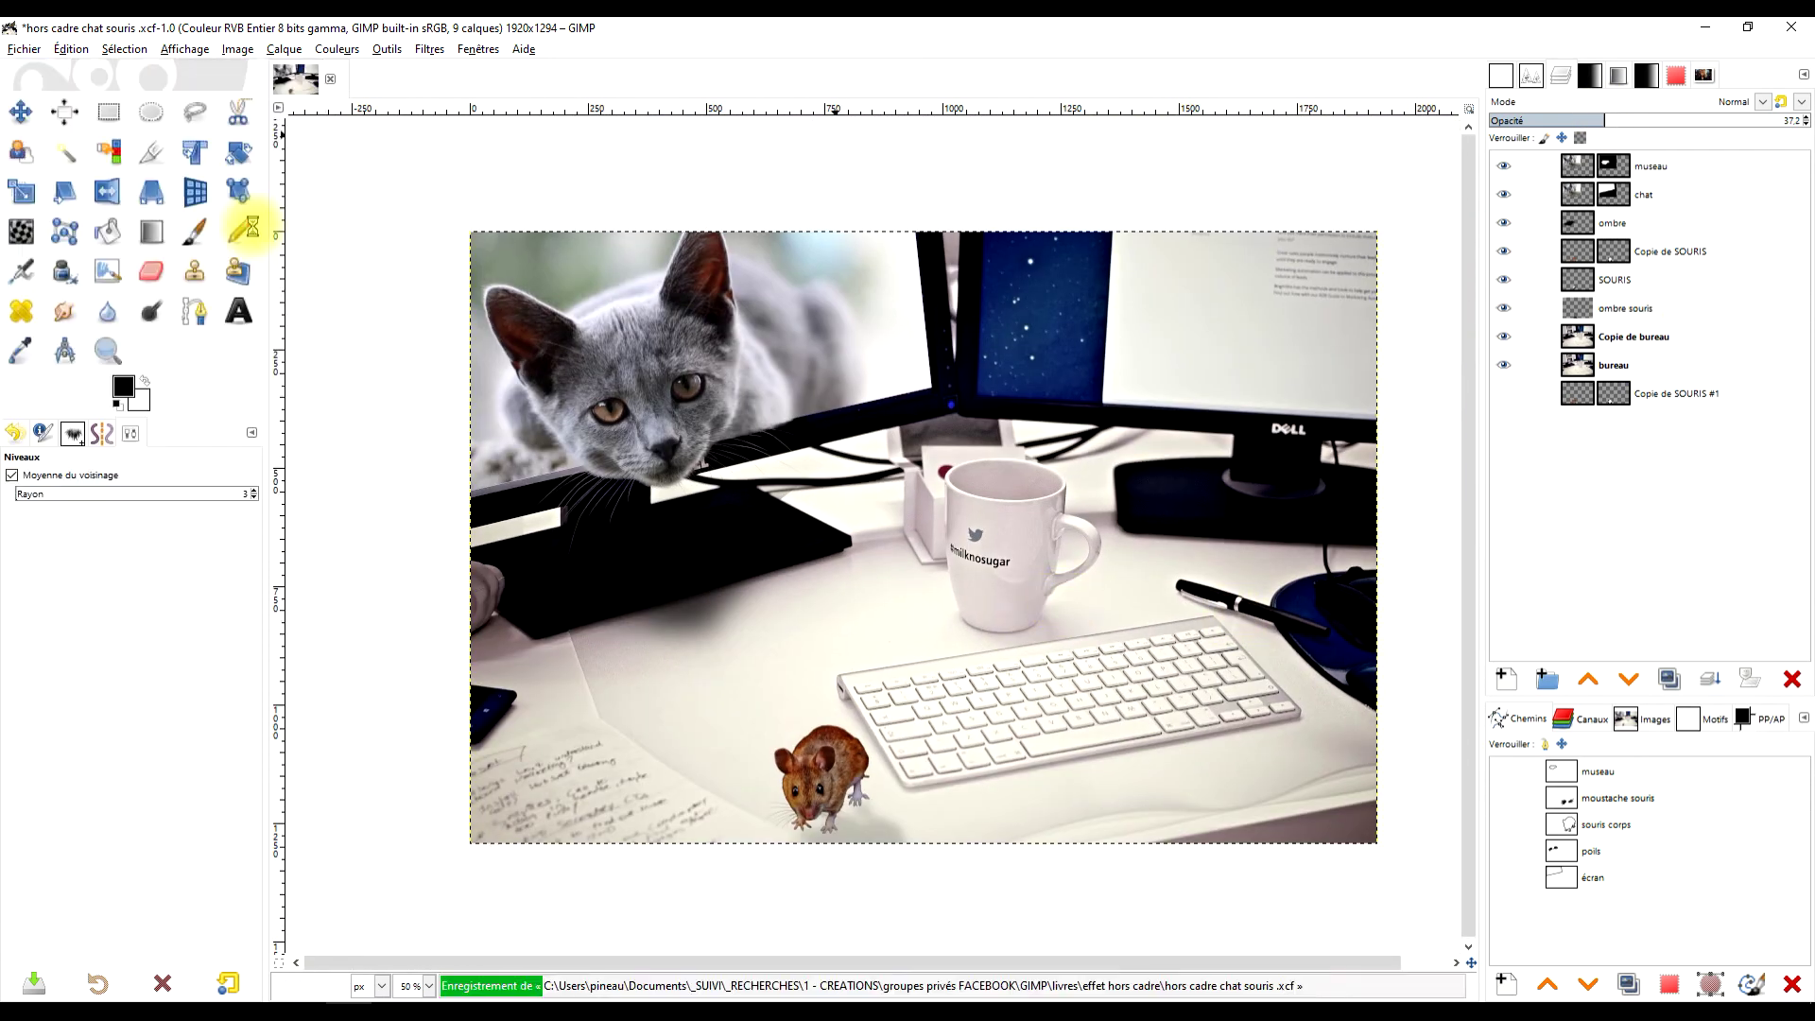
{"action": "key", "text": "z"}
{"action": "key", "text": "shift+ctrl+j"}
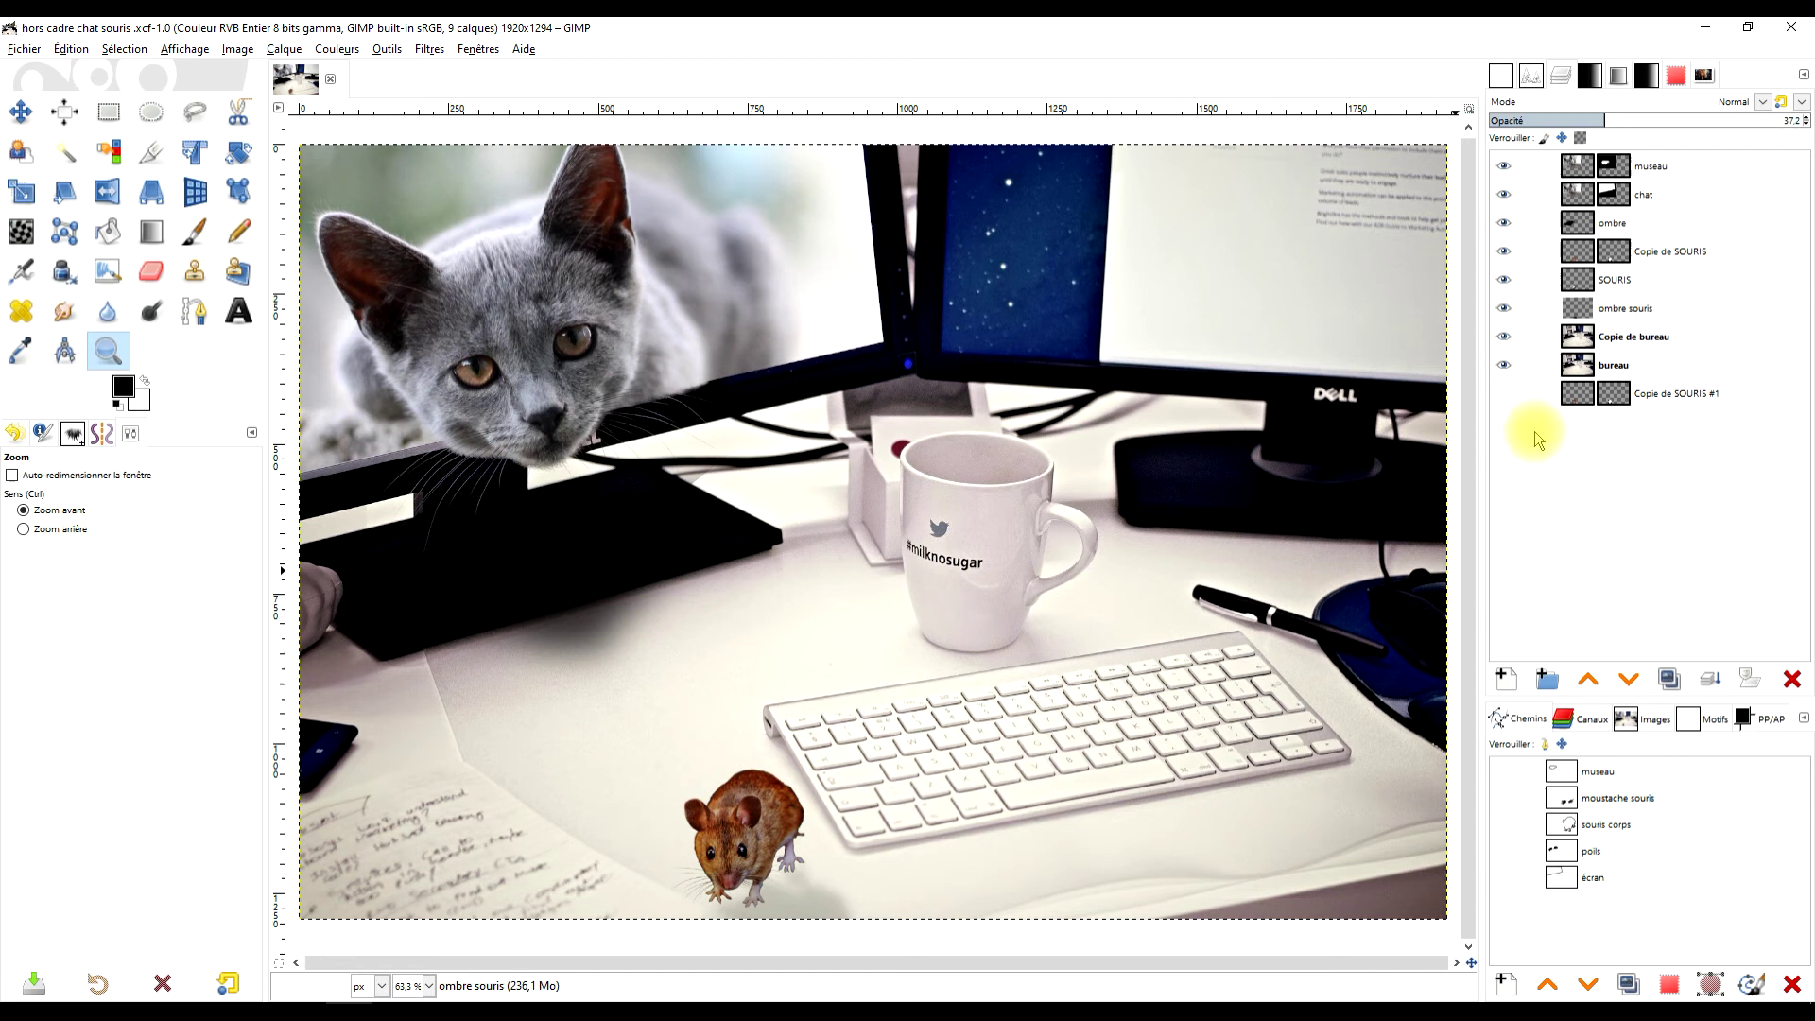
Set the SOURIS shading layer's opacity to about 21.5%.
{"action": "left_click", "coordinate": [1664, 251]}
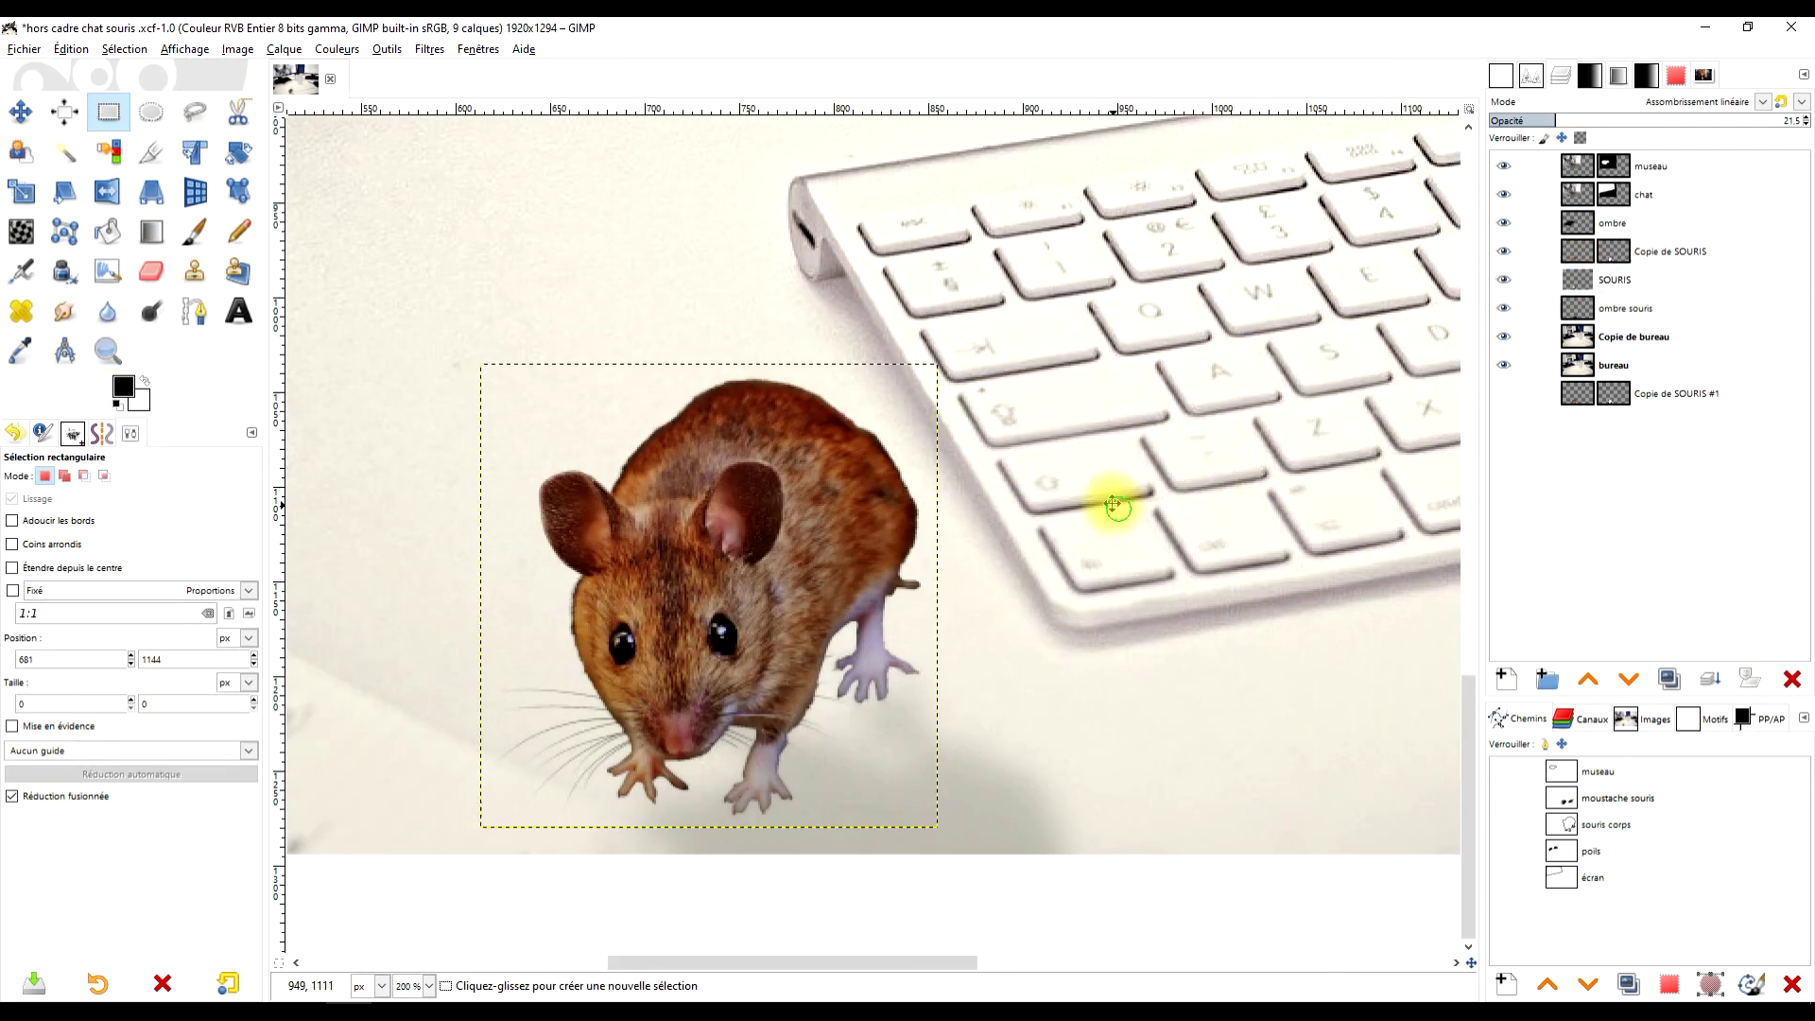
{"action": "scroll", "coordinate": [1097, 498], "scroll_direction": "right", "scroll_amount": 1}
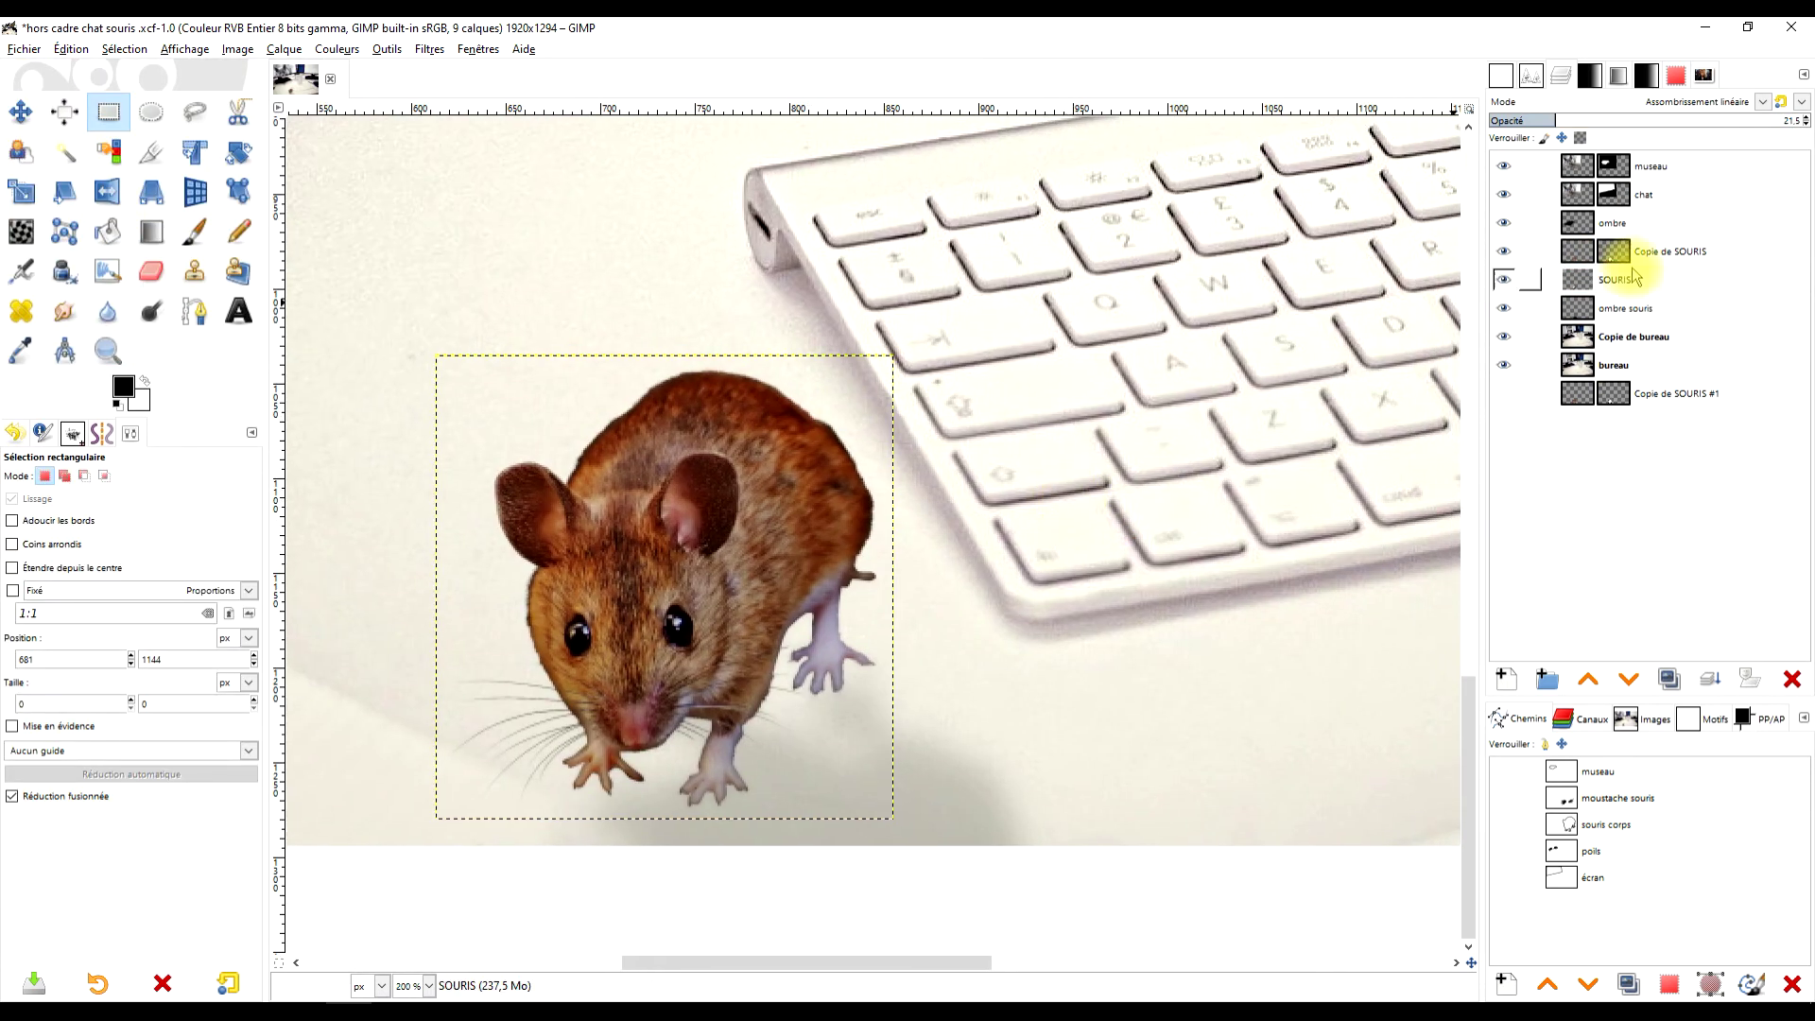
{"action": "left_click", "coordinate": [1536, 333]}
Examine the mouse's shading and cast shadow up close and within the whole composition.
{"action": "scroll", "coordinate": [1168, 388], "scroll_direction": "right", "scroll_amount": 1}
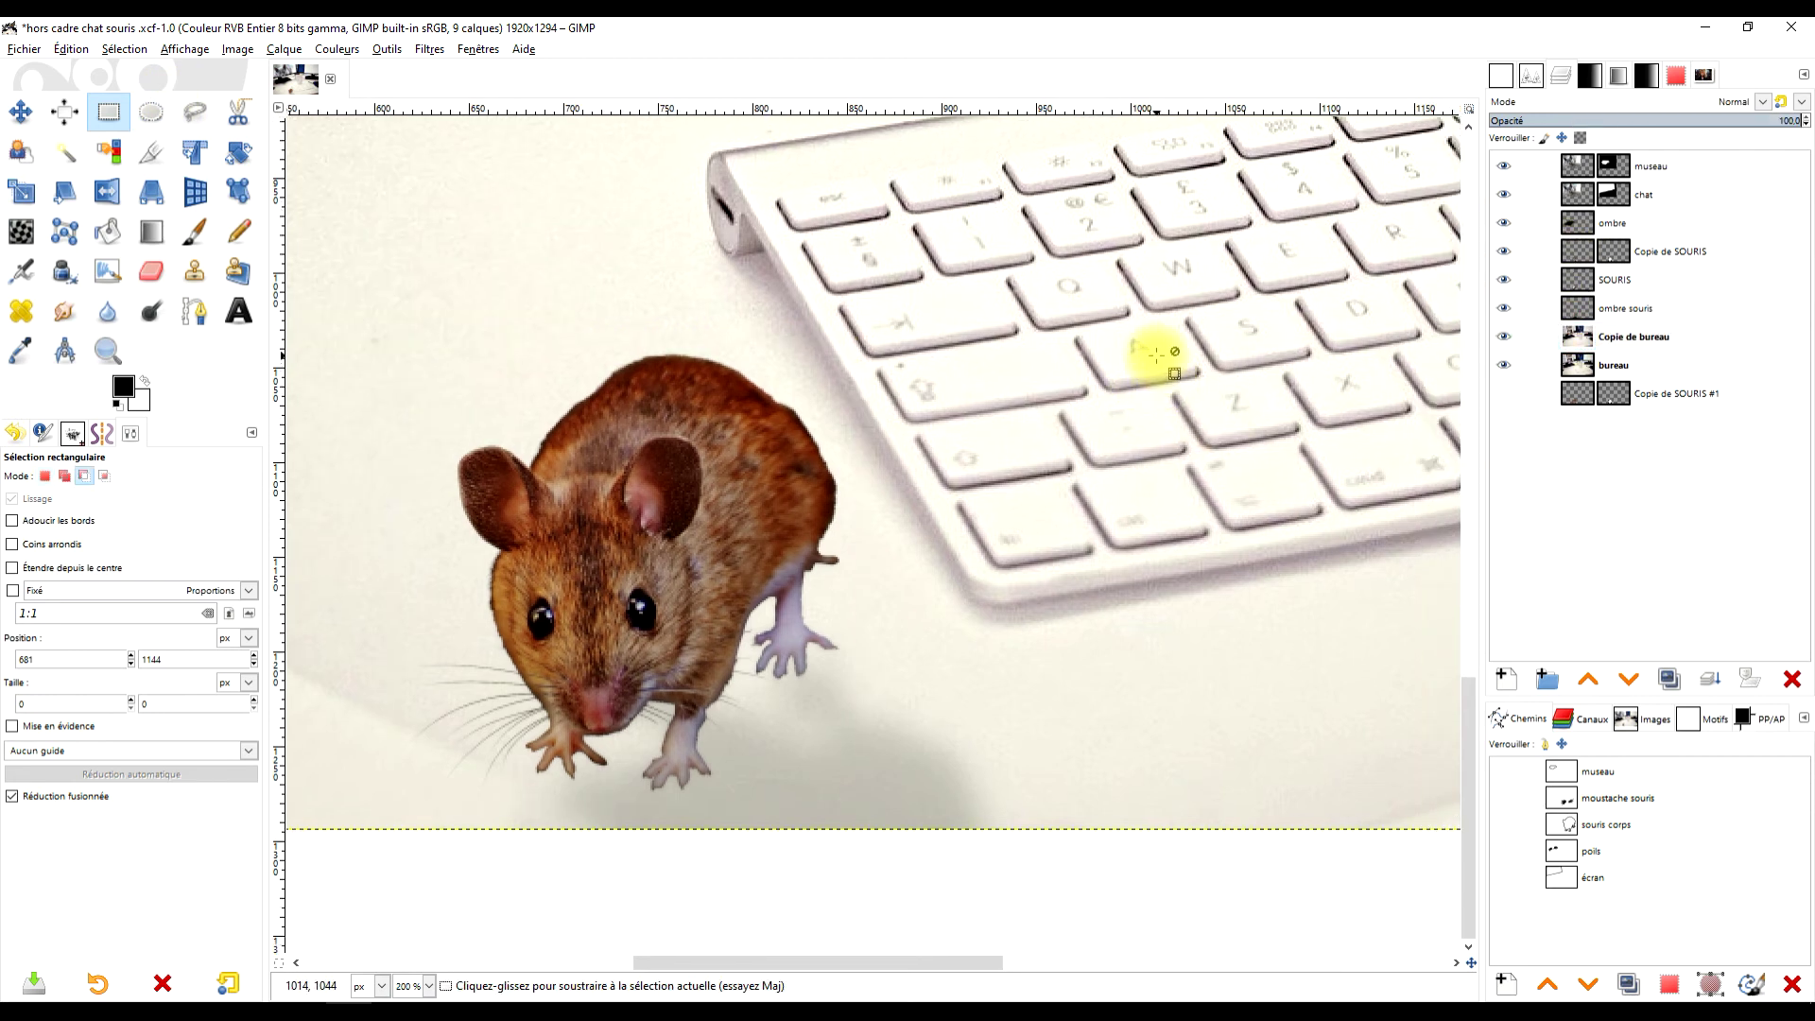
{"action": "scroll", "coordinate": [1156, 355], "scroll_direction": "down", "scroll_amount": 3}
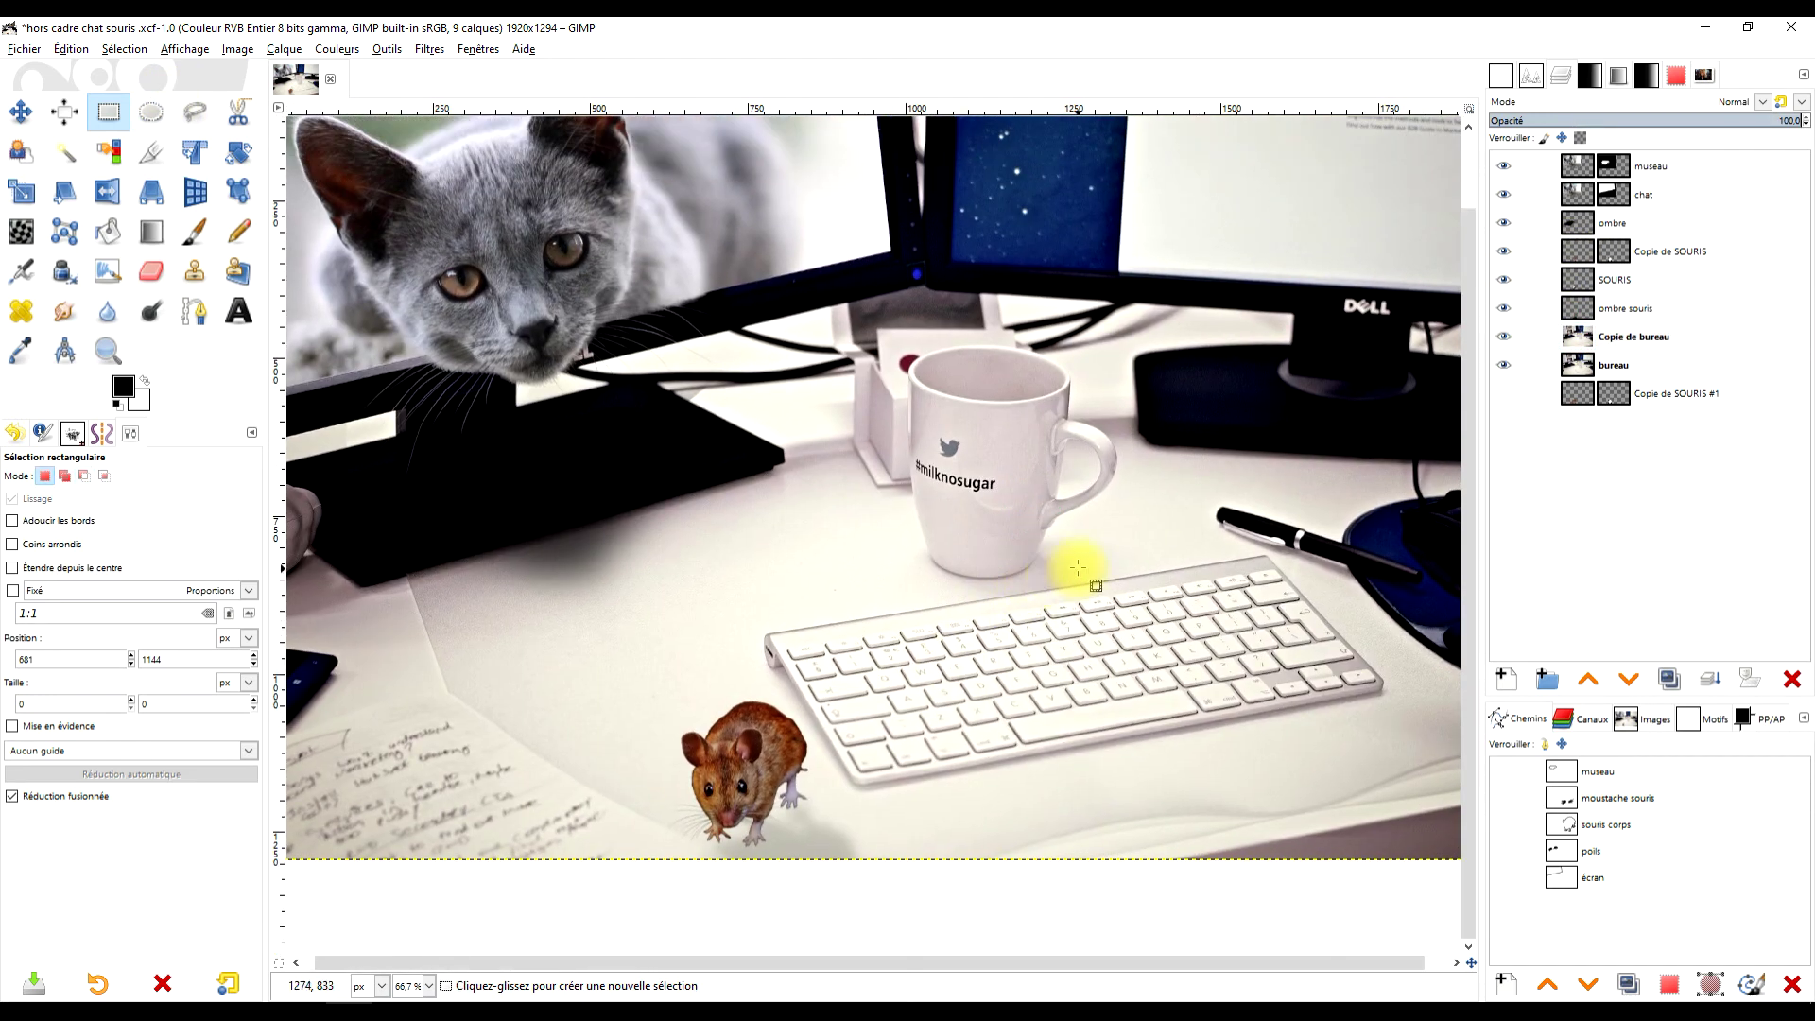
{"action": "scroll", "coordinate": [974, 568], "scroll_direction": "down", "scroll_amount": 1}
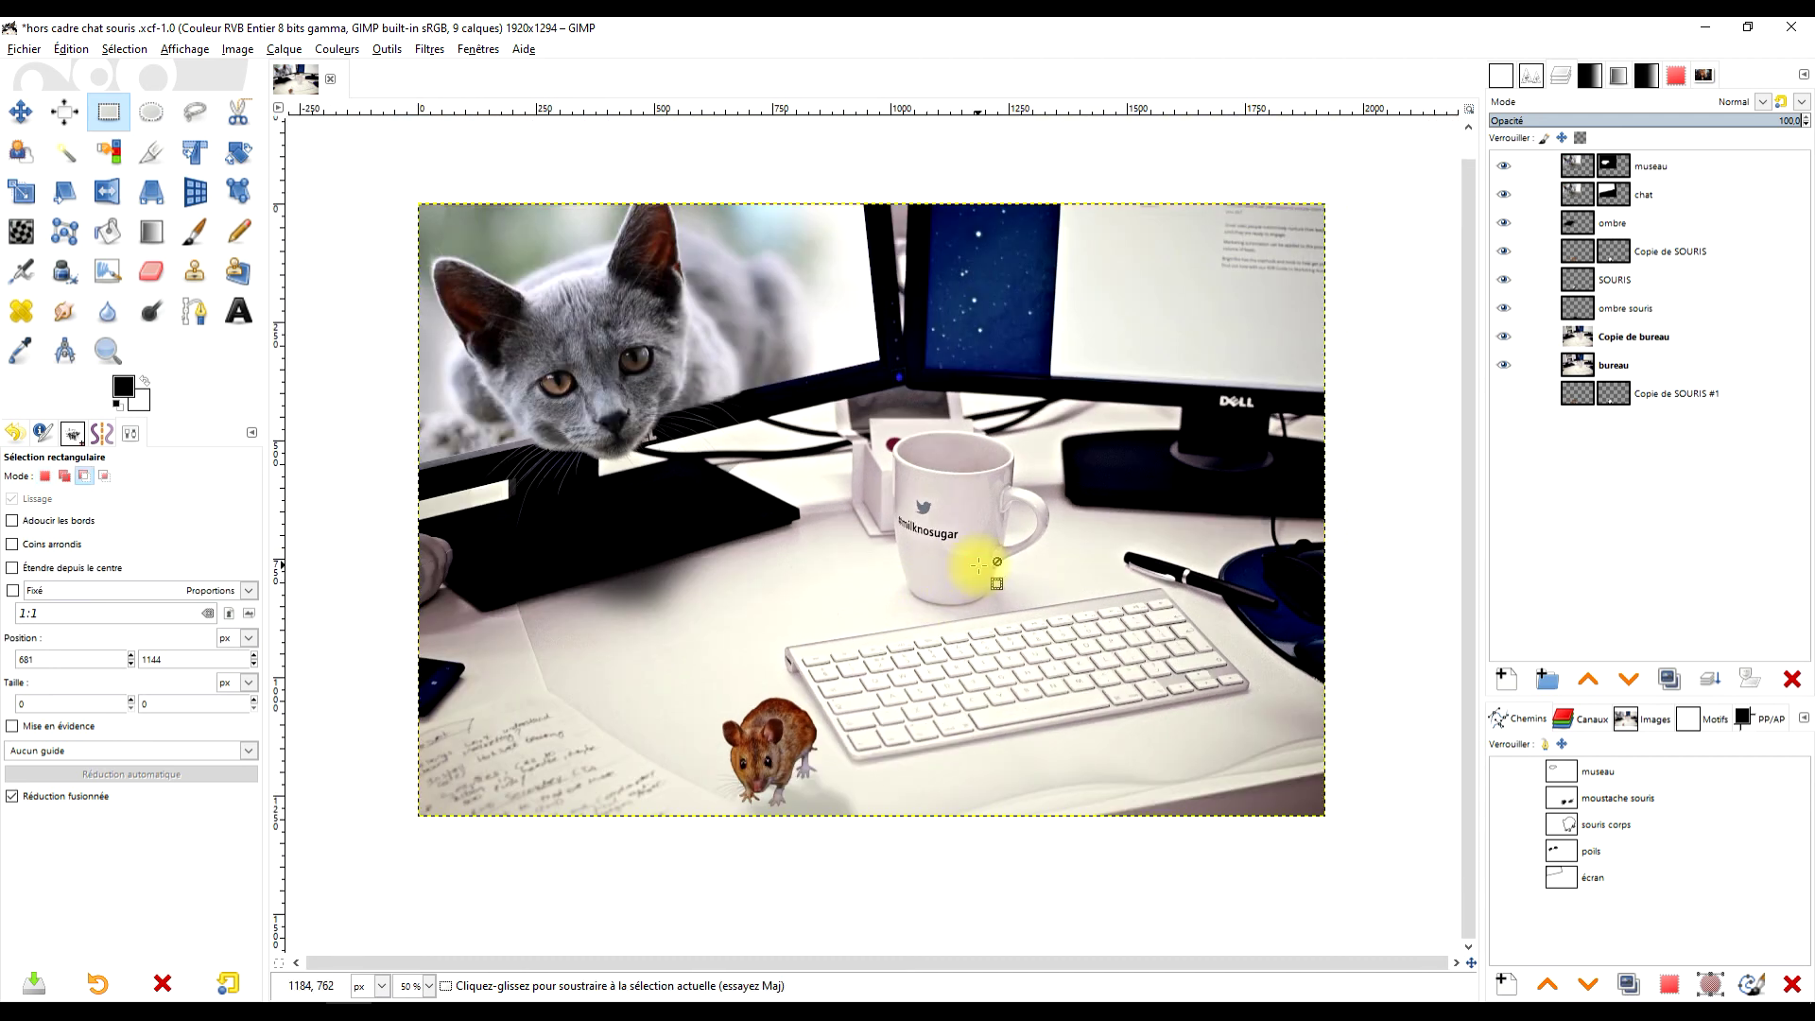
{"action": "scroll", "coordinate": [974, 539], "scroll_direction": "up", "scroll_amount": 1}
{"action": "scroll", "coordinate": [1009, 589], "scroll_direction": "left", "scroll_amount": 1}
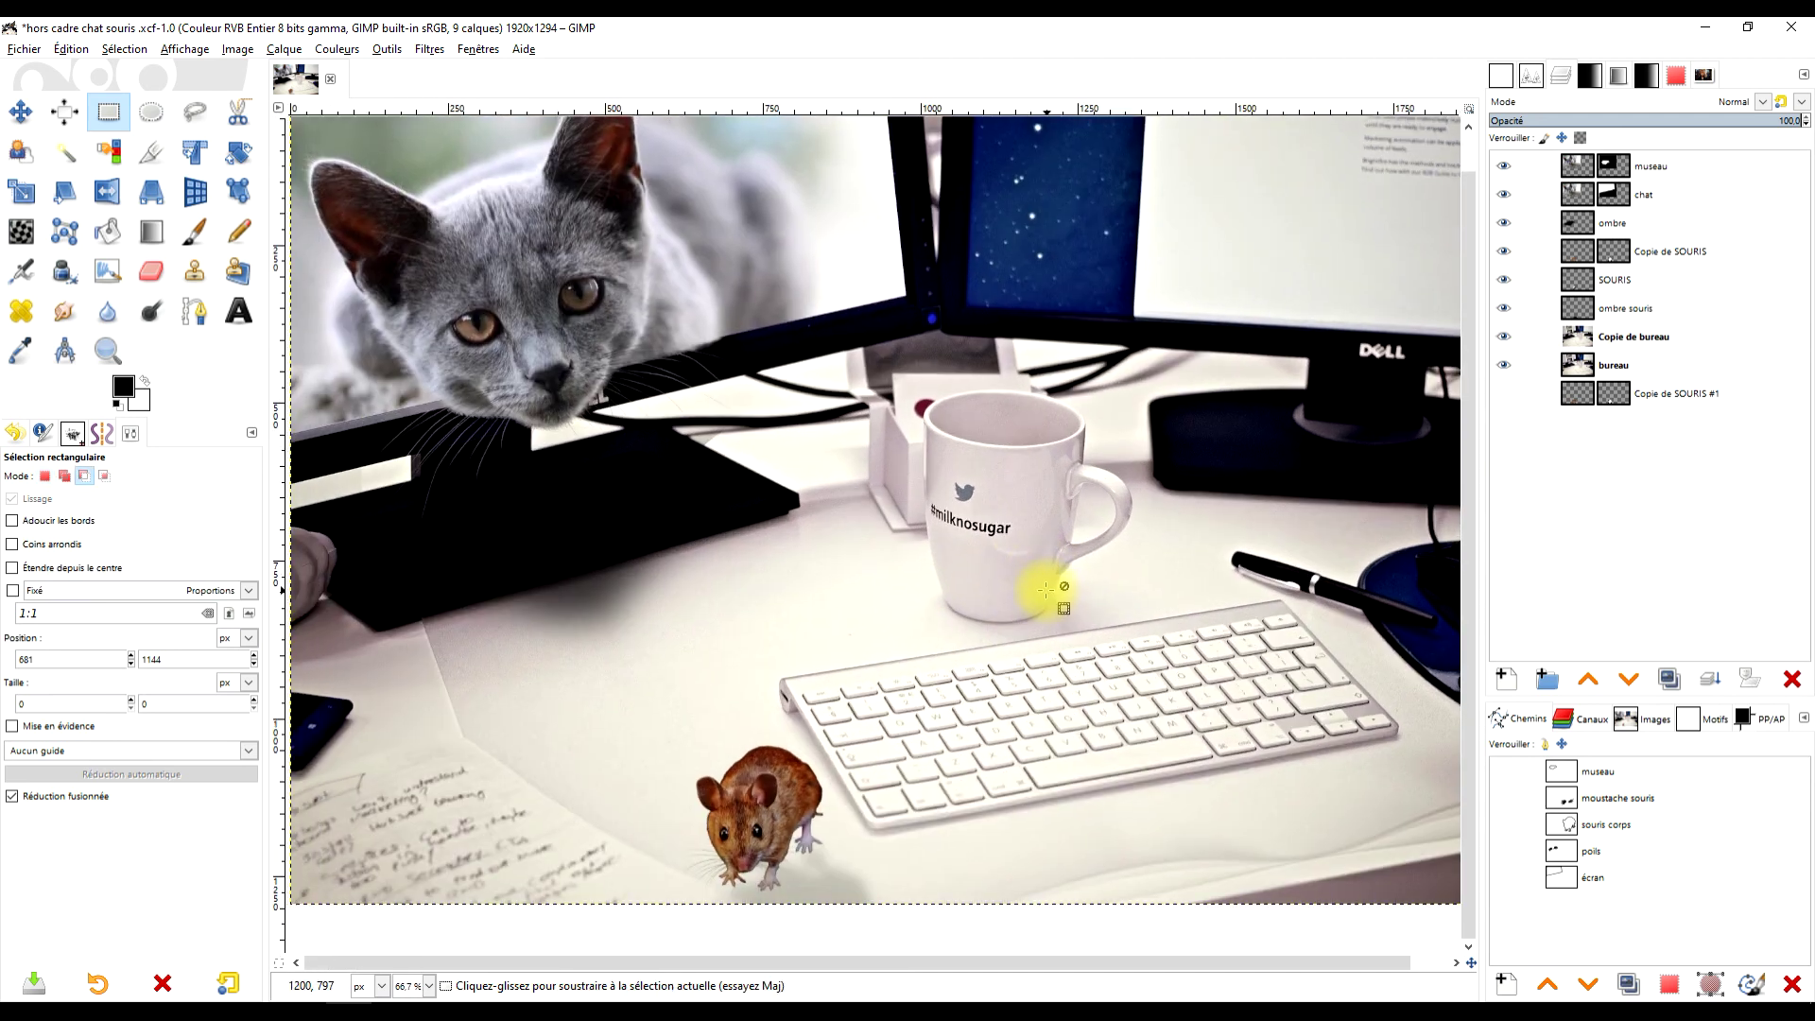
{"action": "scroll", "coordinate": [1046, 590], "scroll_direction": "down", "scroll_amount": 1}
{"action": "scroll", "coordinate": [1046, 584], "scroll_direction": "up", "scroll_amount": 1}
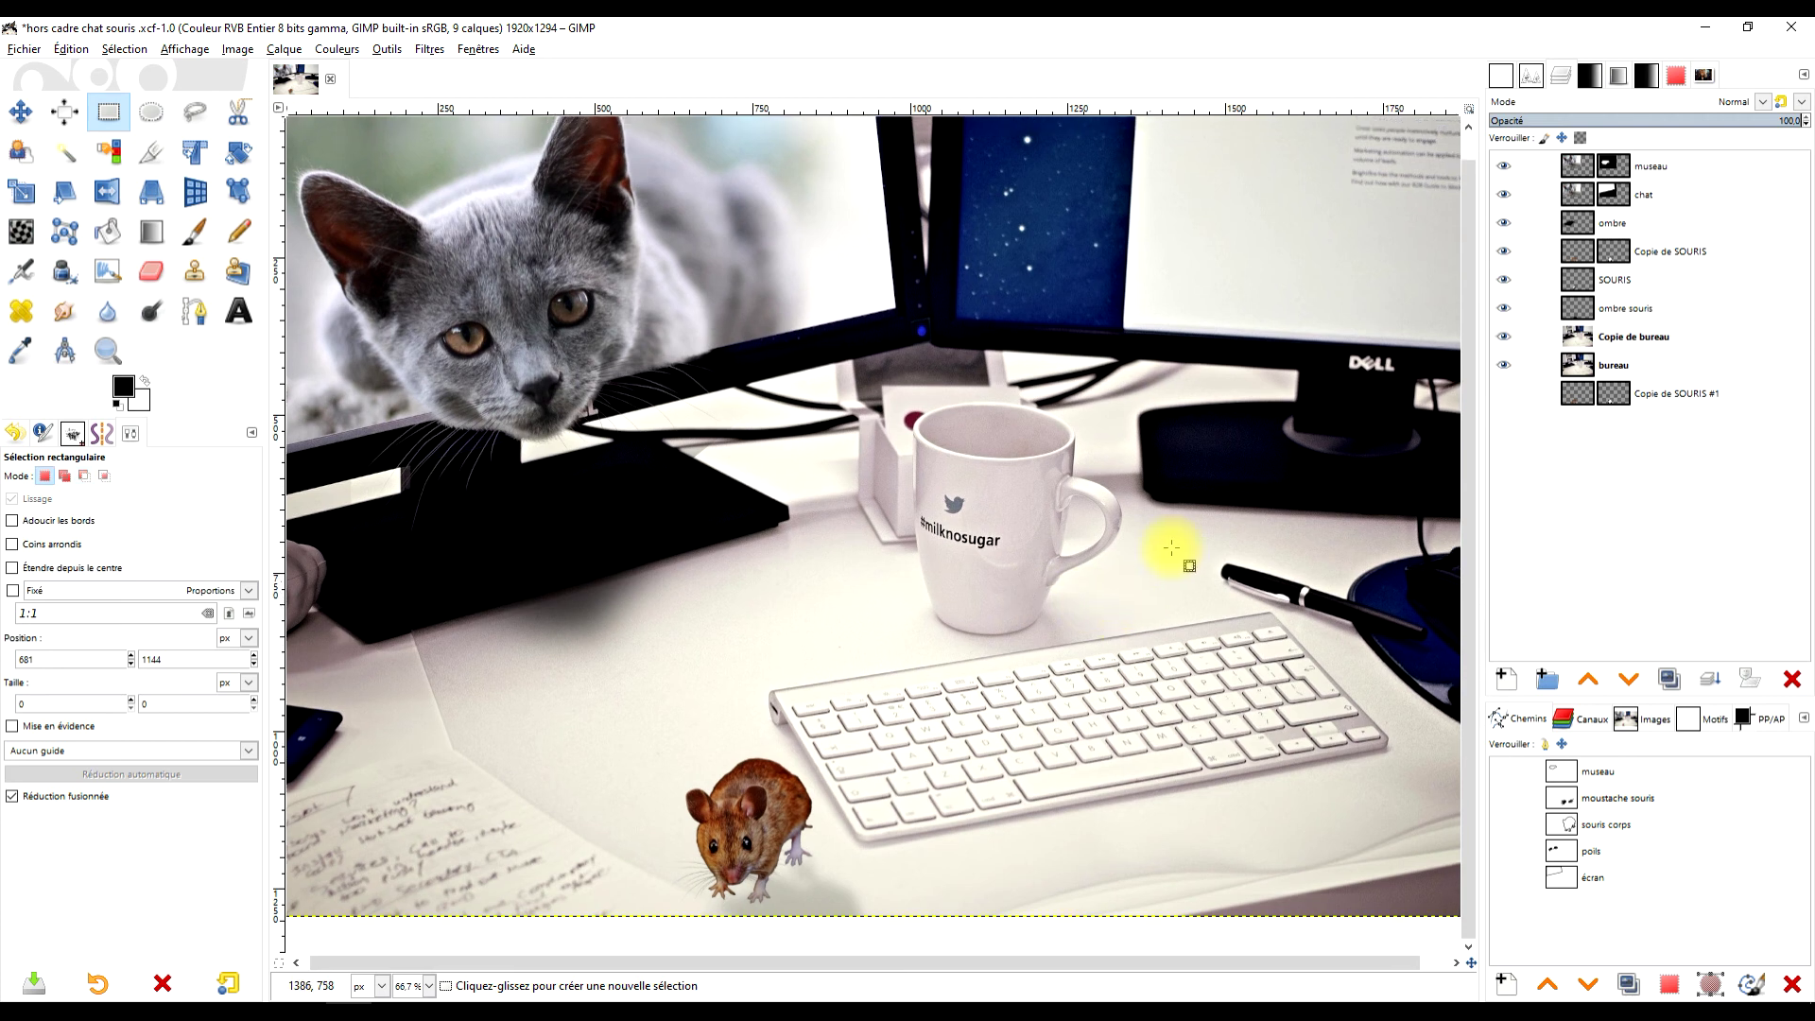